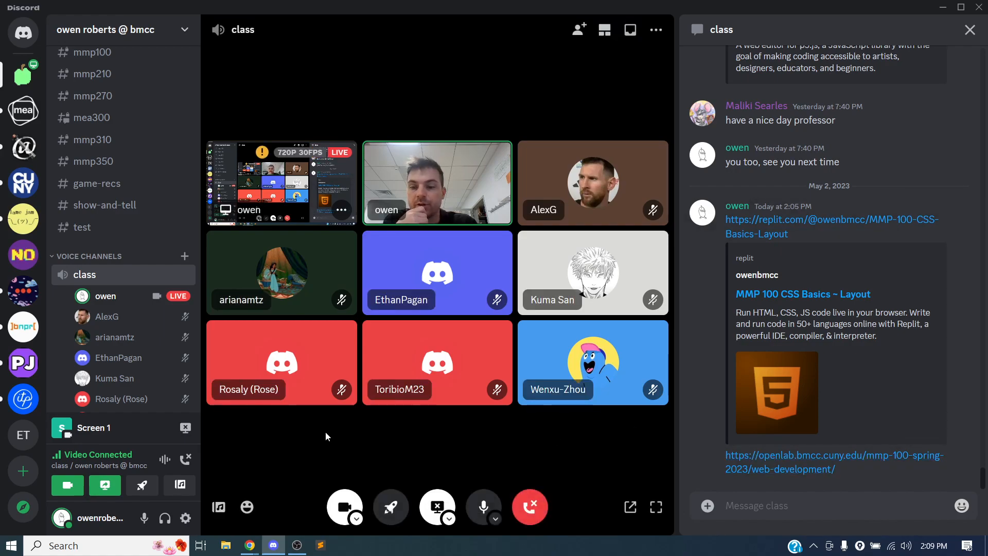
- Switch to Chrome and examine the Web Development page's resource list and assignment instructions
click(250, 545)
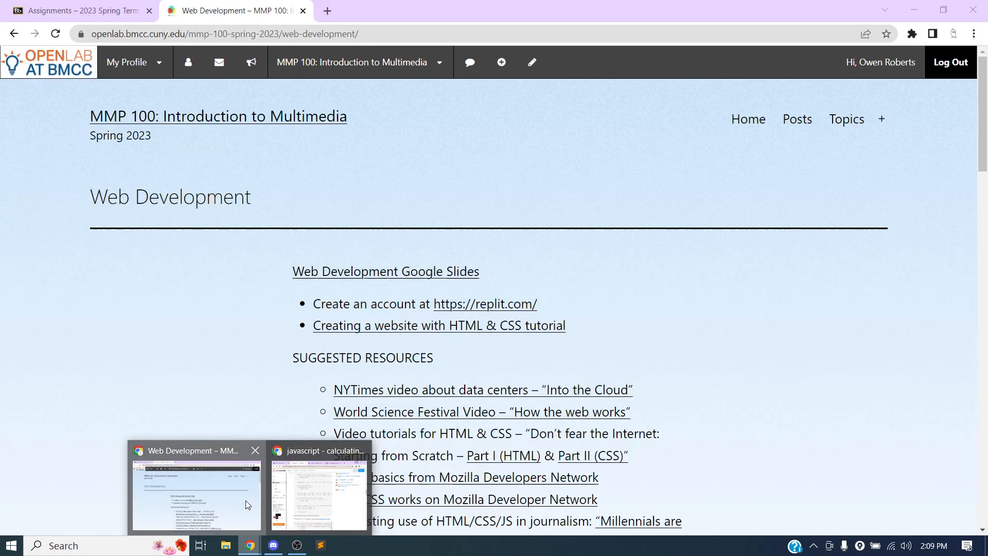
click(245, 500)
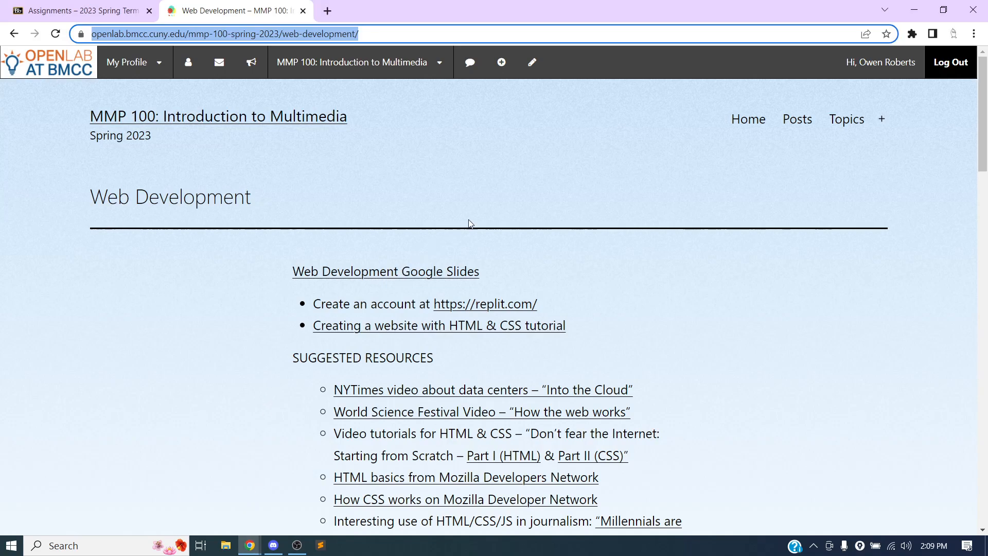
click(480, 212)
scroll(479, 212, down, 3)
scroll(479, 227, down, 8)
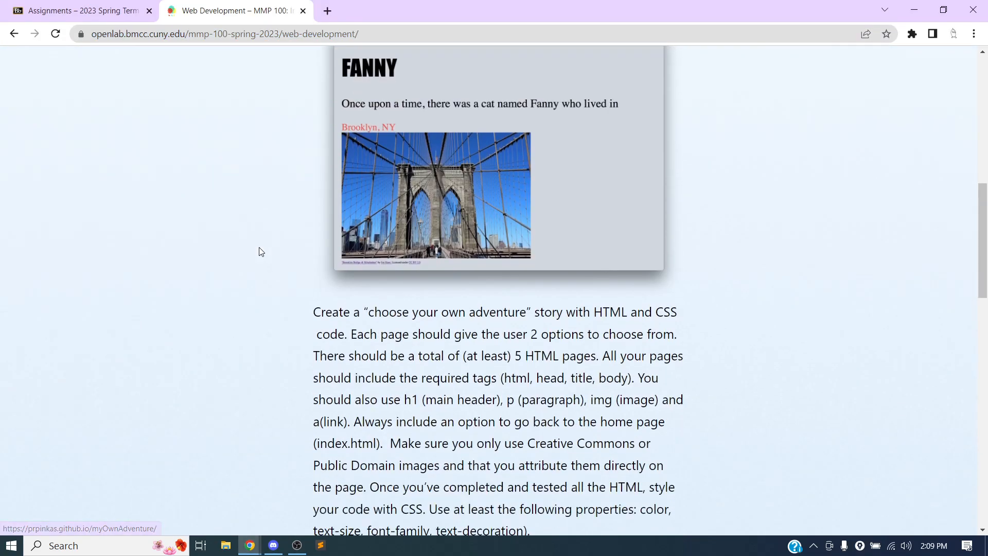
scroll(304, 175, down, 3)
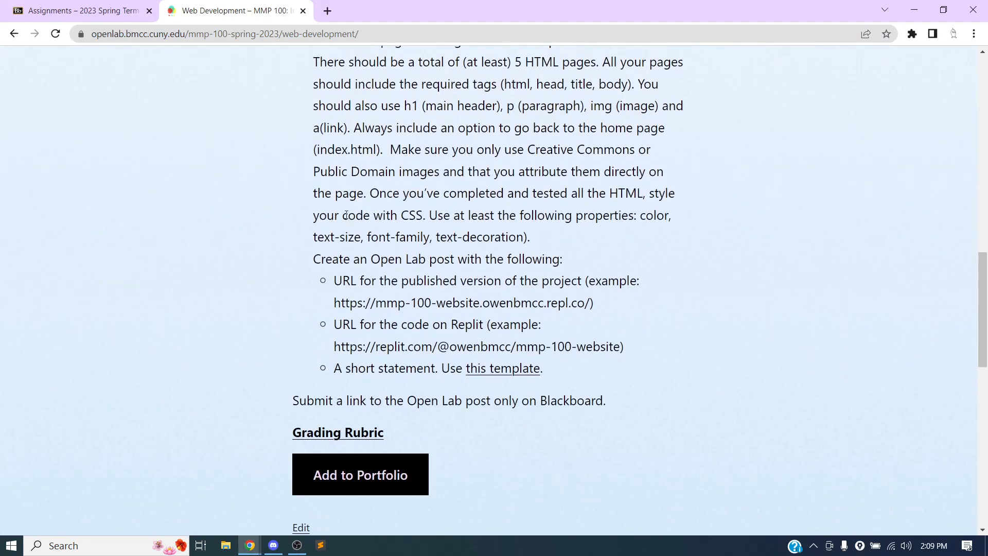
scroll(373, 279, up, 1)
scroll(374, 280, down, 1)
scroll(373, 280, up, 1)
scroll(372, 273, up, 11)
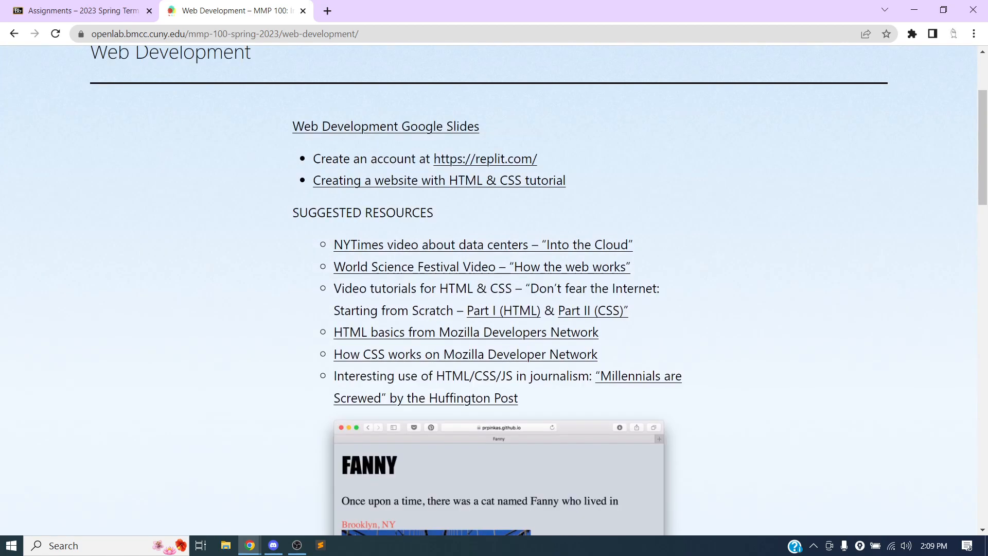
scroll(371, 272, down, 3)
scroll(371, 273, down, 2)
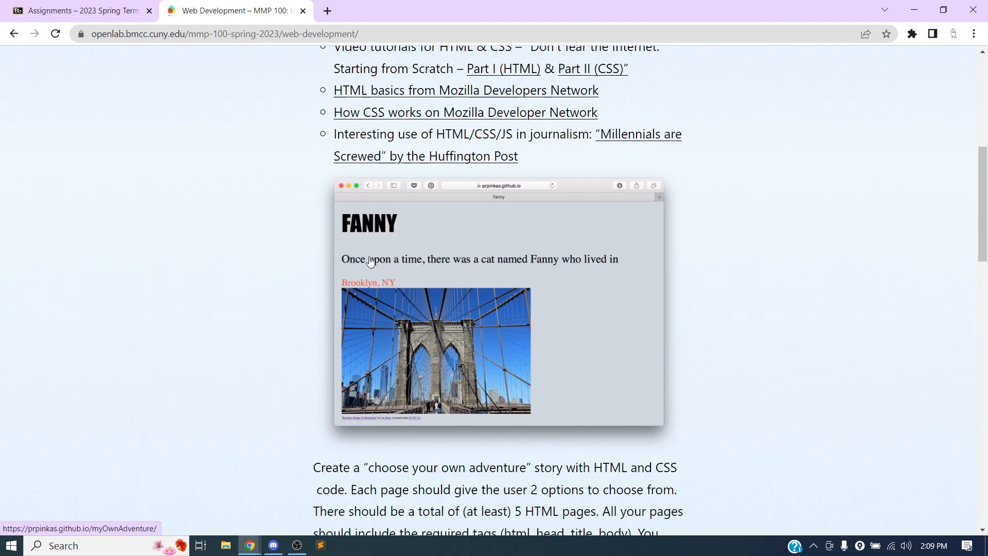
scroll(370, 257, down, 8)
scroll(371, 257, down, 3)
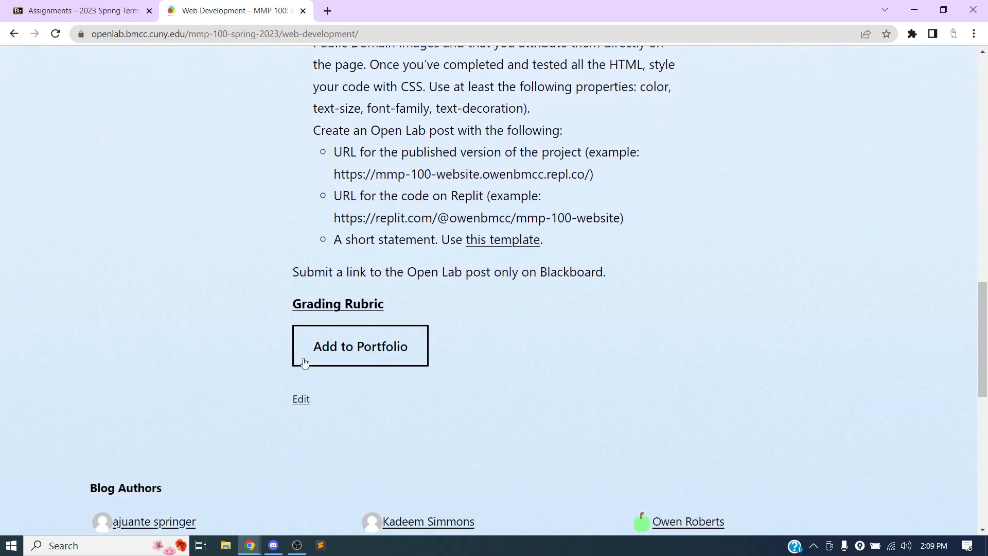
- Open the Web Development page for editing at its suggested resources list
click(301, 401)
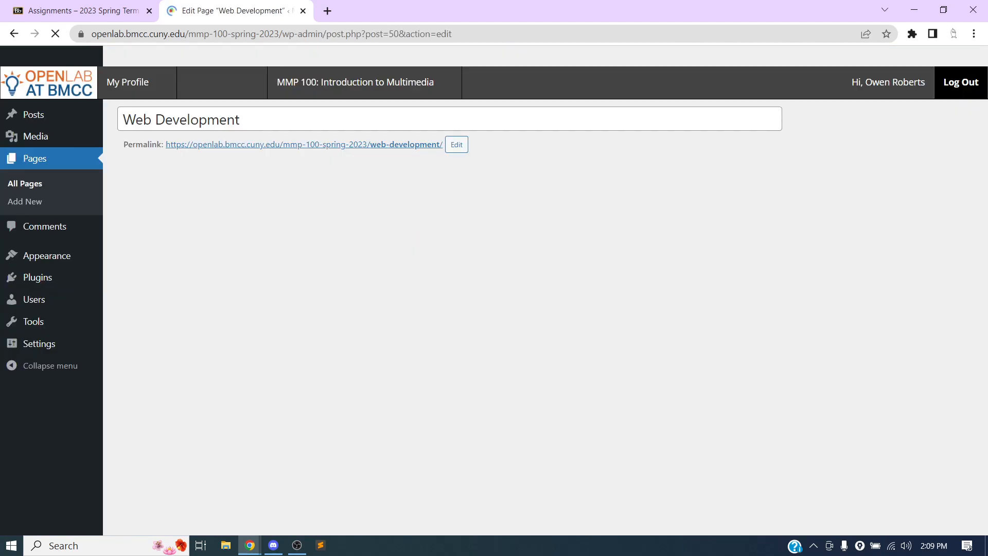
scroll(333, 222, down, 3)
scroll(334, 221, down, 6)
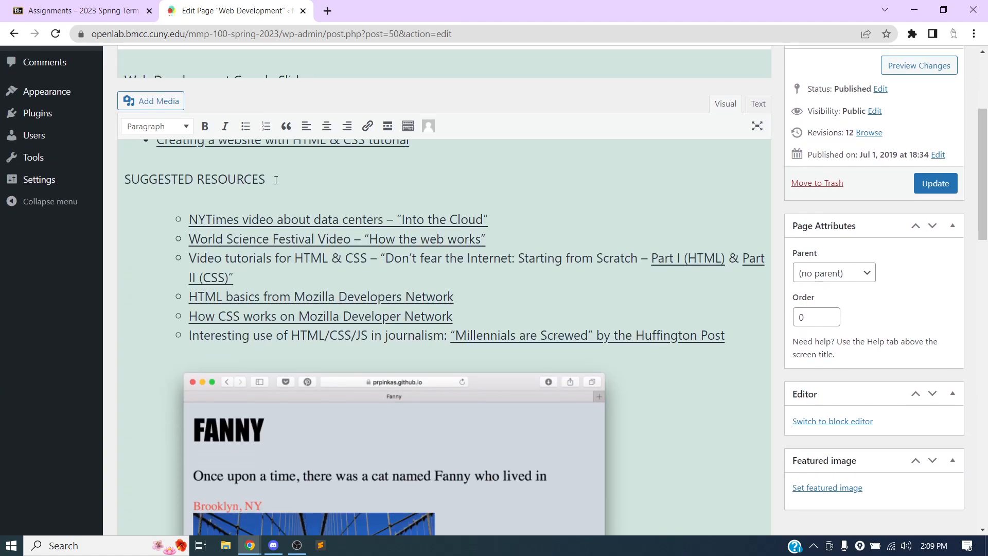
click(754, 277)
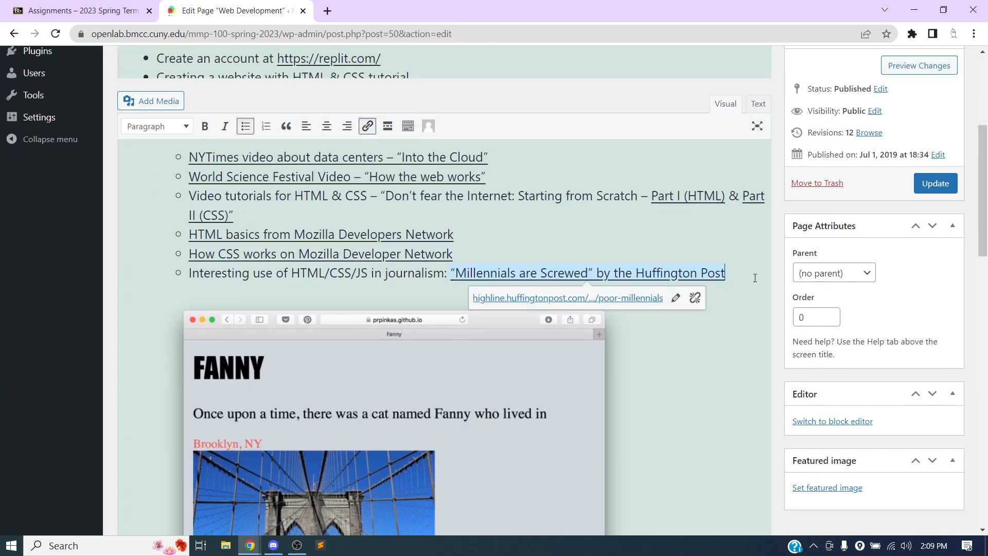
key(Return)
key(Return)
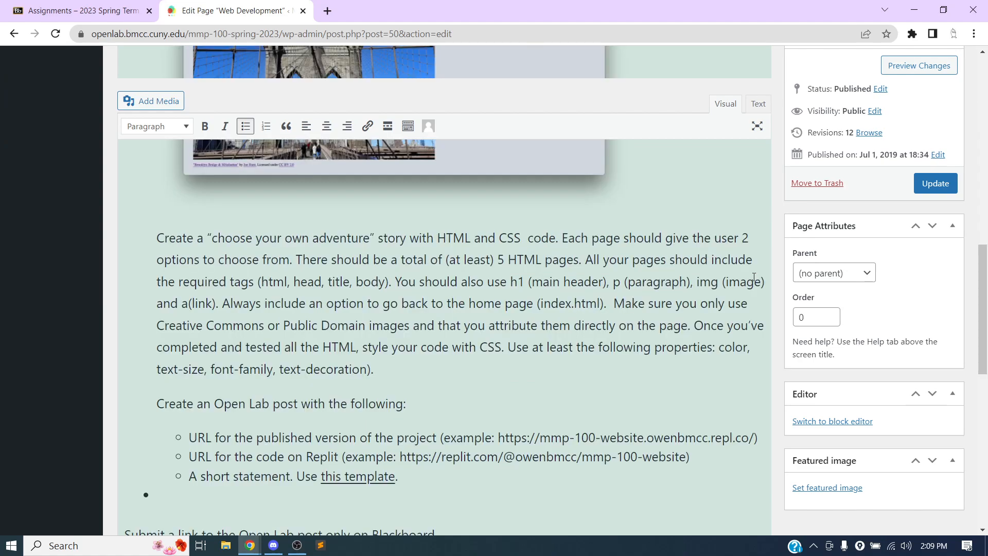
key(BackSpace)
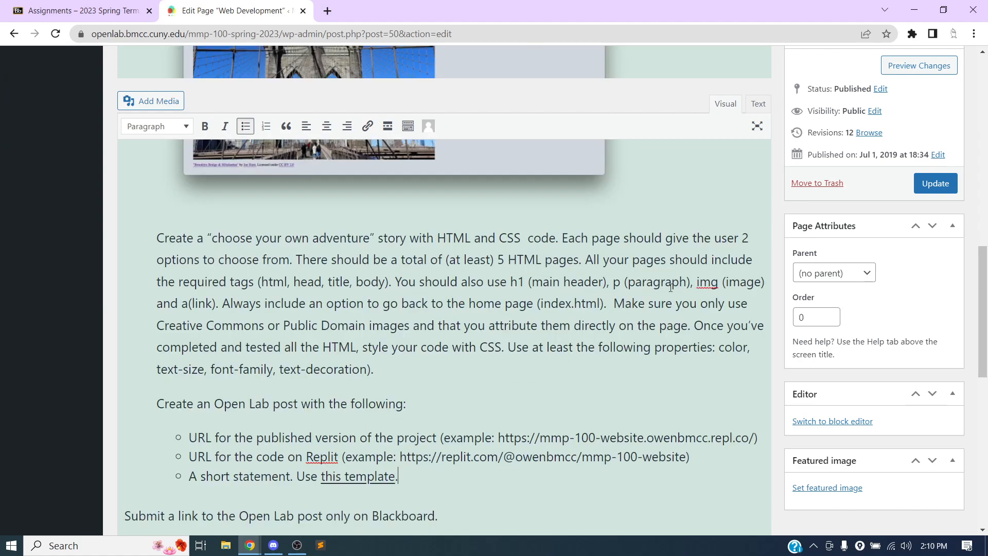
- Examine the list markup in the page's HTML source and return to the visual view
scroll(517, 288, up, 15)
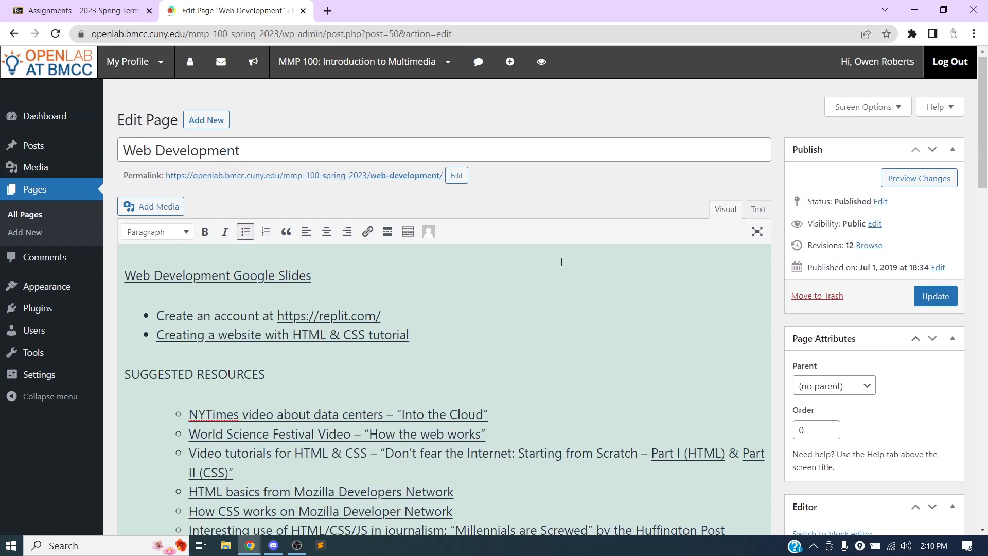
click(753, 211)
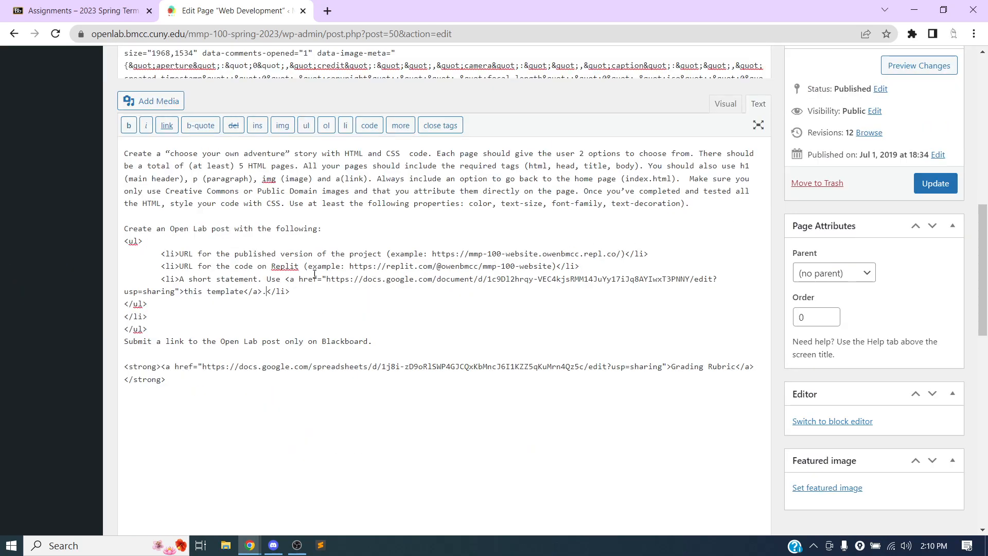
scroll(315, 280, up, 3)
scroll(318, 268, up, 1)
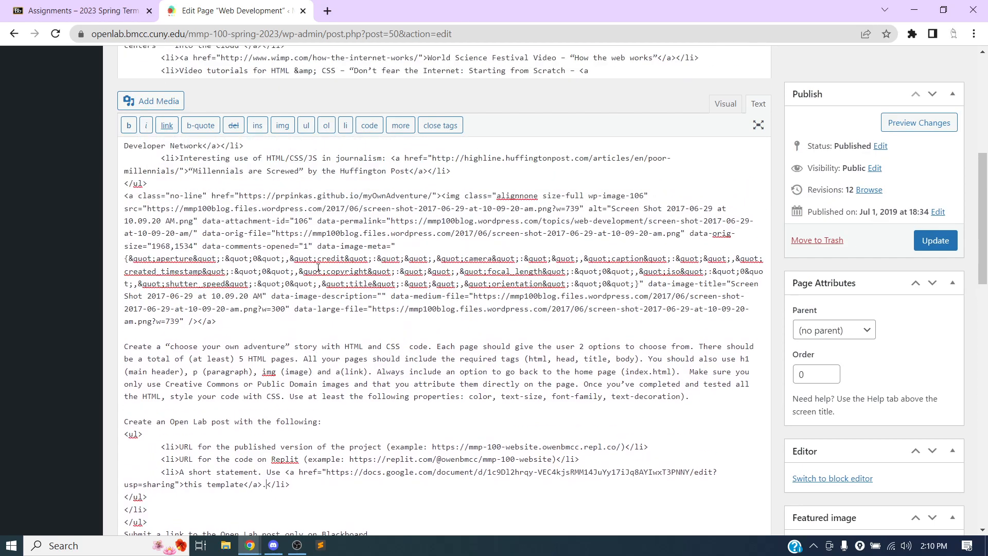
scroll(318, 267, up, 6)
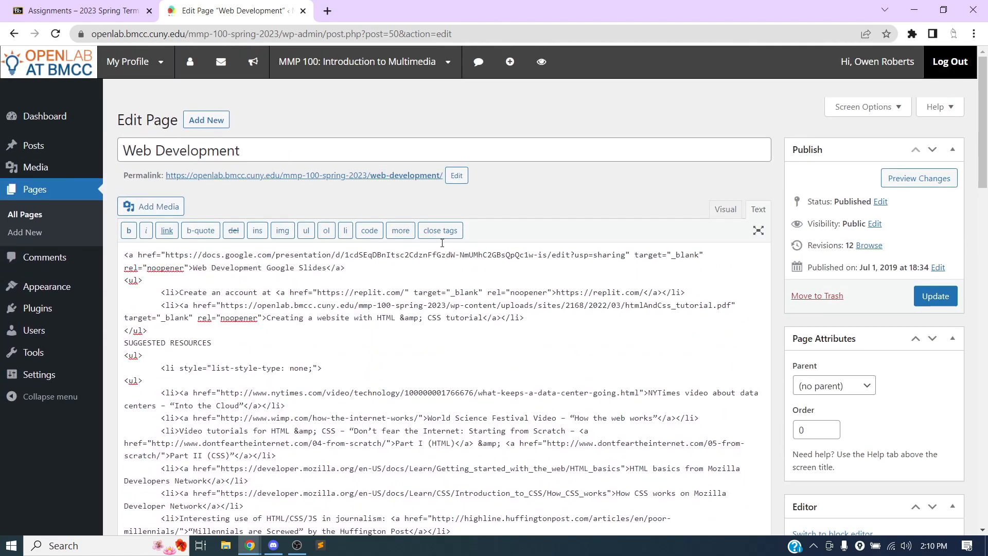
click(723, 209)
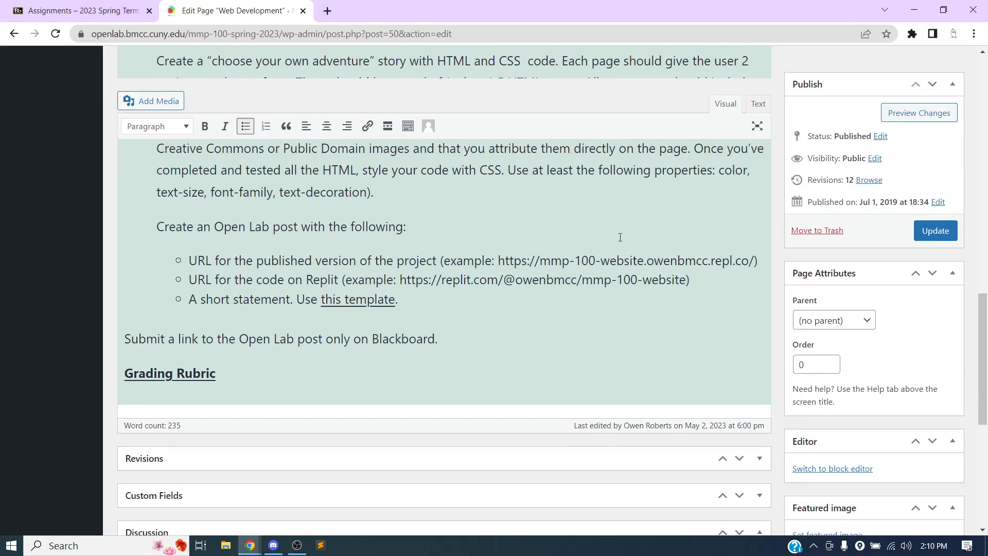
scroll(620, 241, up, 7)
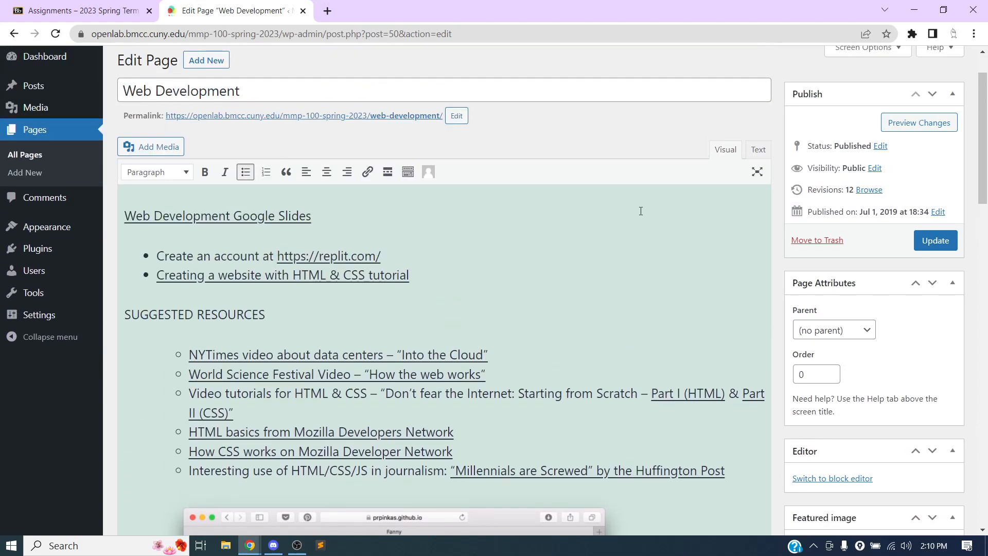
- In the HTML source, delete the <li style="list-style-type: none;"> wrapper and the nested <ul> opening tag under SUGGESTED RESOURCES
click(758, 150)
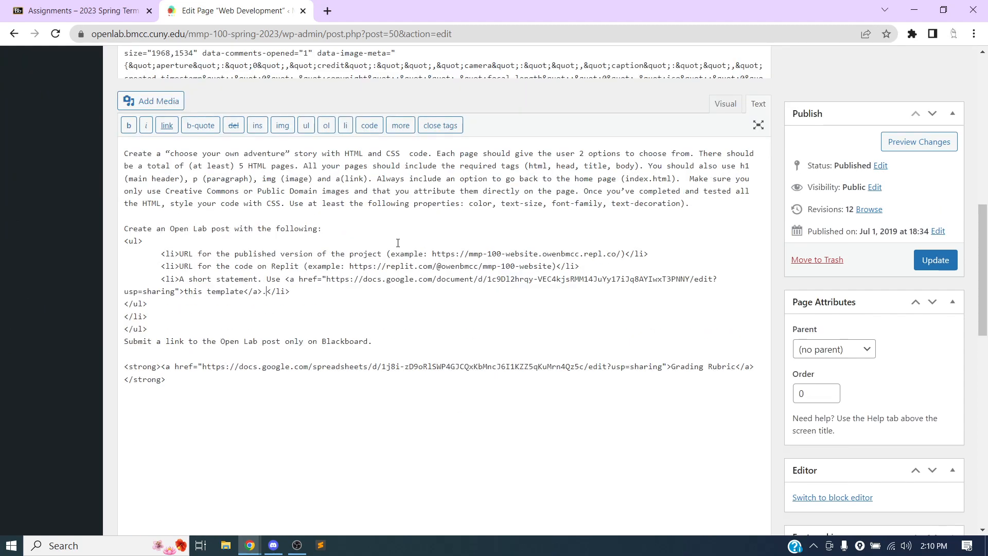
scroll(285, 297, up, 2)
scroll(285, 296, down, 6)
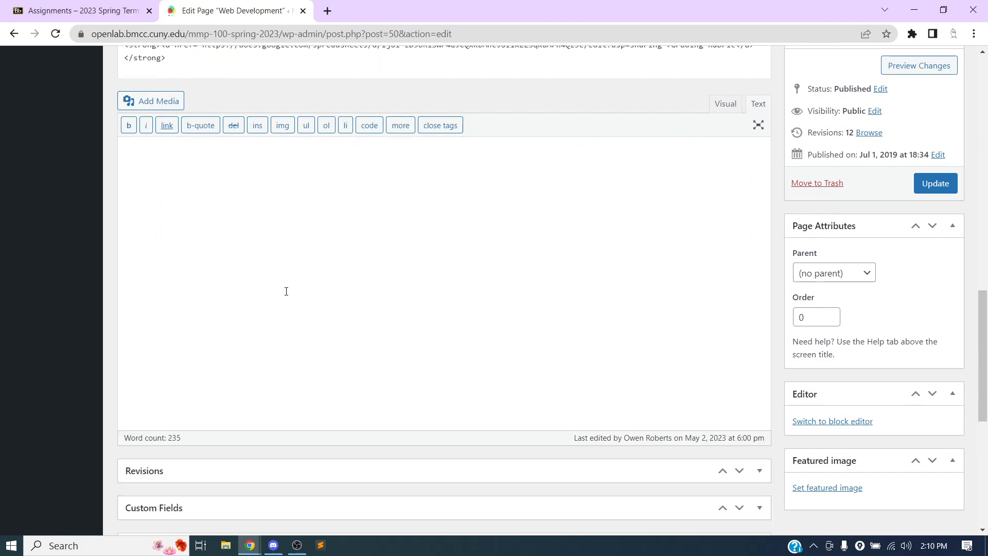
scroll(285, 291, up, 3)
scroll(286, 291, up, 10)
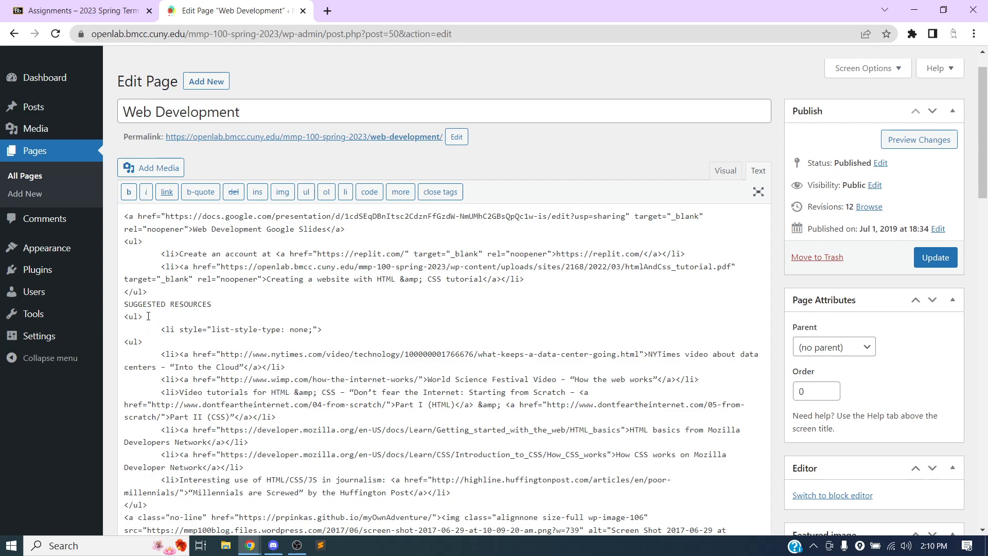
click(150, 342)
key(BackSpace)
key(BackSpace)
key(BackSpace)
key(BackSpace)
key(BackSpace)
key(BackSpace)
key(BackSpace)
key(BackSpace)
key(BackSpace)
key(BackSpace)
key(BackSpace)
key(BackSpace)
key(BackSpace)
key(BackSpace)
key(BackSpace)
key(BackSpace)
key(BackSpace)
key(BackSpace)
key(BackSpace)
key(BackSpace)
key(BackSpace)
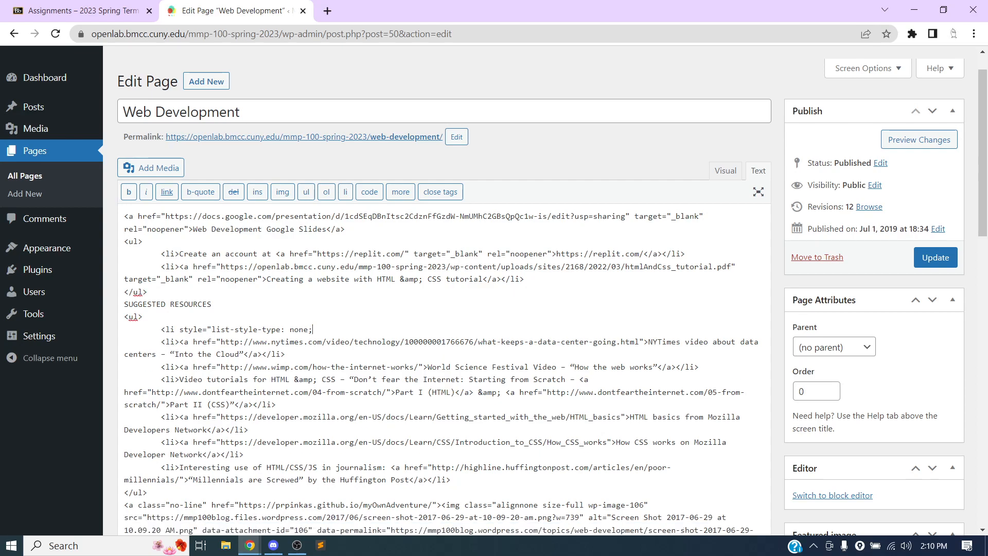
key(BackSpace)
key(BackSpace)
key(BackSpace)
key(BackSpace)
key(BackSpace)
key(BackSpace)
key(BackSpace)
key(BackSpace)
key(BackSpace)
key(BackSpace)
key(BackSpace)
key(BackSpace)
key(BackSpace)
key(BackSpace)
key(BackSpace)
key(BackSpace)
key(BackSpace)
key(BackSpace)
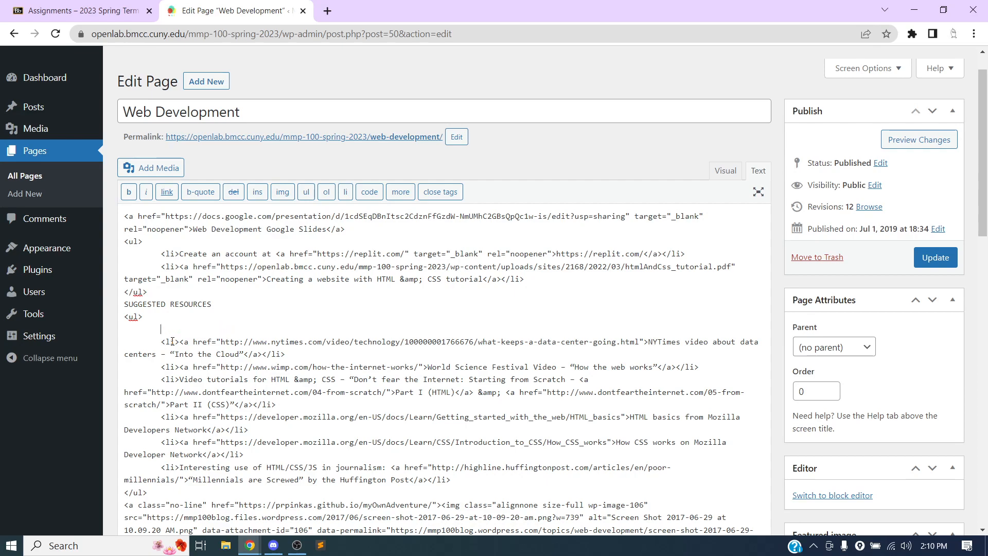
key(BackSpace)
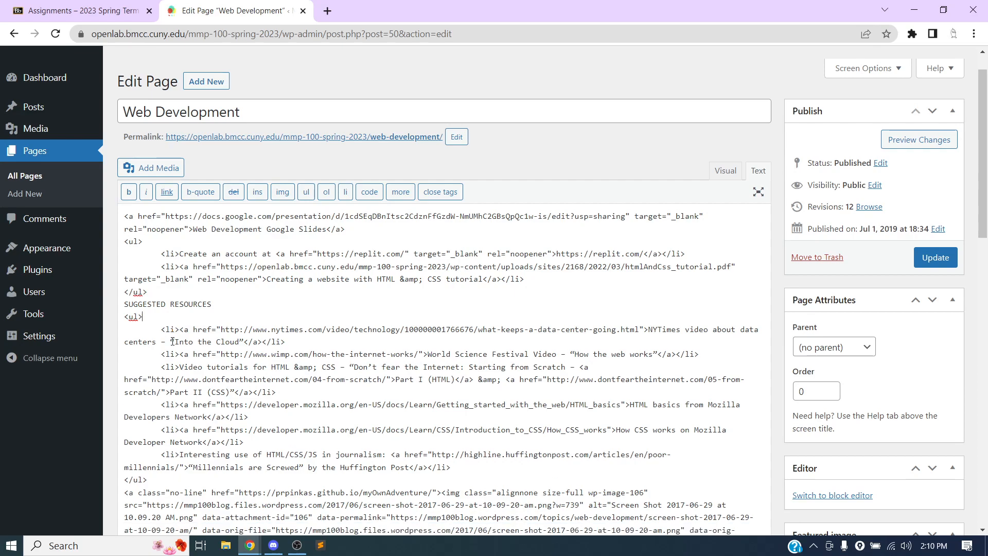
- Insert a blank line between the suggested resources list's closing </ul> and the linked image
scroll(173, 341, down, 1)
click(177, 418)
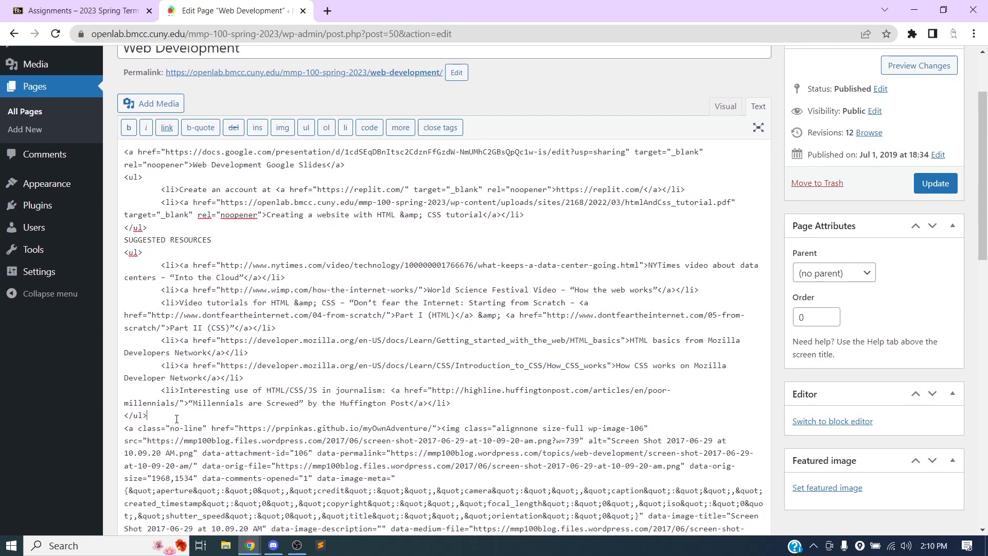
key(Return)
- Delete the leftover closing </li> and </ul> tags above "Submit a link to the Open Lab post only on Blackboard."
scroll(228, 349, down, 1)
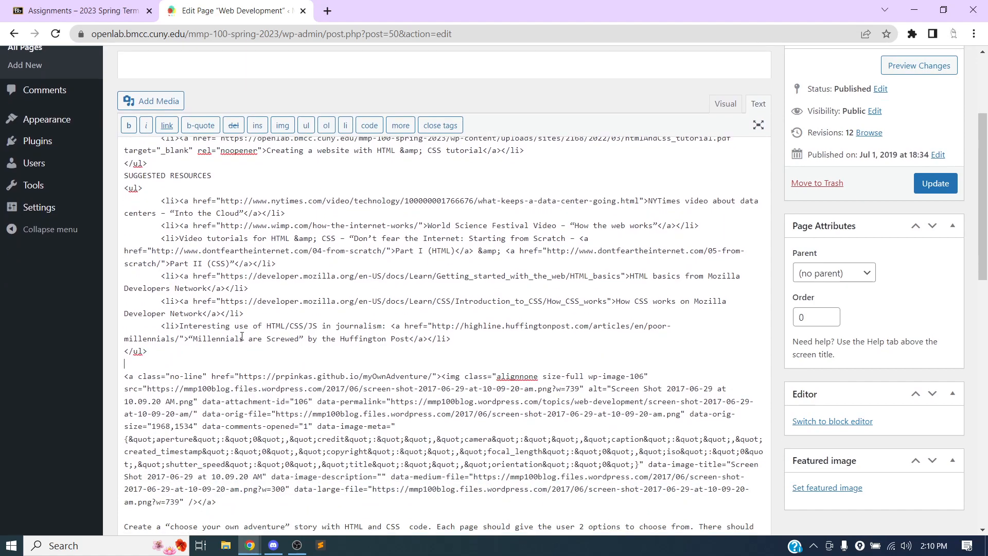
scroll(226, 332, down, 1)
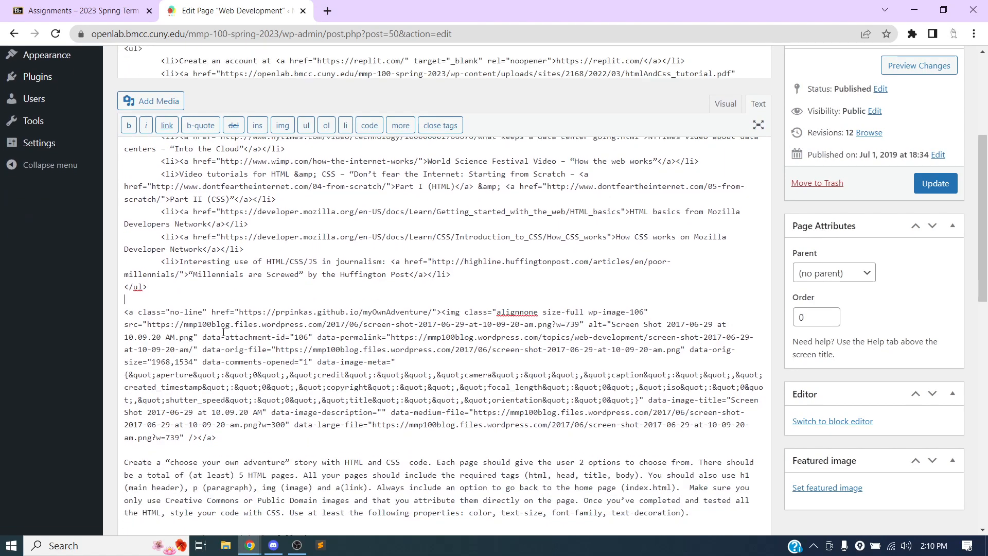
scroll(224, 332, down, 1)
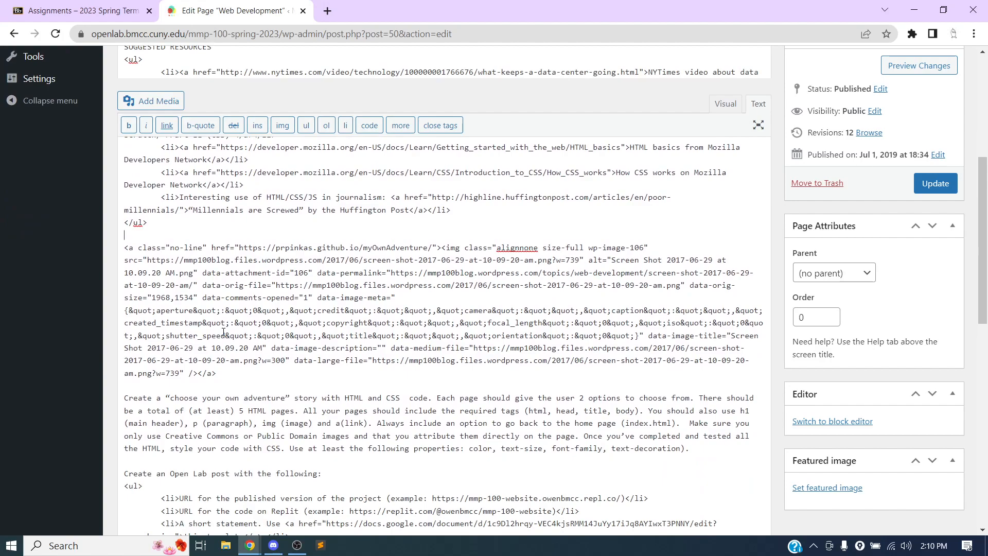
scroll(224, 332, down, 1)
scroll(227, 323, down, 1)
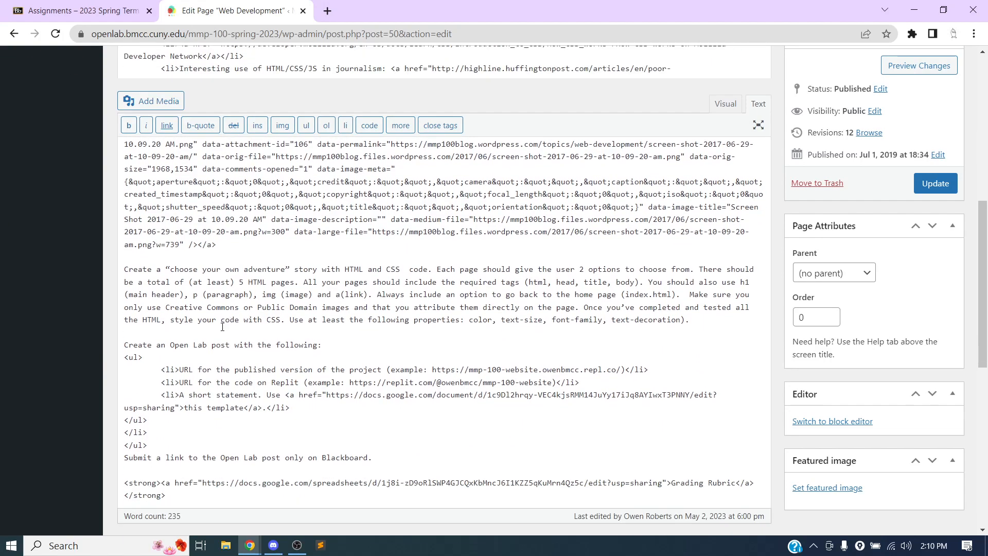
scroll(198, 353, down, 1)
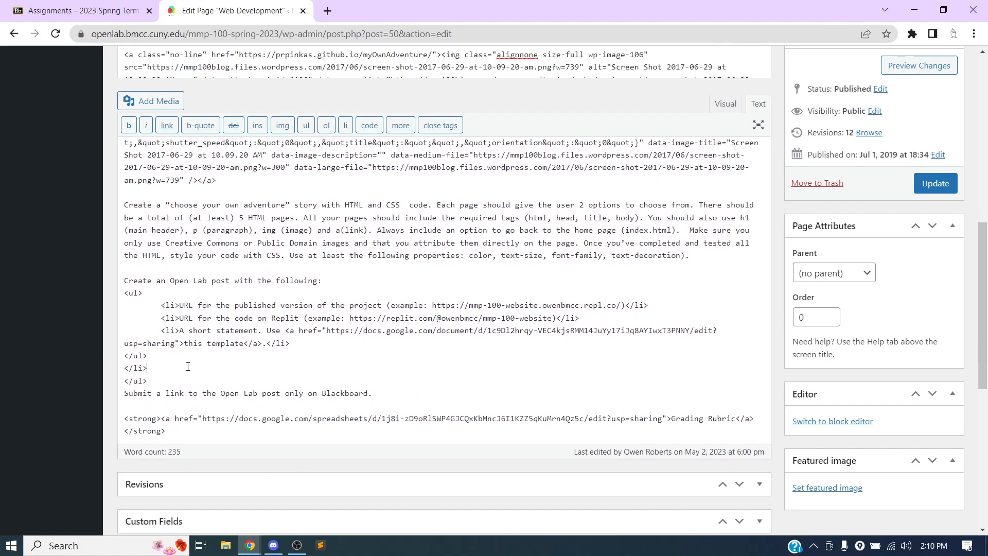
key(BackSpace)
key(BackSpace)
key(BackSpace)
key(BackSpace)
key(BackSpace)
key(BackSpace)
key(BackSpace)
key(BackSpace)
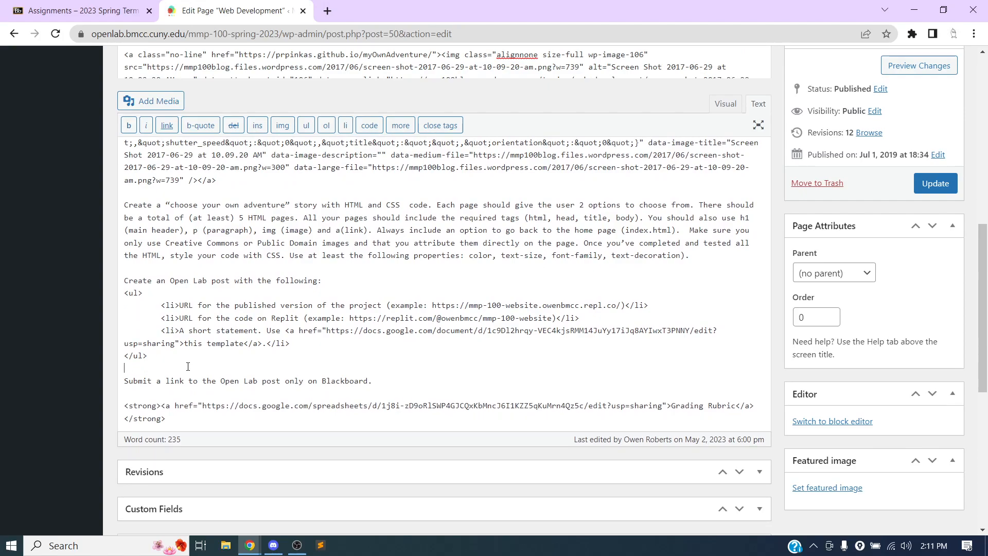
- Return to the visual view, update the page, and review the published version's lists and assignment text
click(721, 106)
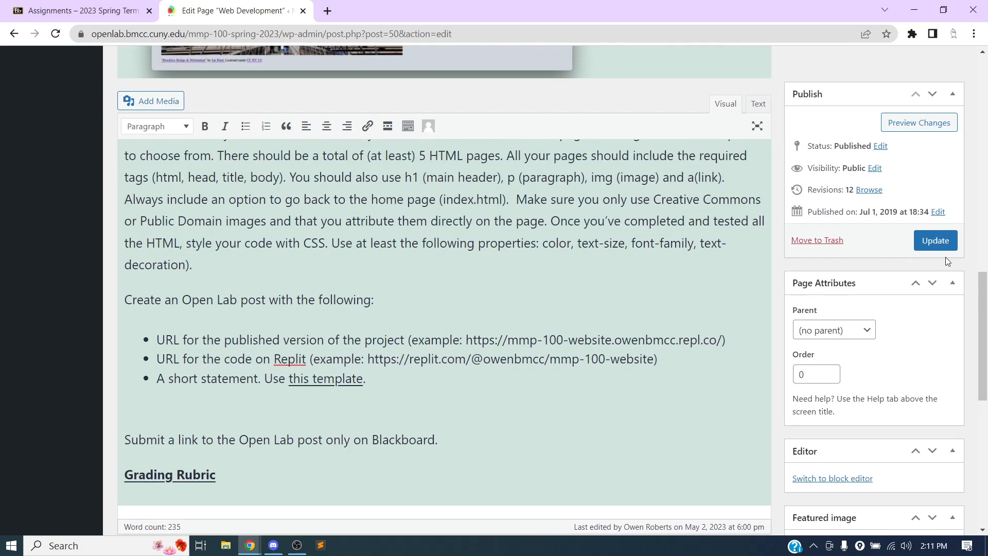
click(937, 241)
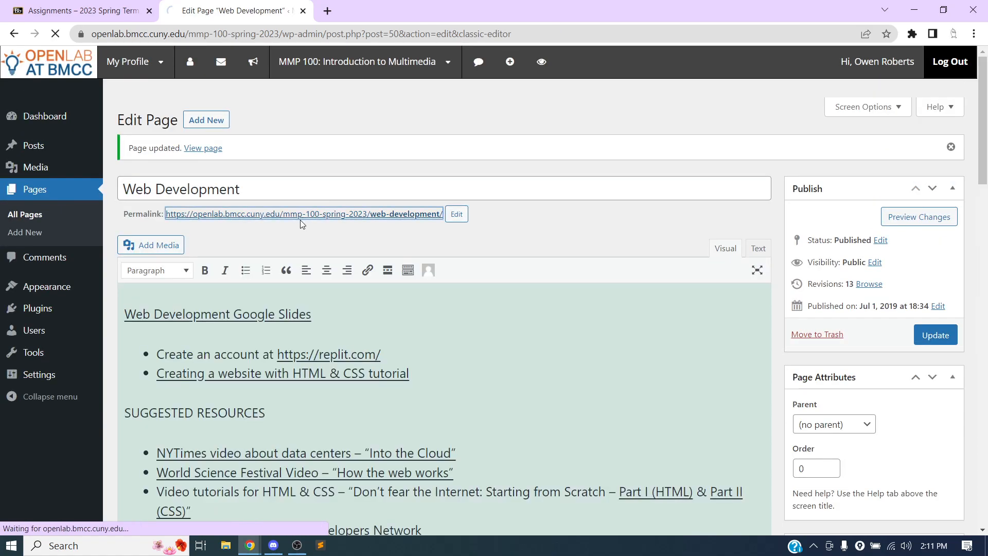
scroll(283, 237, down, 5)
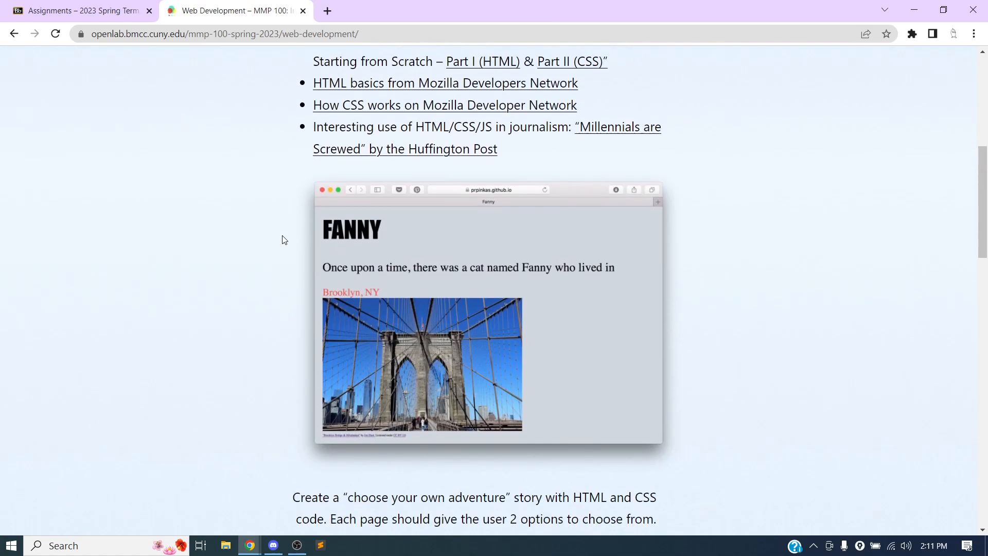
scroll(283, 239, down, 8)
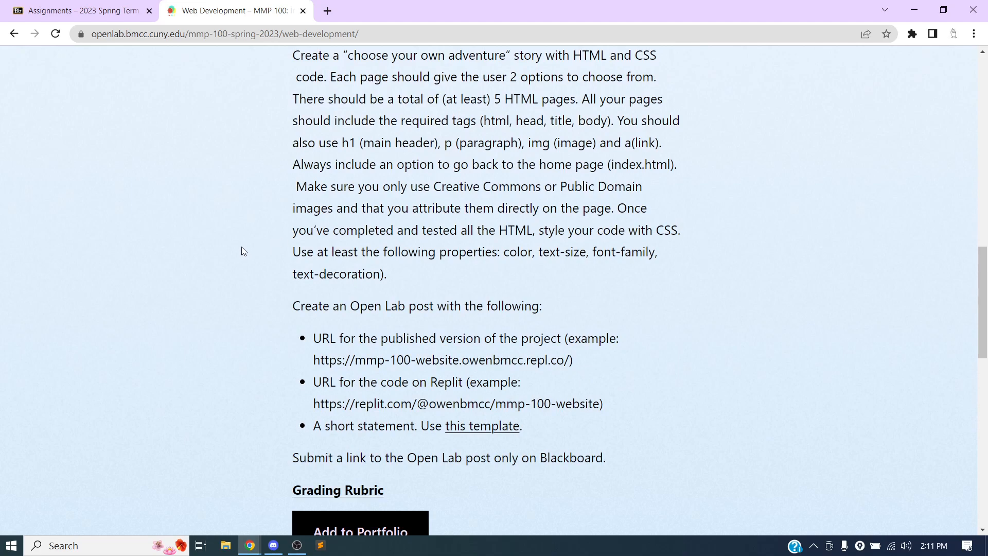
- Review the start of the "choose your own adventure" assignment, highlighting the story requirement and the sentence about giving users 2 options per page
scroll(243, 250, down, 1)
scroll(243, 251, down, 1)
scroll(243, 252, up, 4)
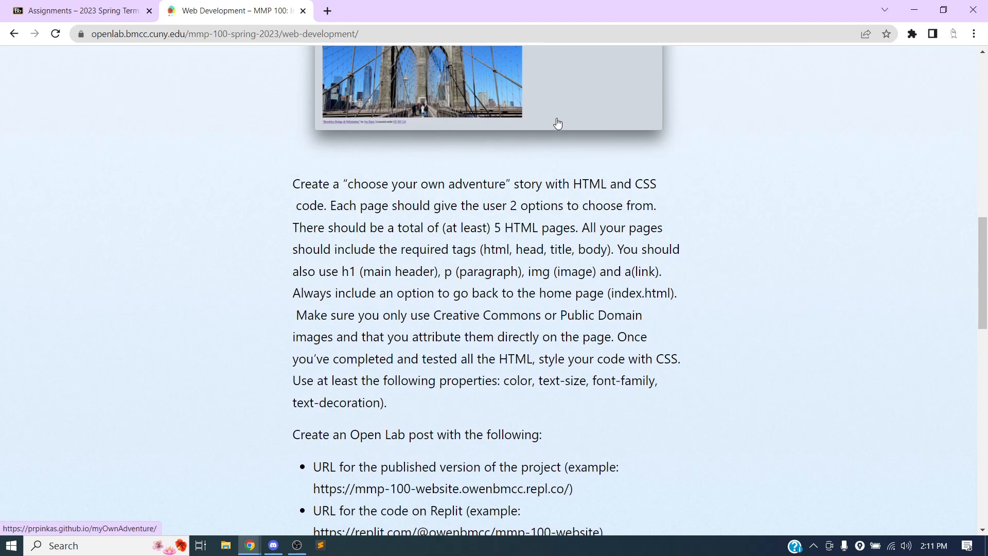
drag(330, 205, 289, 187)
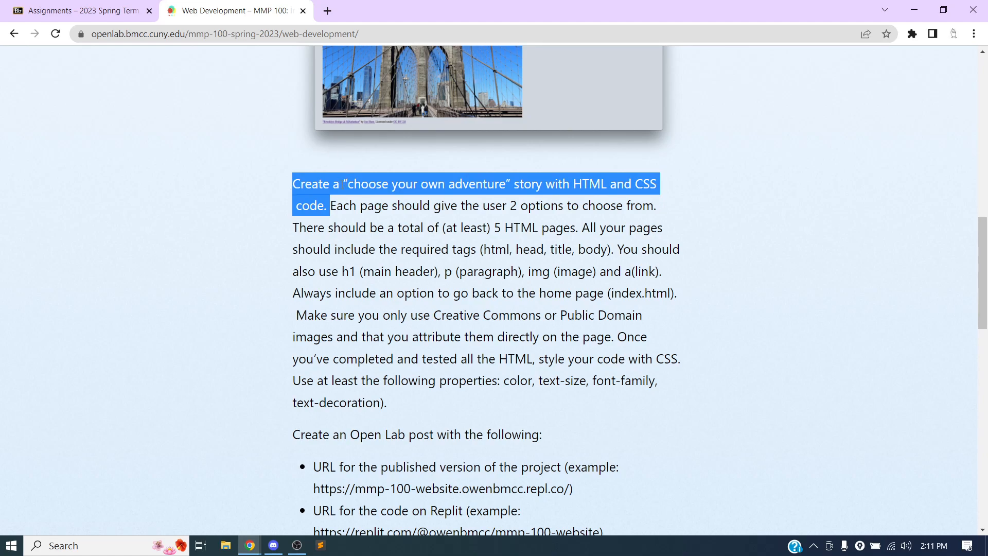
click(329, 206)
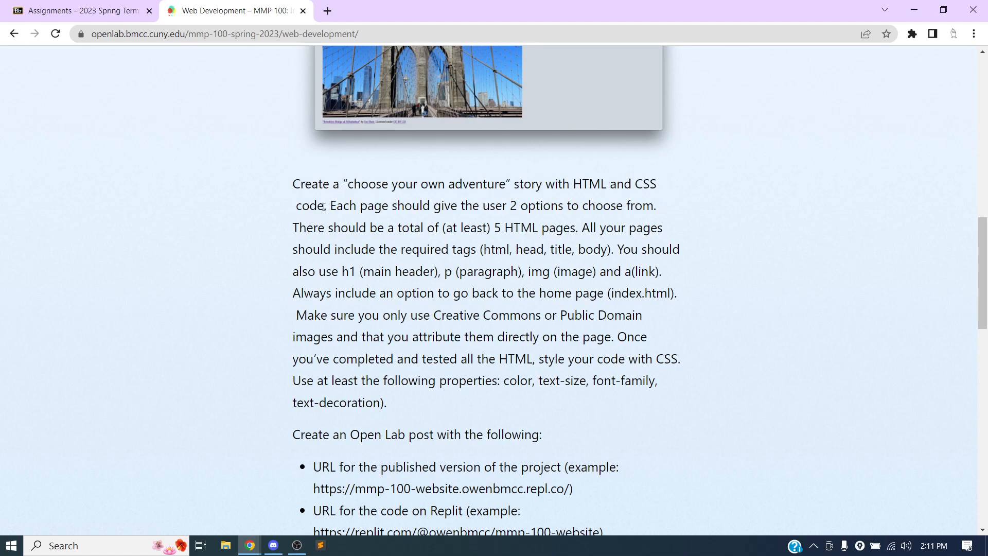
drag(332, 206, 670, 202)
scroll(679, 184, down, 1)
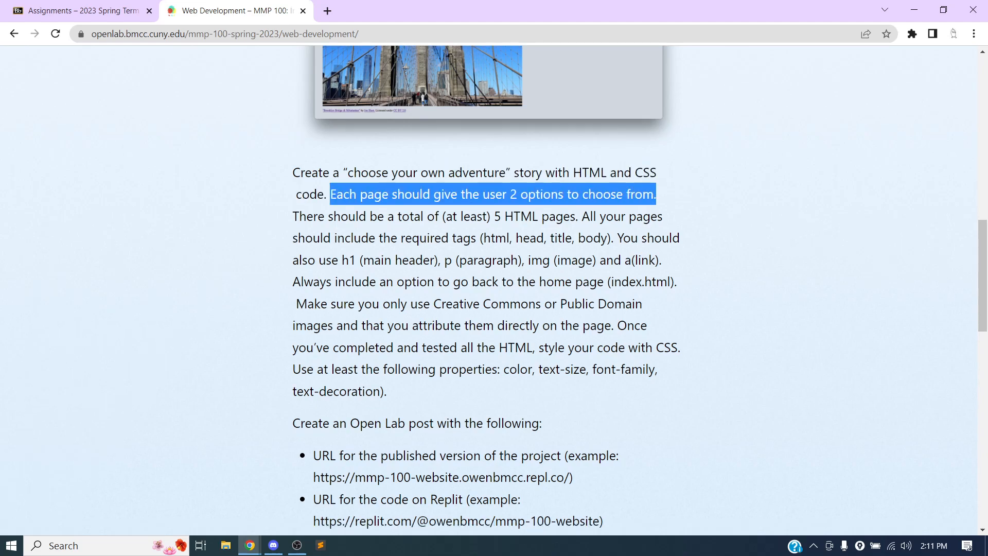
scroll(678, 180, up, 3)
scroll(678, 179, down, 2)
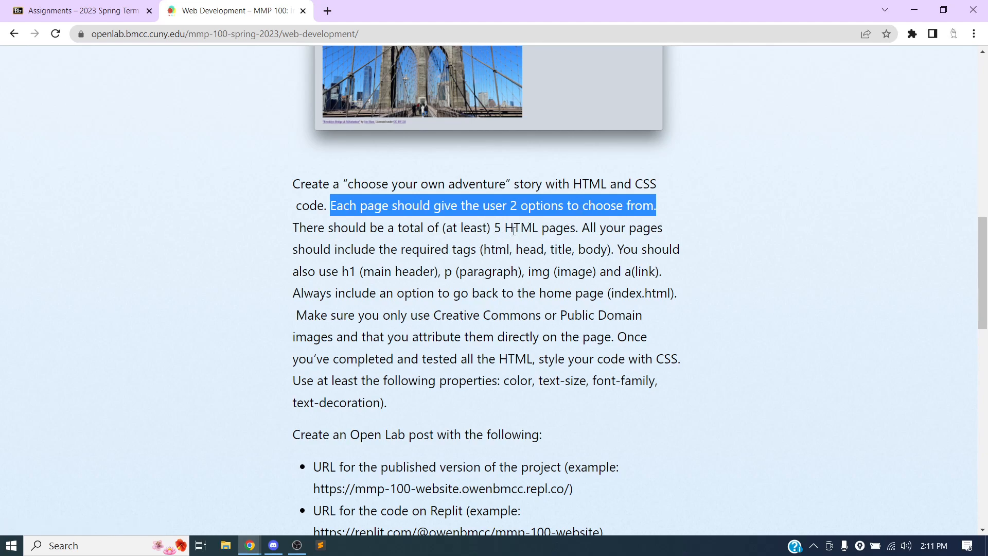
- Read the remaining project requirements, highlighting the sentence that lists the CSS properties color, text-size, font-family and text-decoration
scroll(537, 223, down, 1)
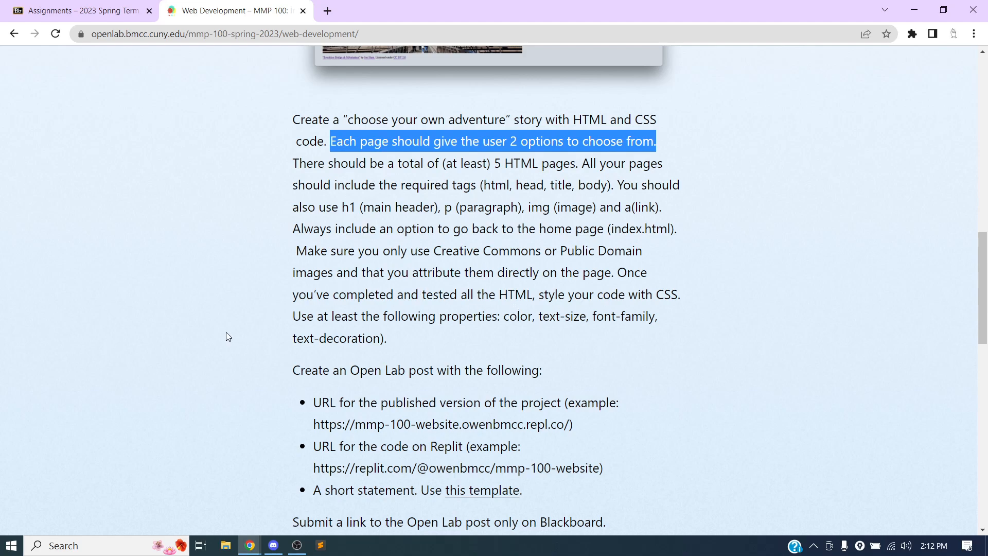
drag(389, 342, 292, 320)
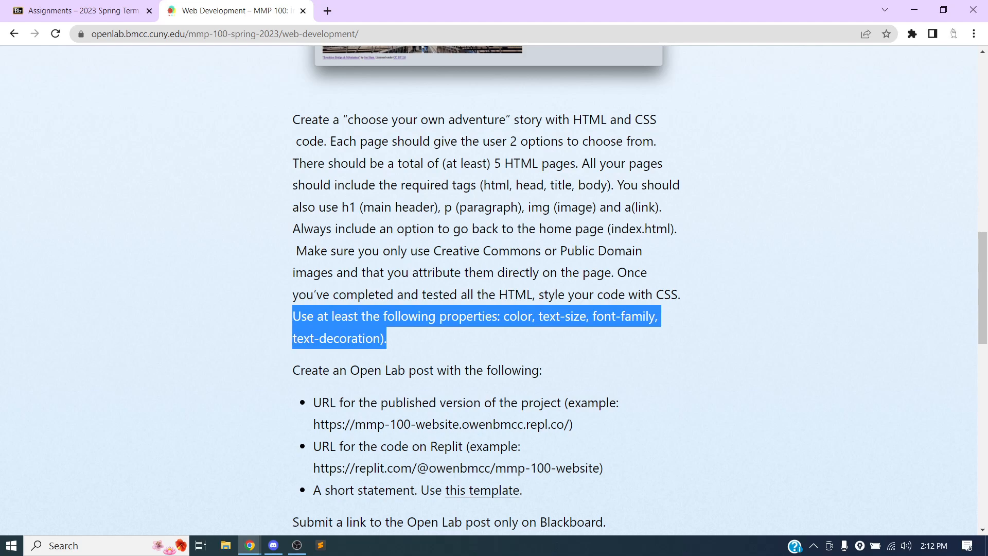
click(364, 293)
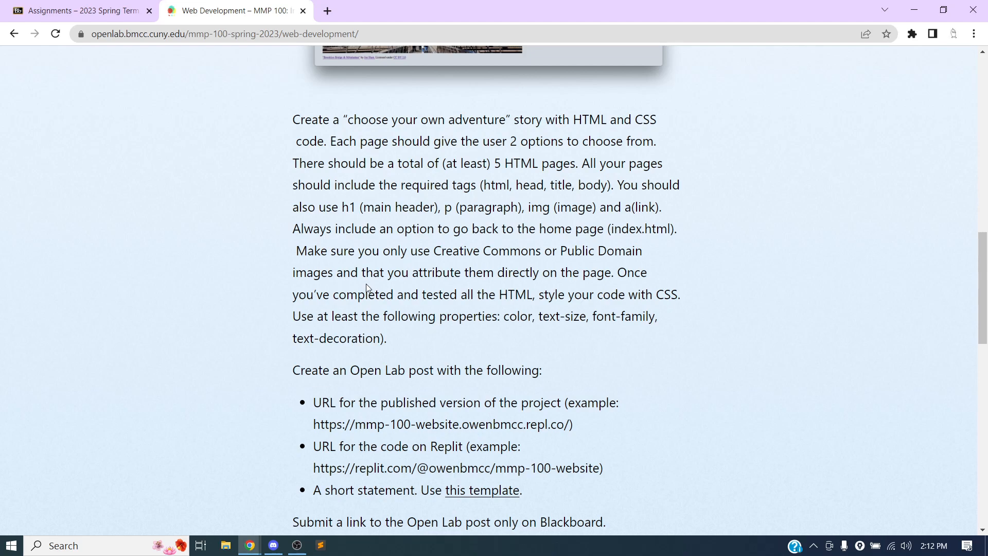
scroll(440, 229, down, 2)
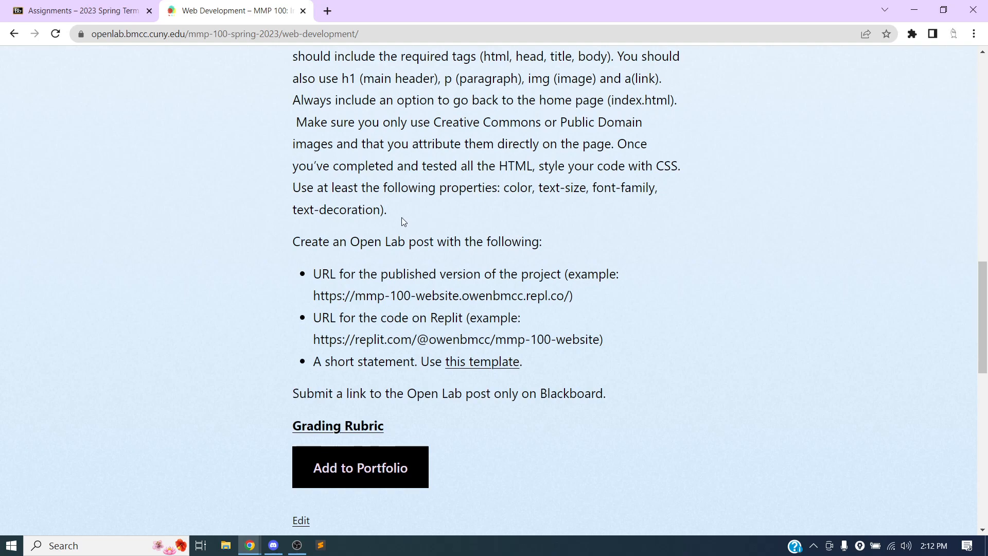
scroll(411, 216, up, 4)
scroll(440, 209, down, 3)
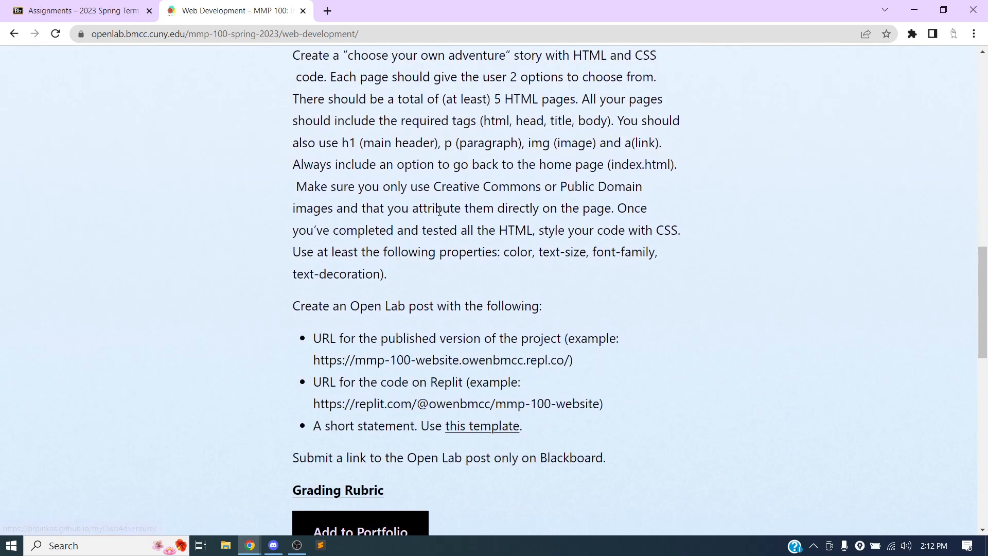
scroll(439, 209, down, 1)
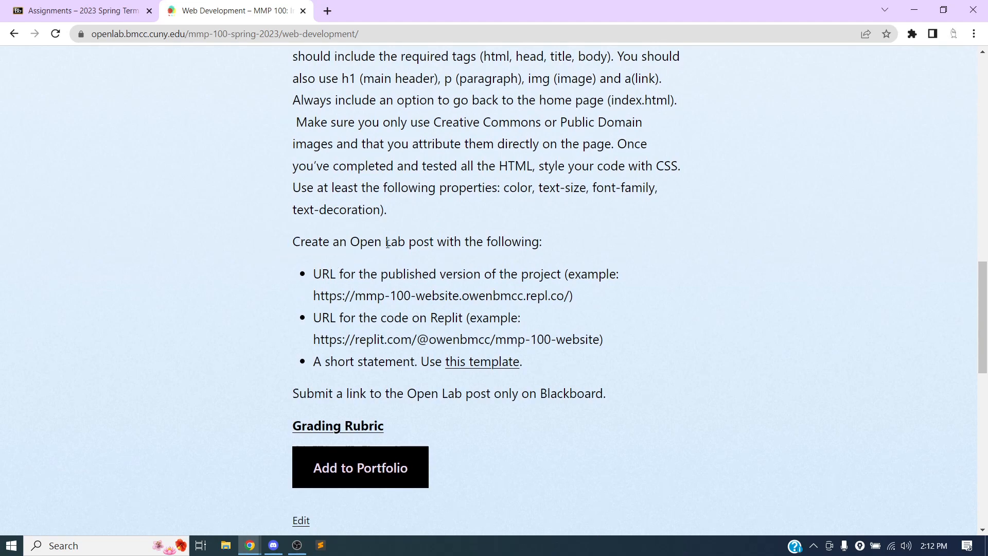
- Highlight the first Open Lab post requirement, the published project URL, including its example address and the parts within it
drag(317, 274, 579, 299)
click(590, 299)
drag(313, 296, 571, 301)
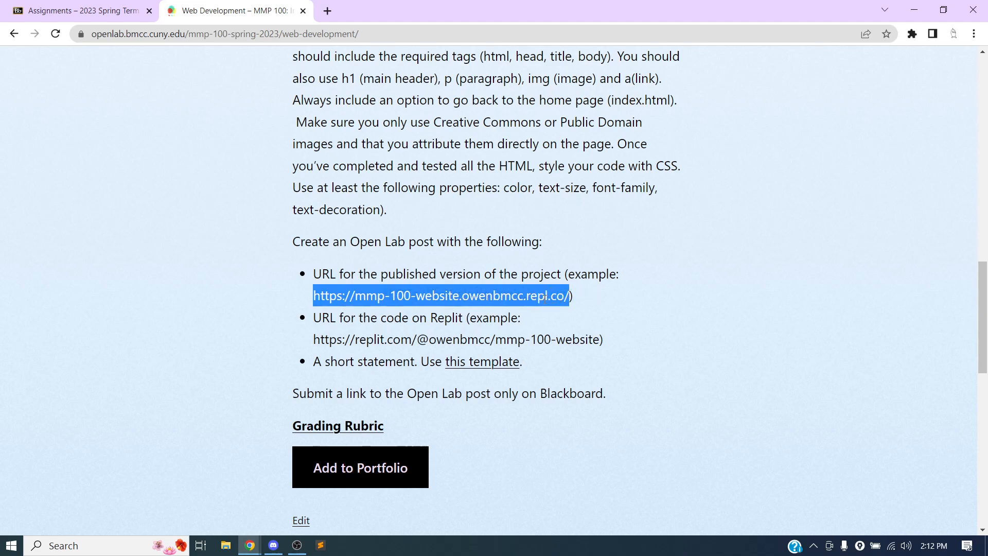
click(524, 277)
drag(357, 299, 500, 296)
click(470, 293)
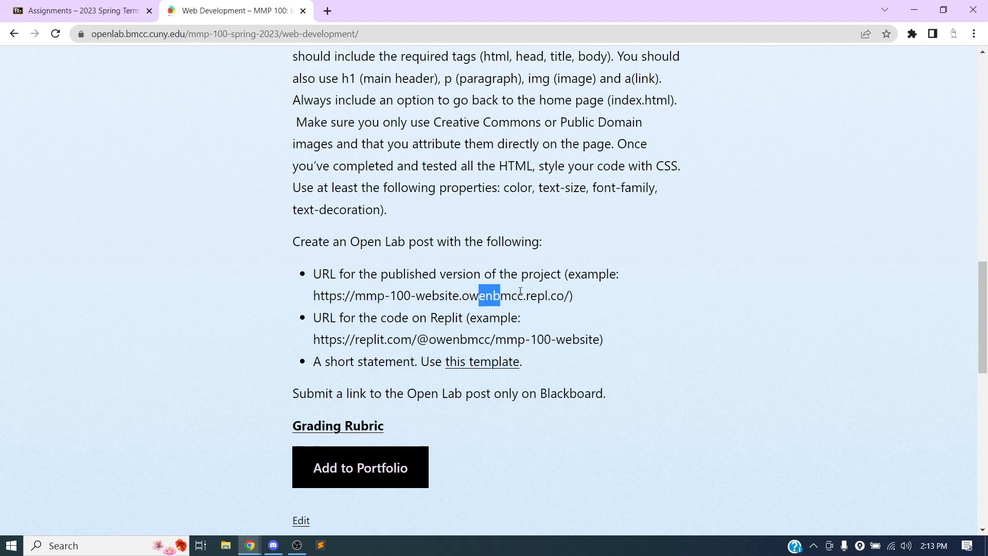
click(420, 299)
- Highlight the Replit code URL requirement and the start of its example address
drag(324, 319, 535, 310)
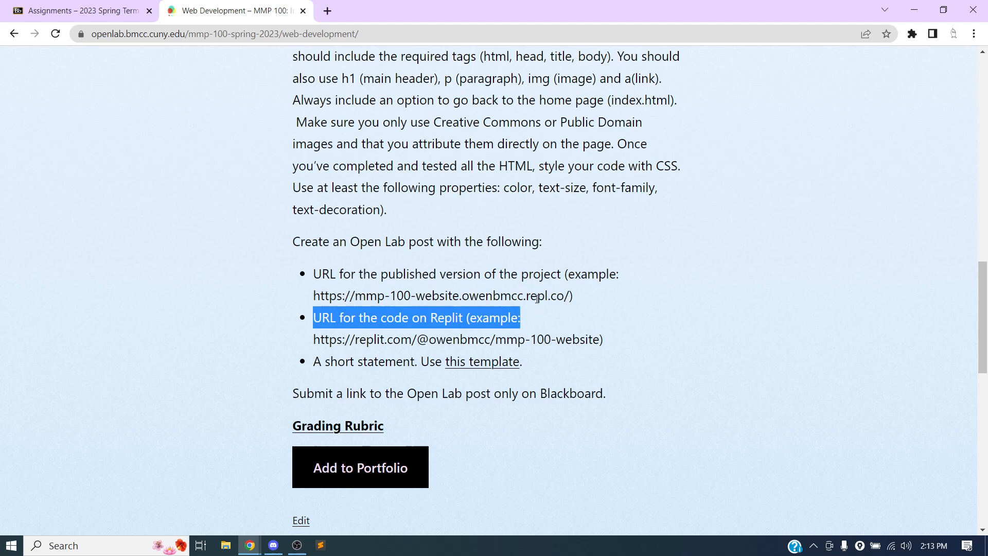
scroll(537, 300, down, 1)
click(377, 271)
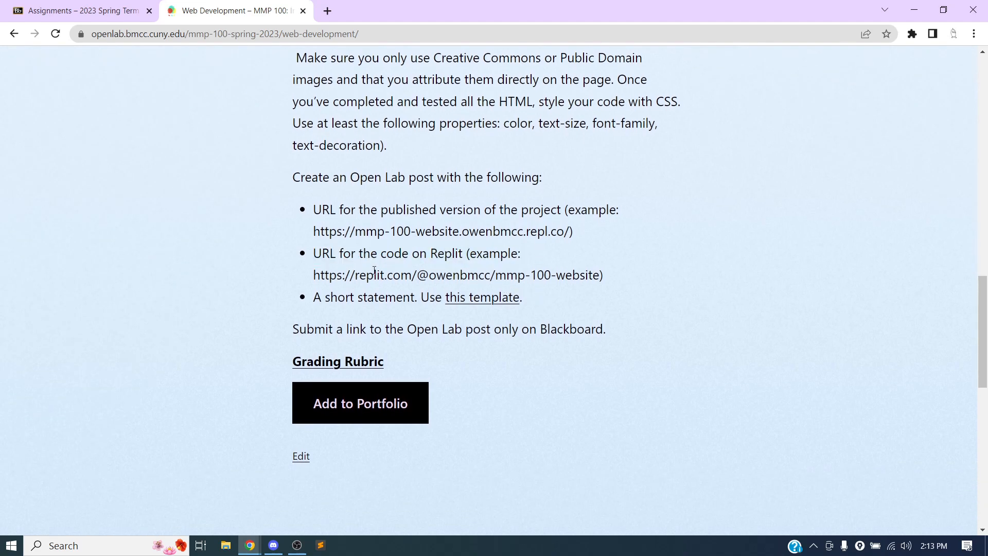
drag(313, 275, 495, 276)
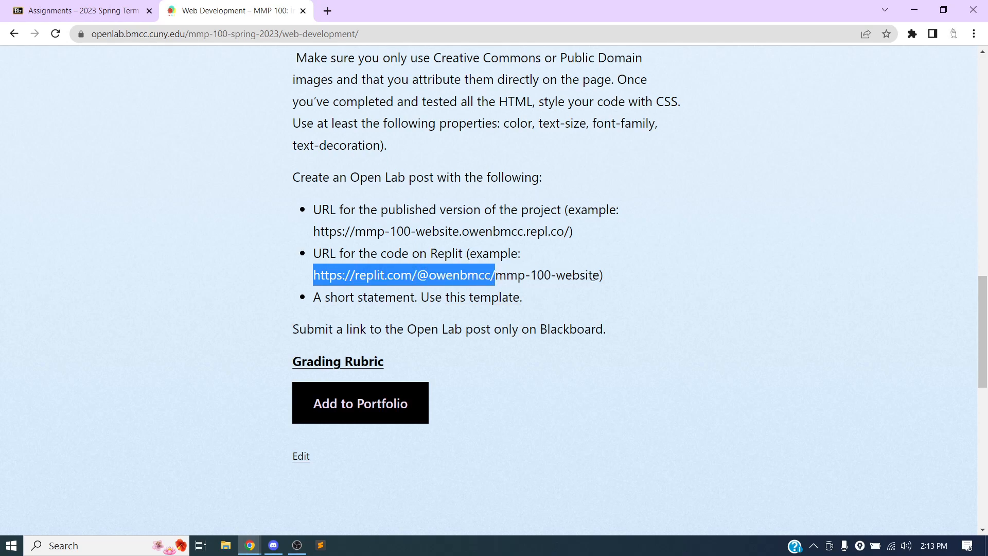
click(560, 277)
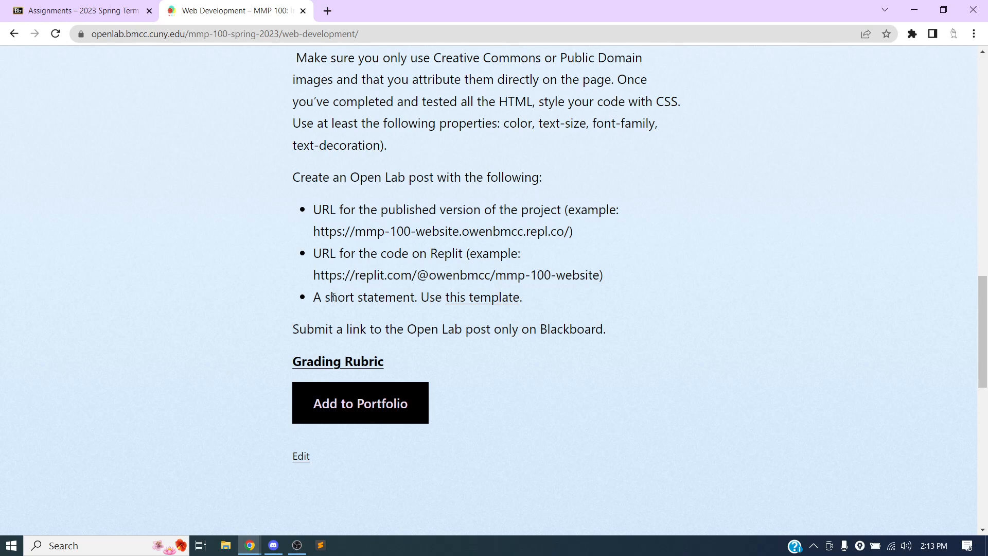
- Highlight the short statement requirement, view its linked template document, and return to the Web Development page
drag(313, 298, 411, 296)
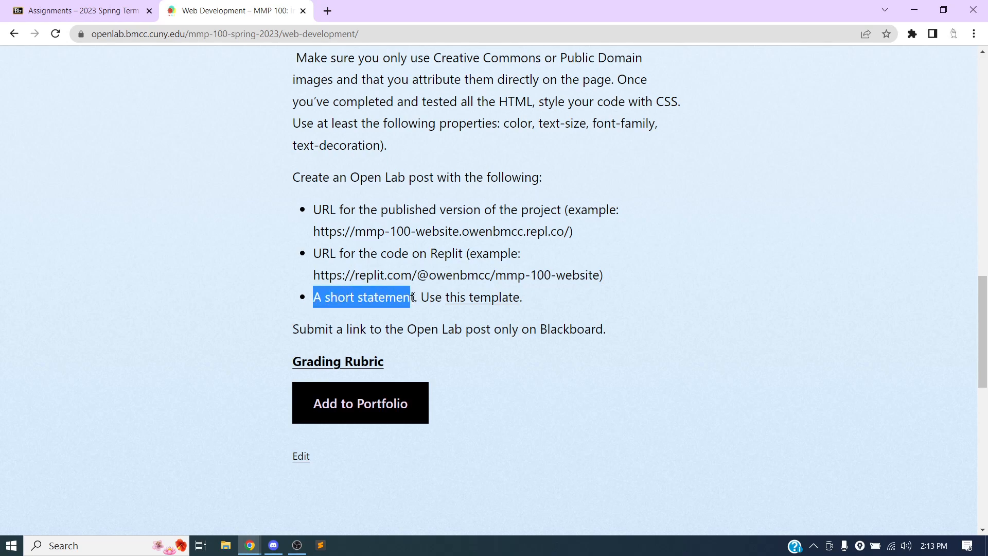
click(482, 297)
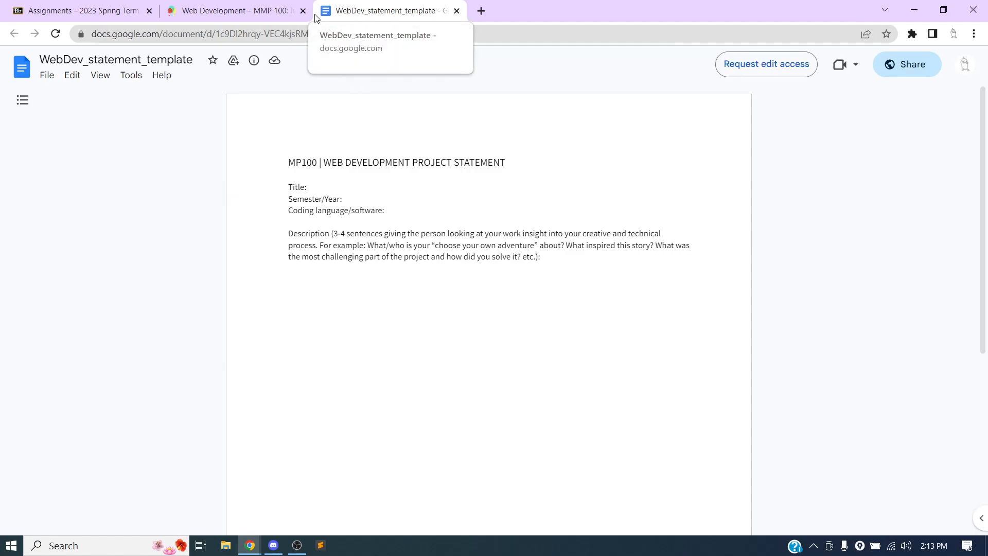
click(278, 13)
click(333, 185)
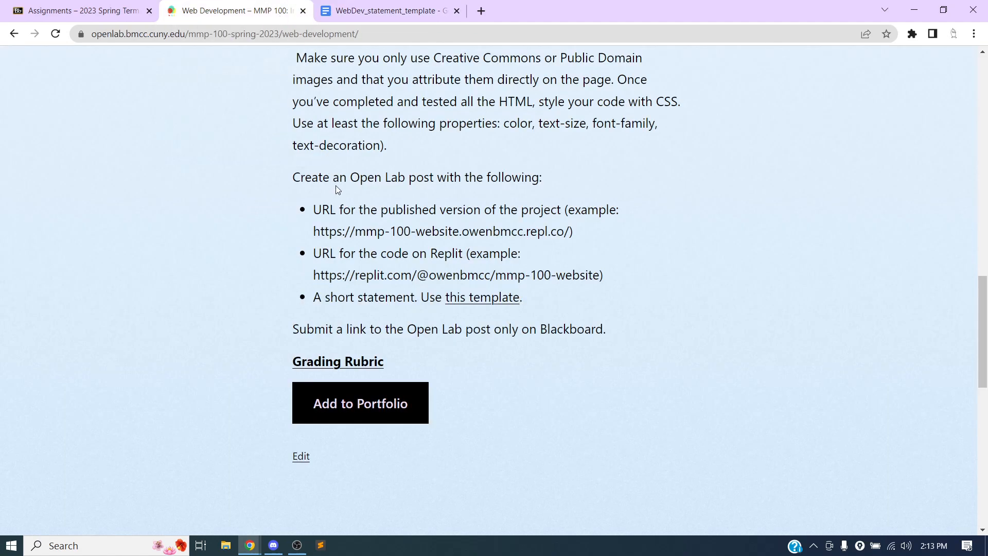
- Highlight the Blackboard submission instruction, then look through the linked Grading Rubric spreadsheet and close it
scroll(337, 226, down, 3)
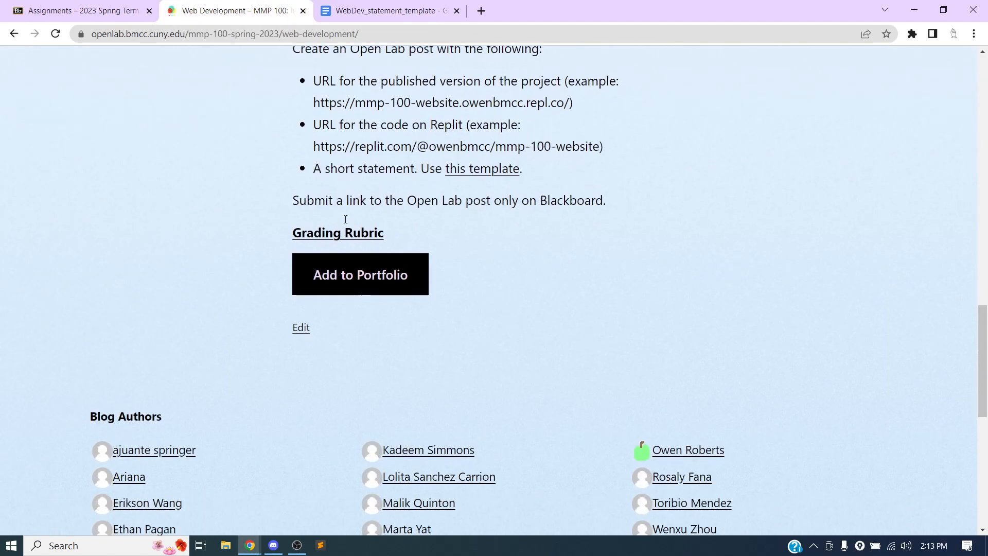
drag(288, 201, 620, 194)
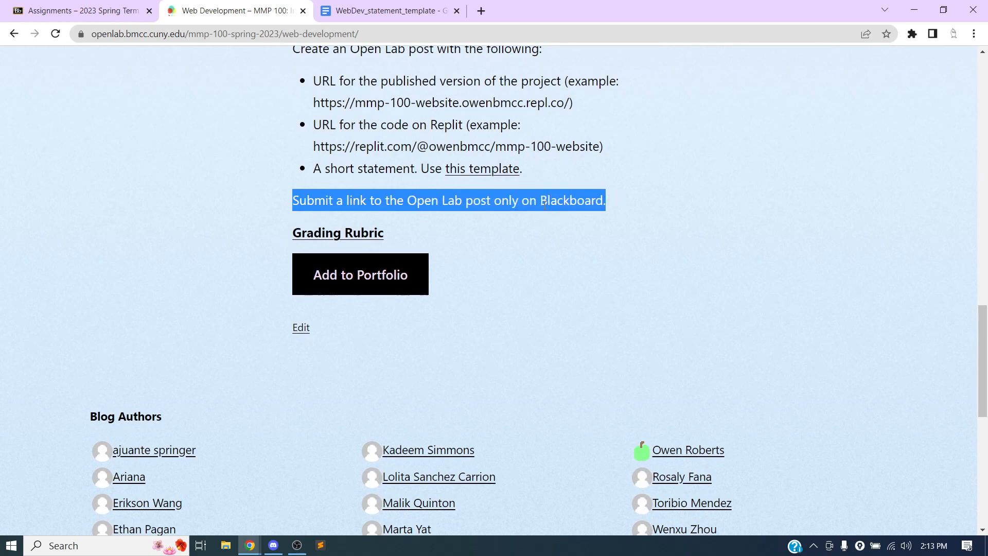
click(330, 241)
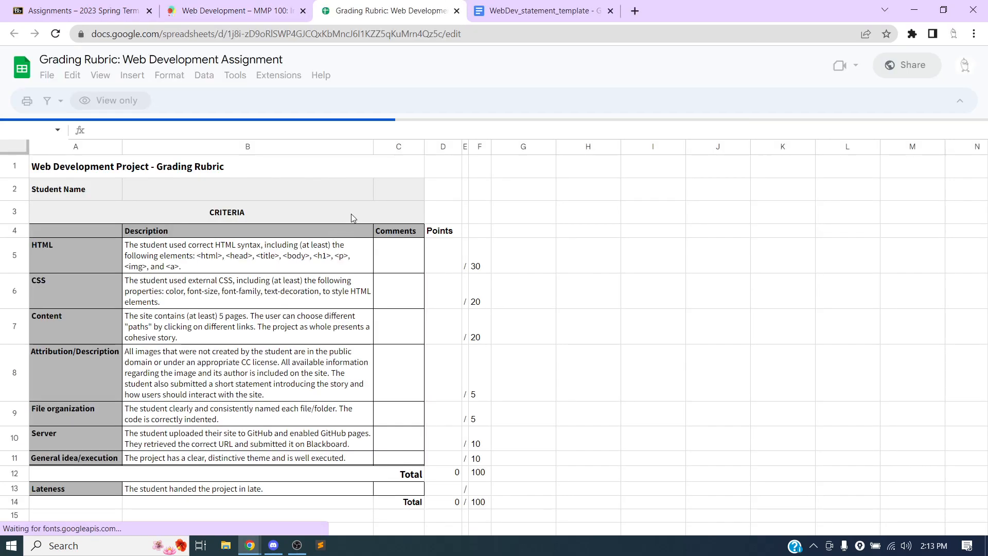
scroll(353, 213, down, 3)
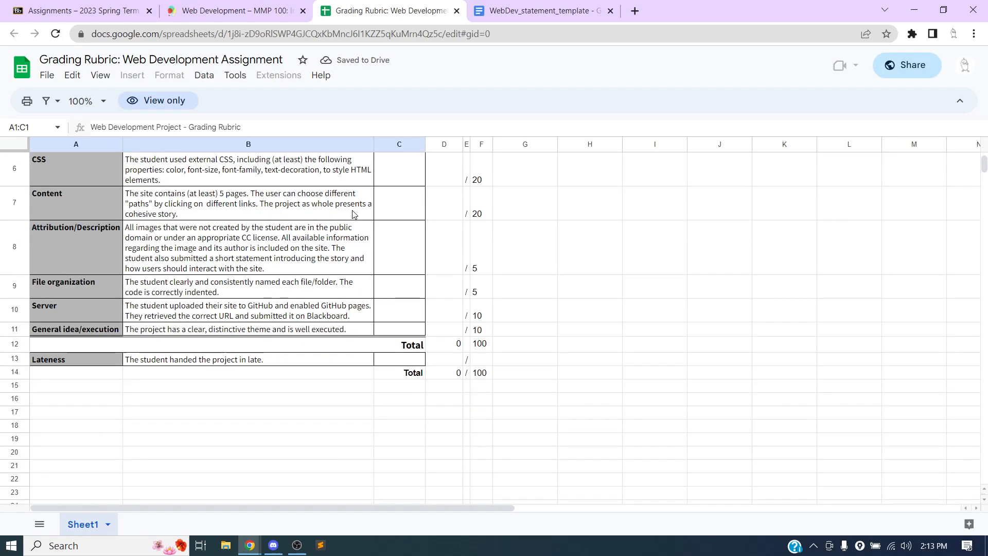
scroll(353, 214, up, 3)
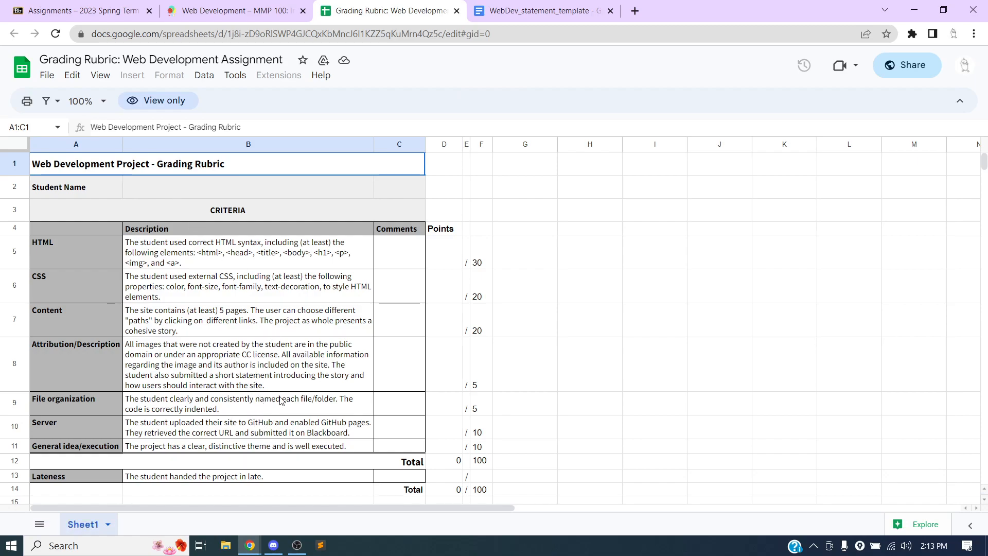
scroll(276, 368, down, 1)
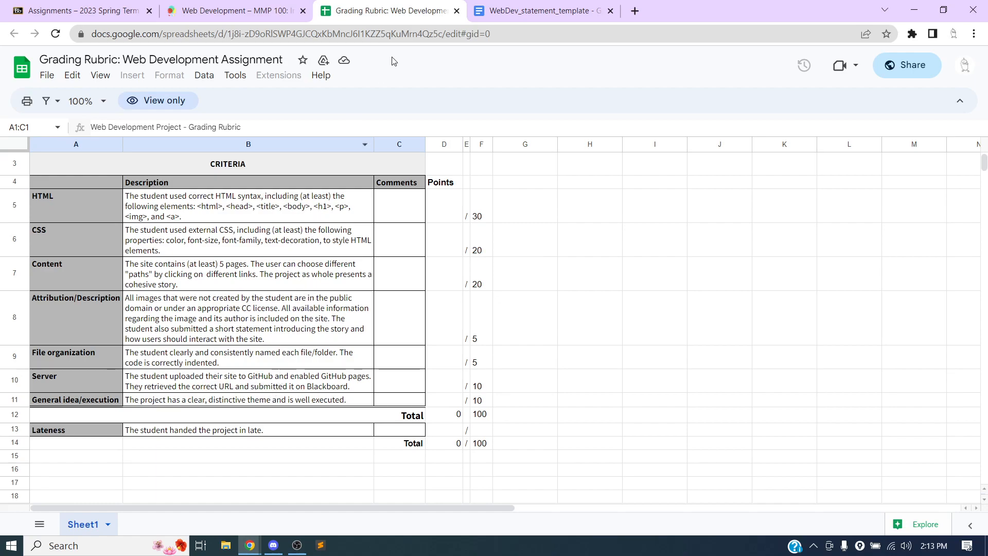
click(456, 11)
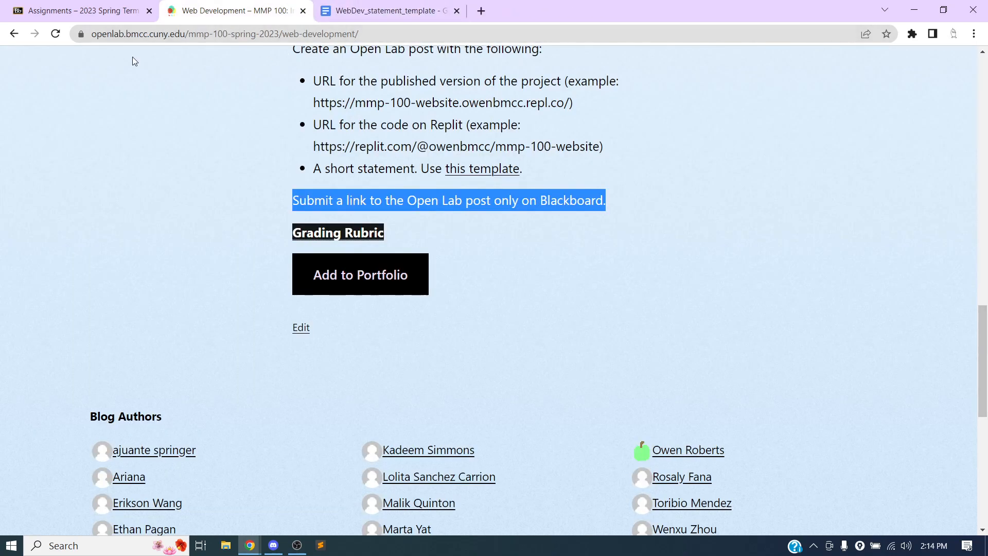
- Switch to the Blackboard Assignments page, dismiss its success notice, and return to the Web Development page
click(73, 11)
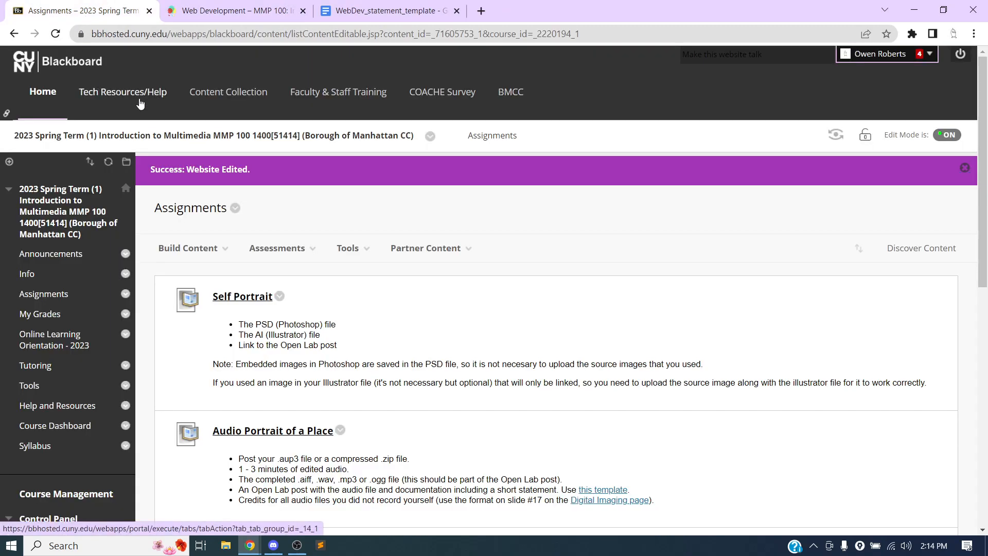
click(965, 168)
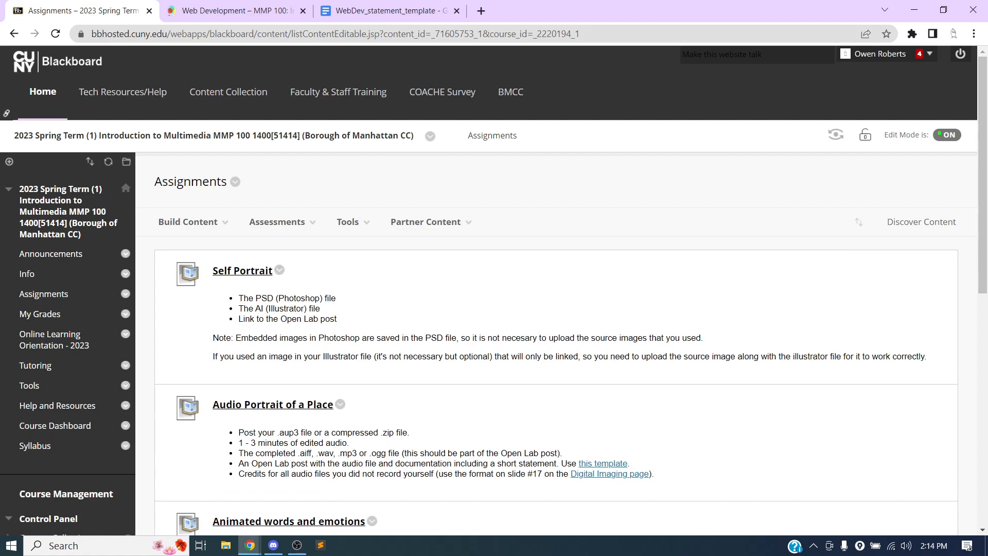
click(242, 14)
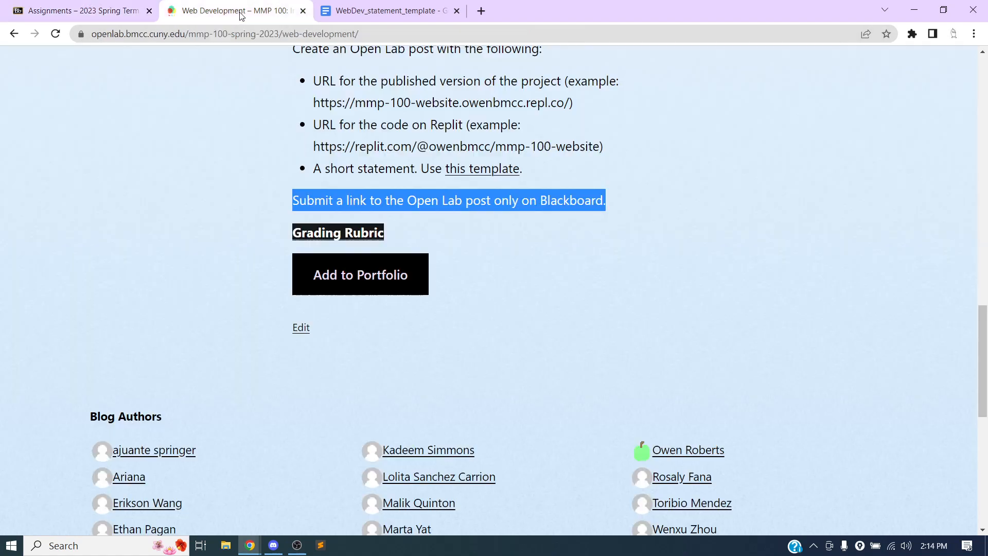
- Open Replit in a new browser tab and show the repls in the MMP 100 folder of My Repls
click(481, 10)
text(rep)
key(Return)
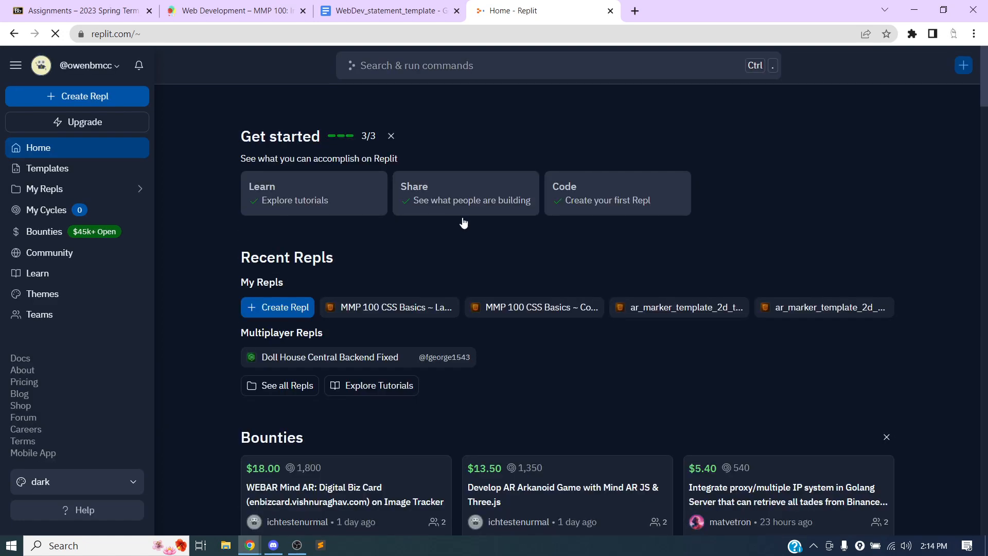
scroll(454, 255, down, 1)
scroll(459, 250, up, 3)
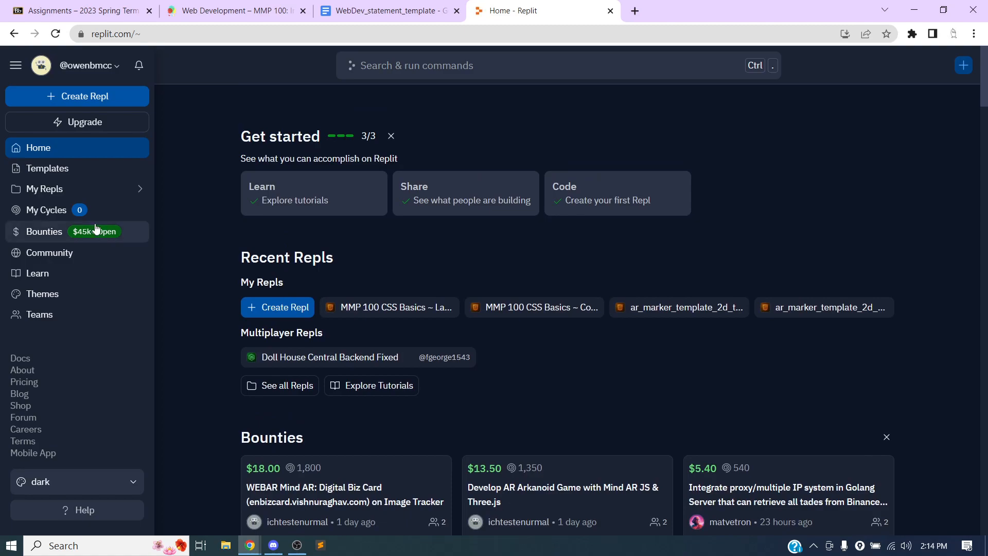
click(46, 192)
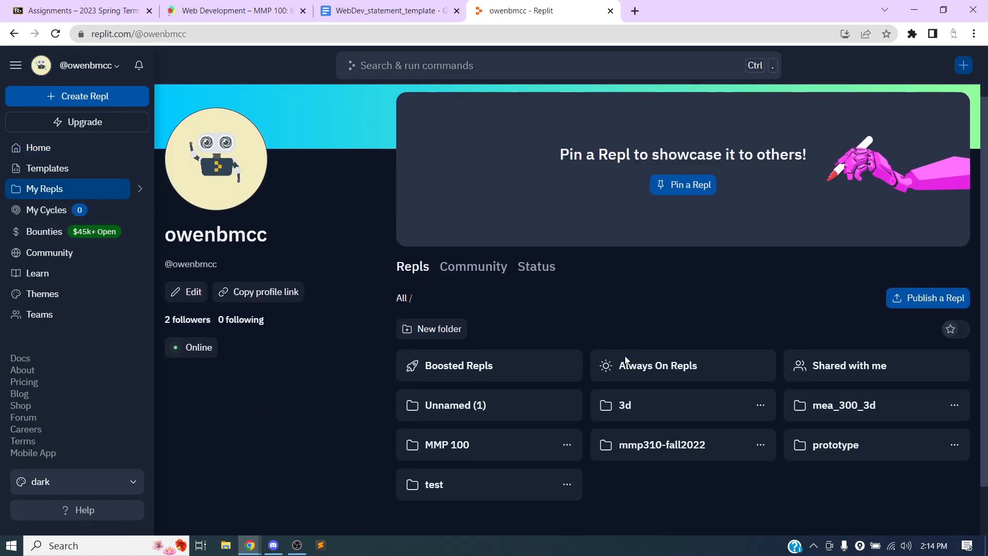
click(490, 445)
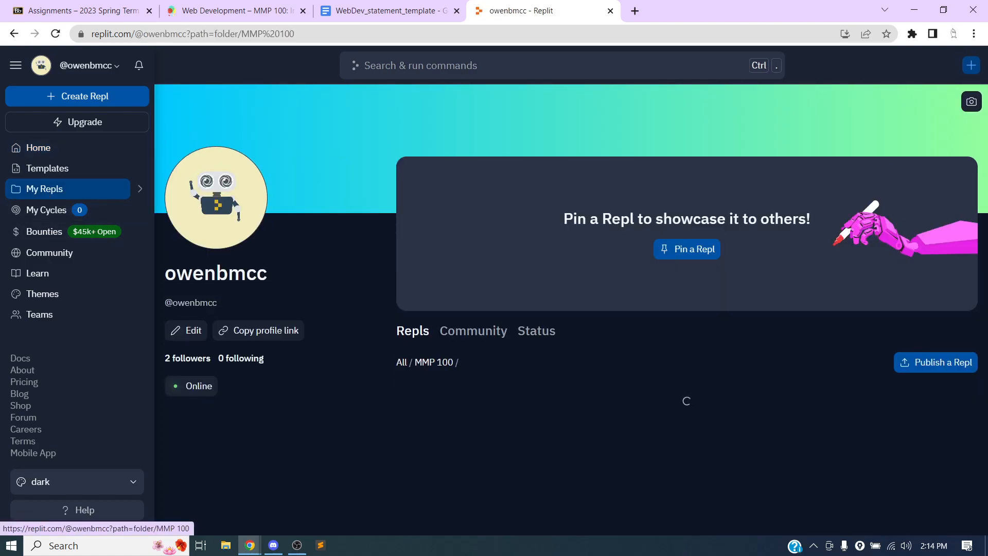
scroll(530, 373, down, 1)
scroll(536, 366, down, 1)
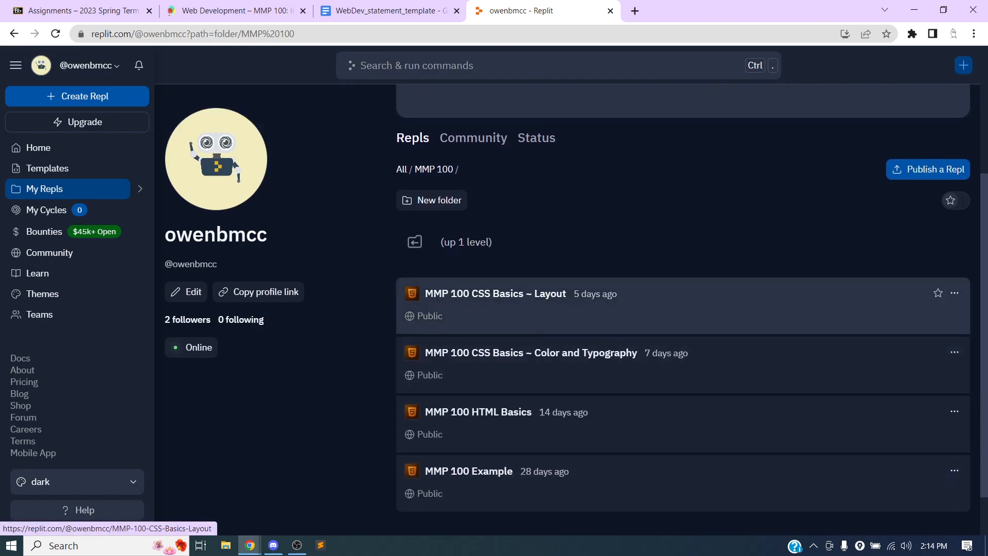
- Fork the MMP 100 CSS Basics ~ Layout repl under the name "MMP 100 Final Website"
click(955, 292)
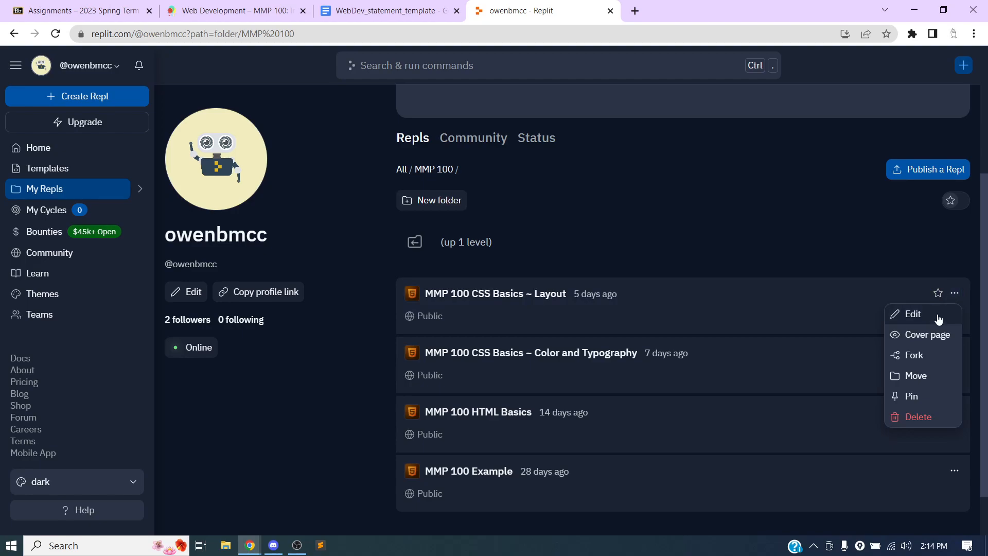
click(924, 353)
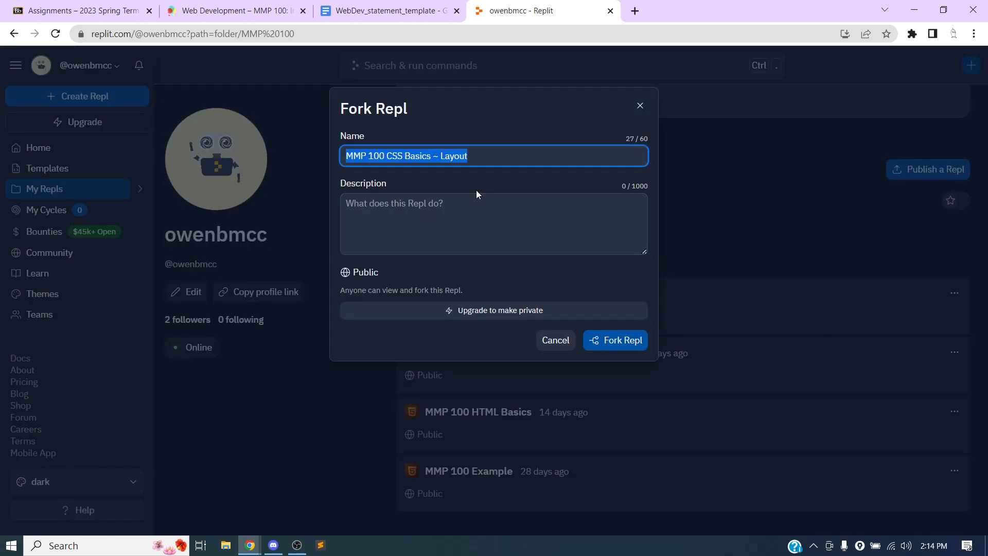
text(MMP 1)
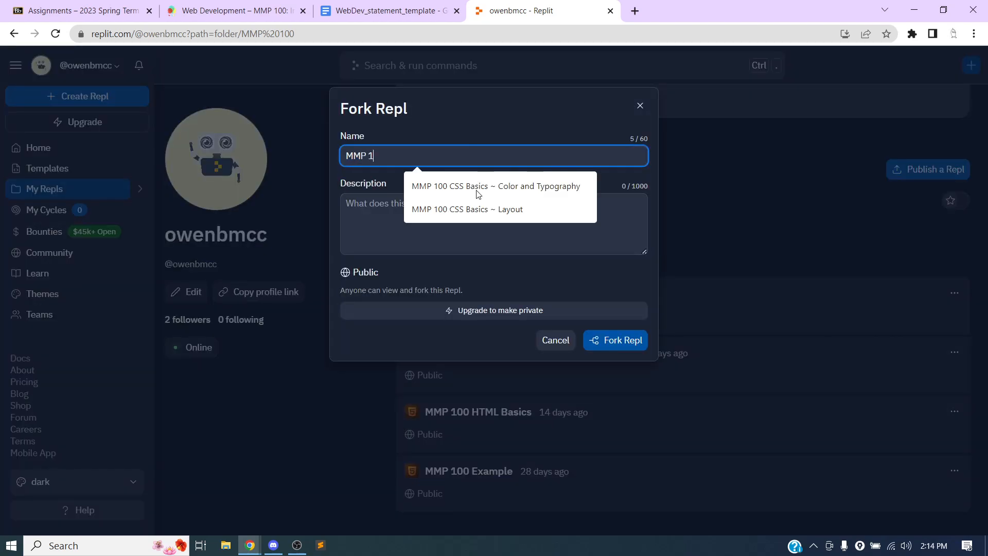
text(00 Final Website)
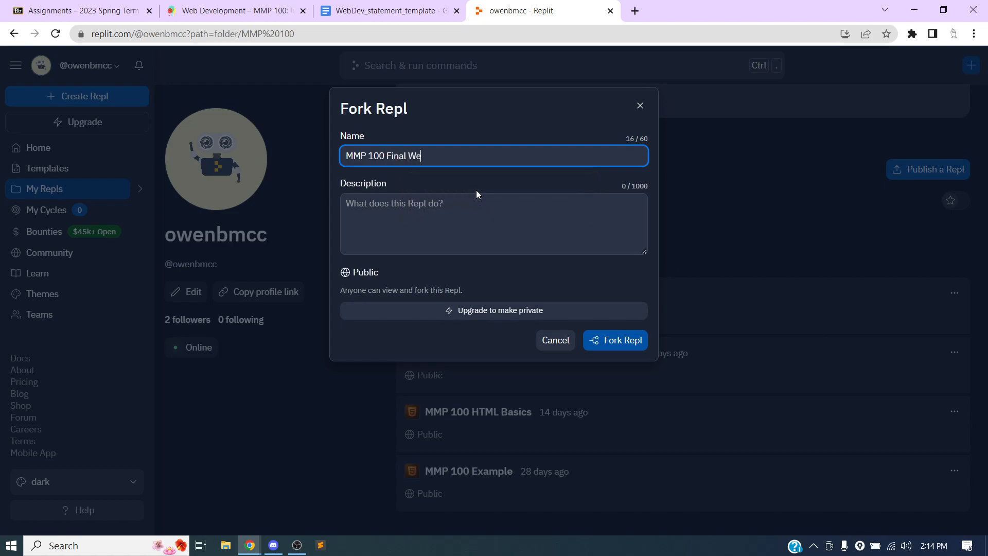
key(Return)
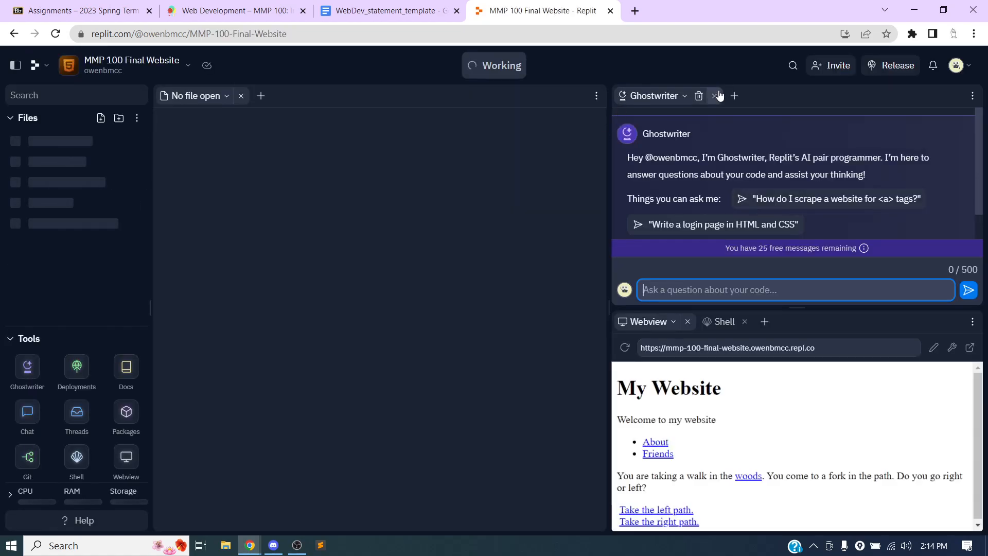
- Enlarge the website preview by closing Ghostwriter and widening the Webview pane, and open the site in its own browser tab with its address highlighted
click(719, 95)
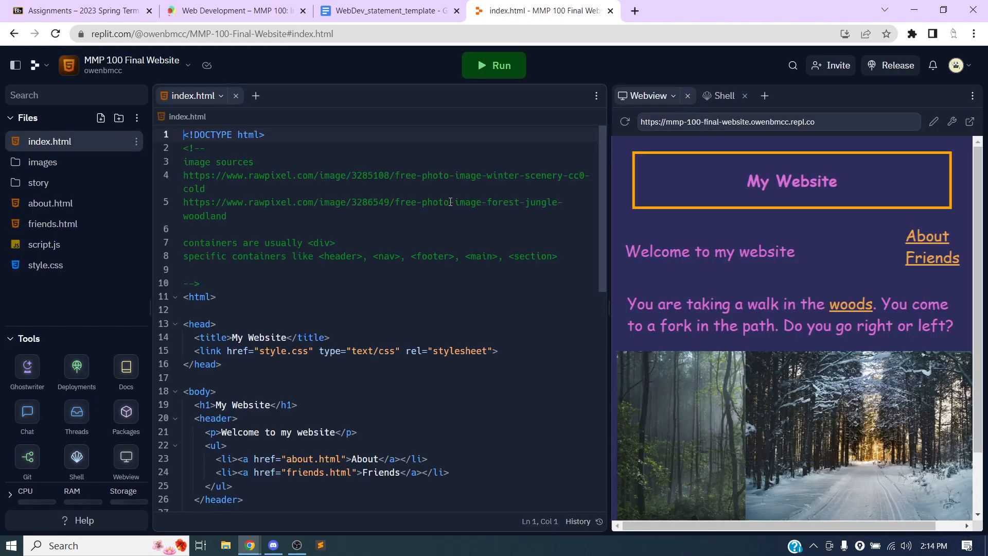
drag(609, 201, 525, 187)
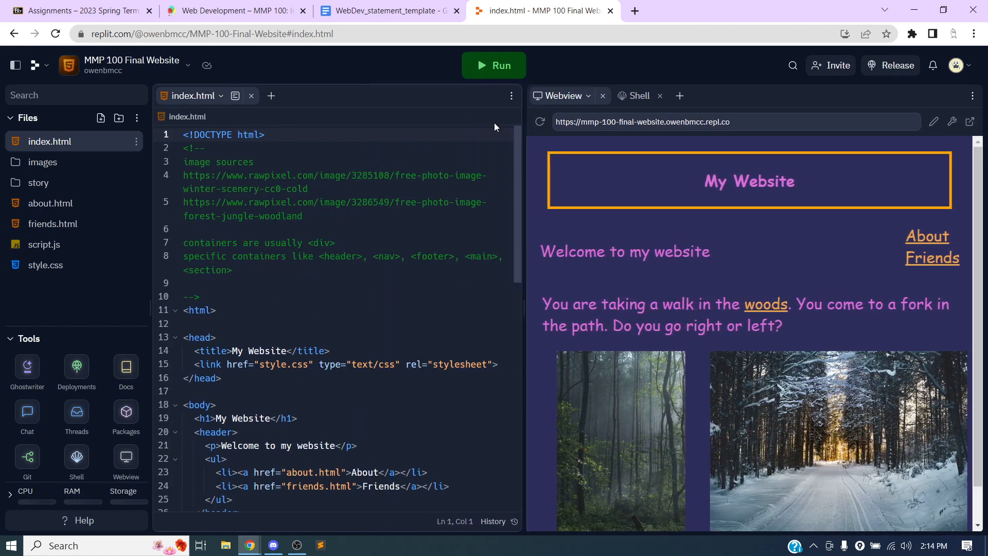
click(971, 123)
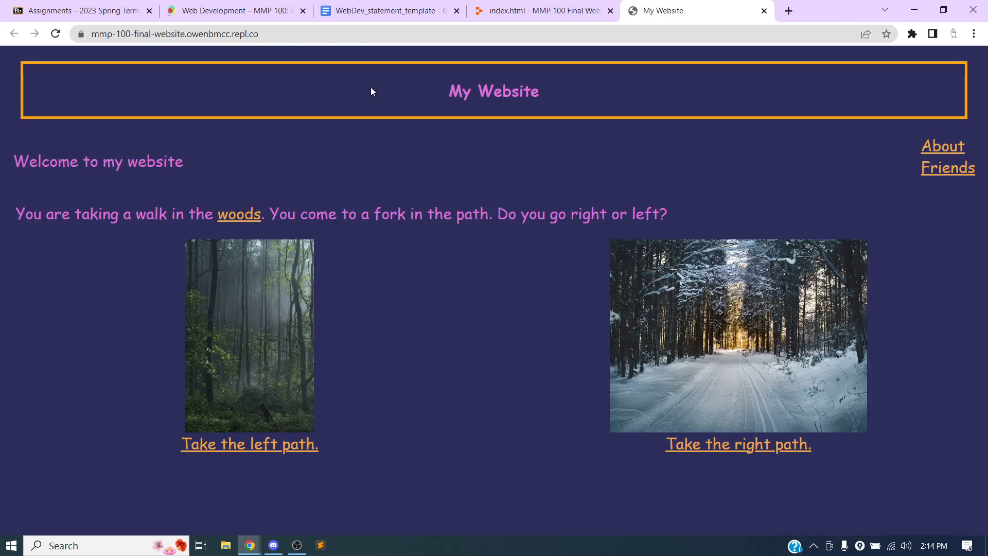
click(109, 35)
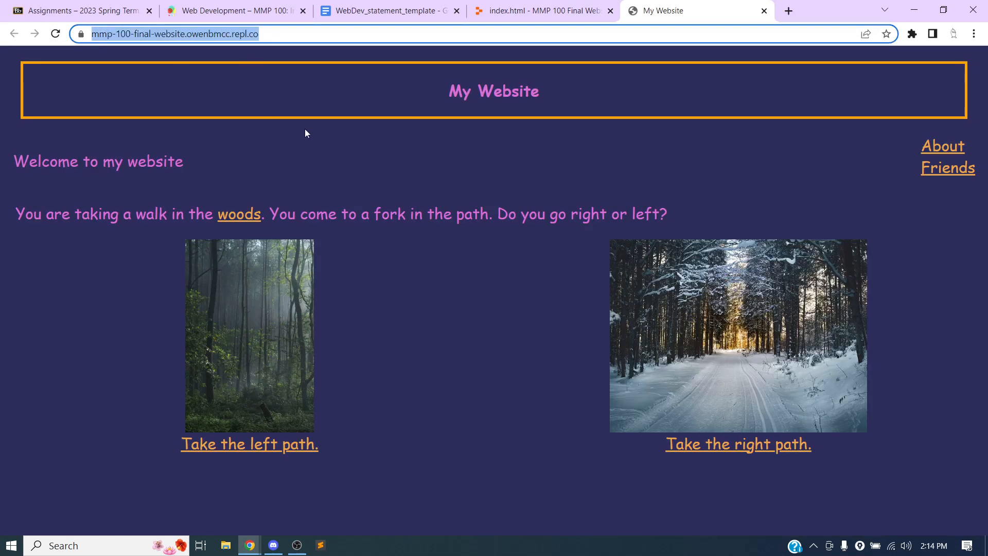
- Test the published site's left path, right path, About, Friends and Home links, ending on the home page
click(291, 446)
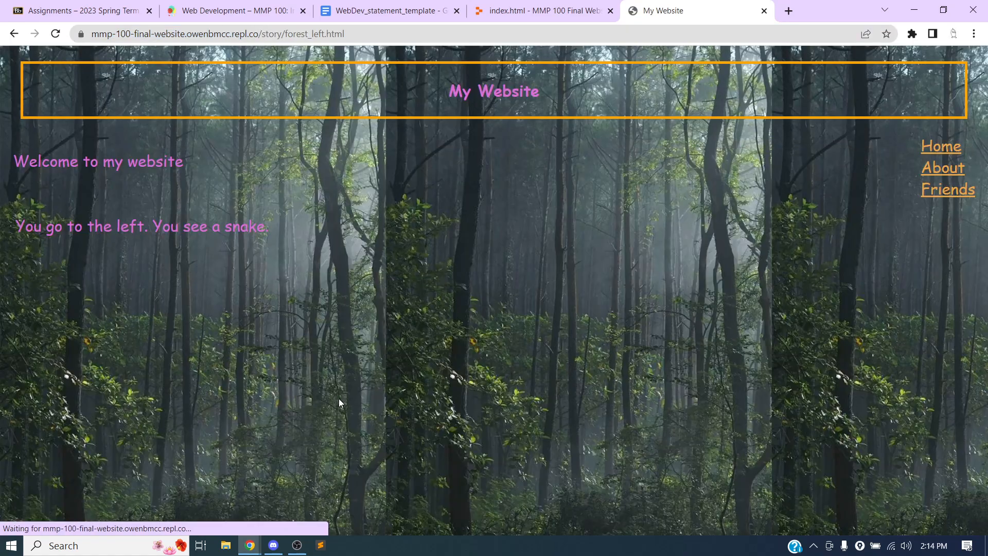
click(939, 150)
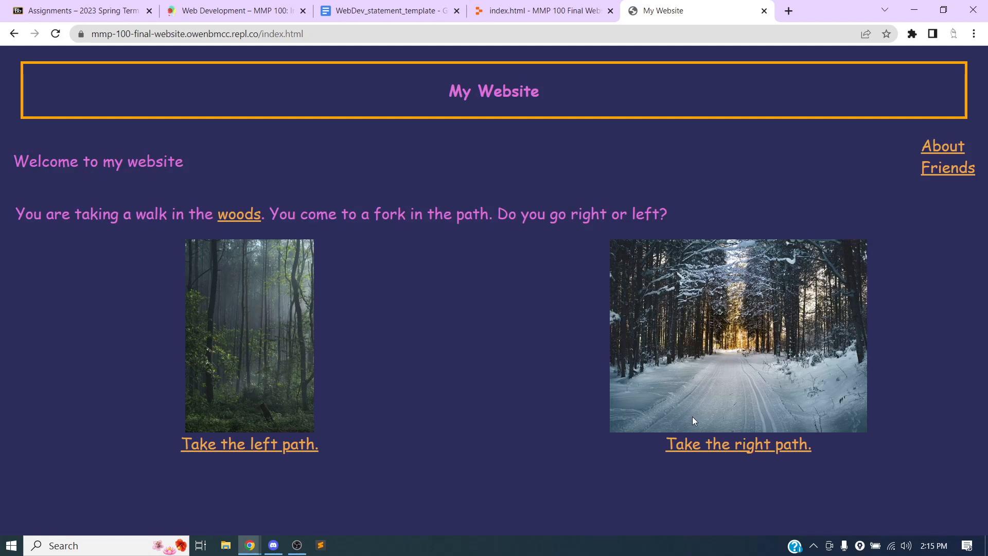
click(711, 446)
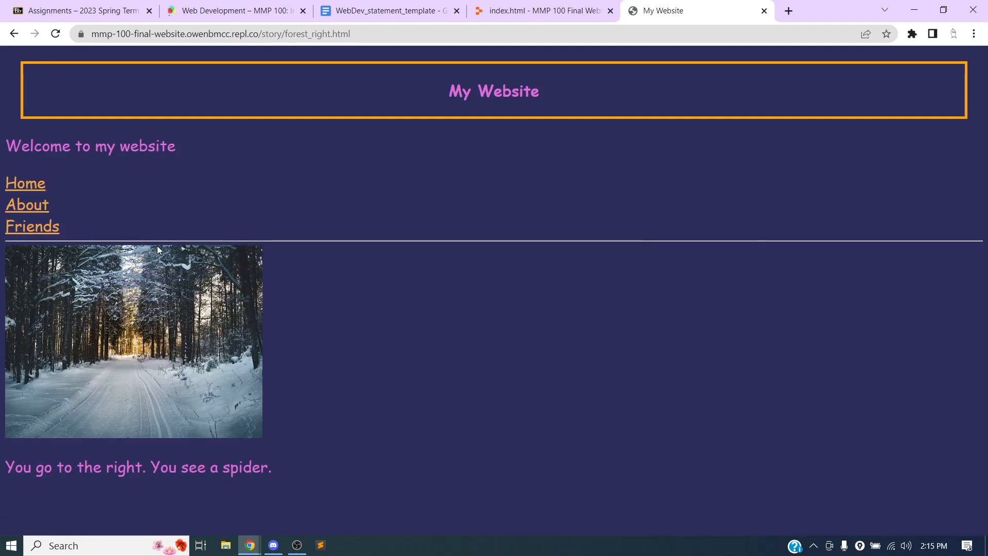
click(35, 184)
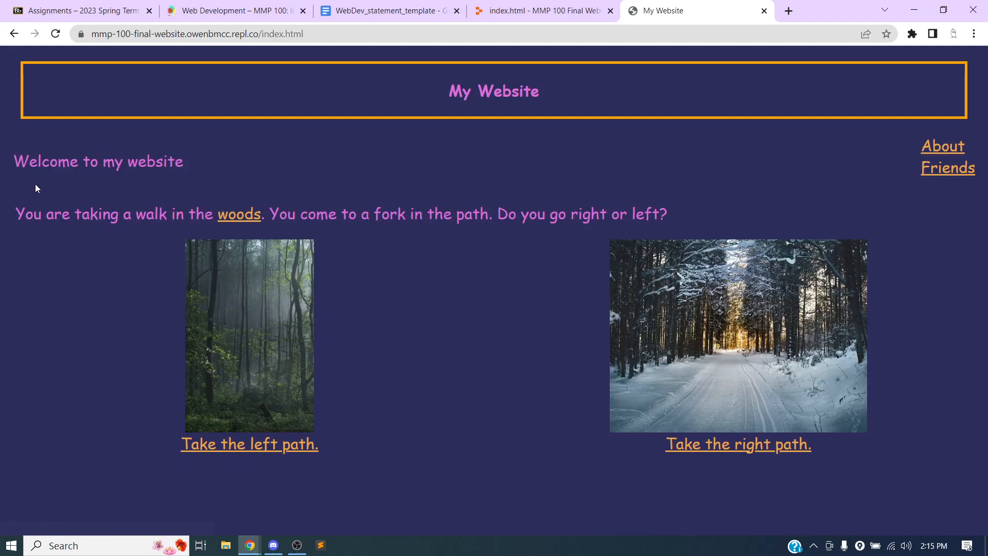
click(946, 149)
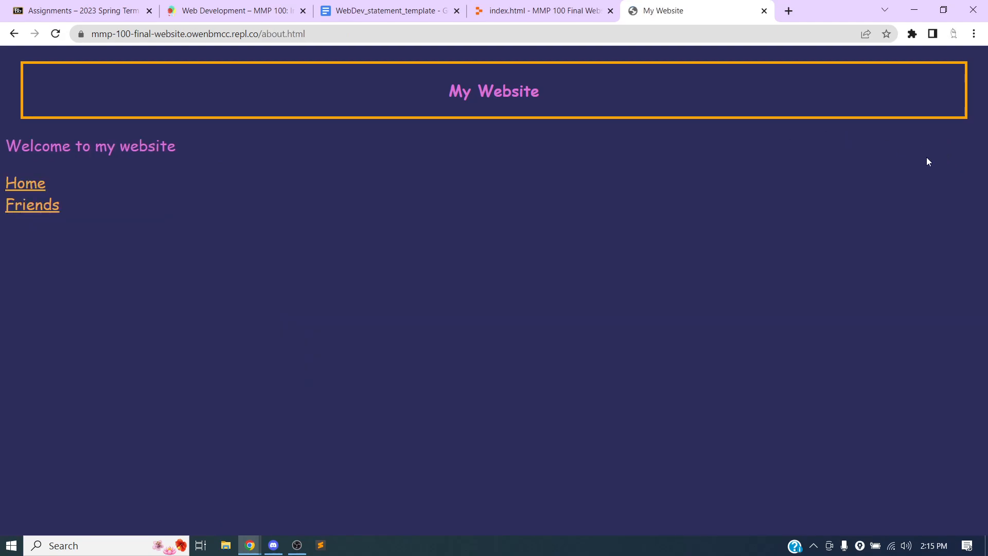
click(20, 206)
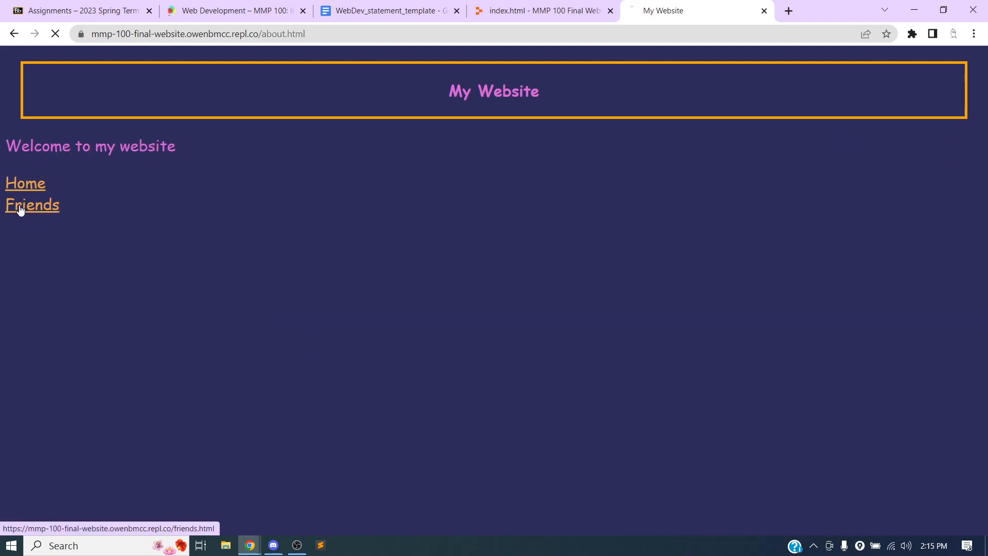
click(24, 187)
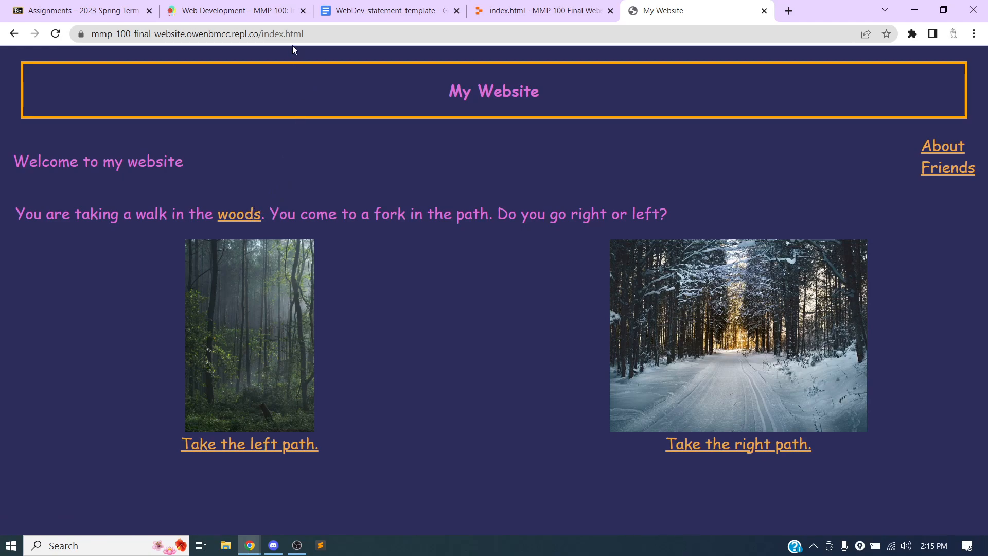
- Compare the published website's address with the Replit editor's address, highlighting each one
click(280, 35)
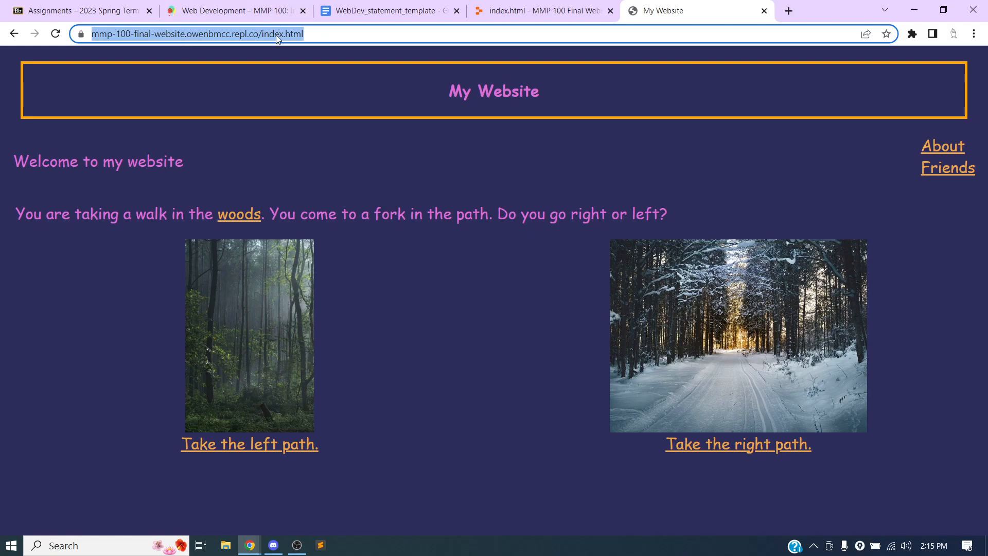
click(572, 10)
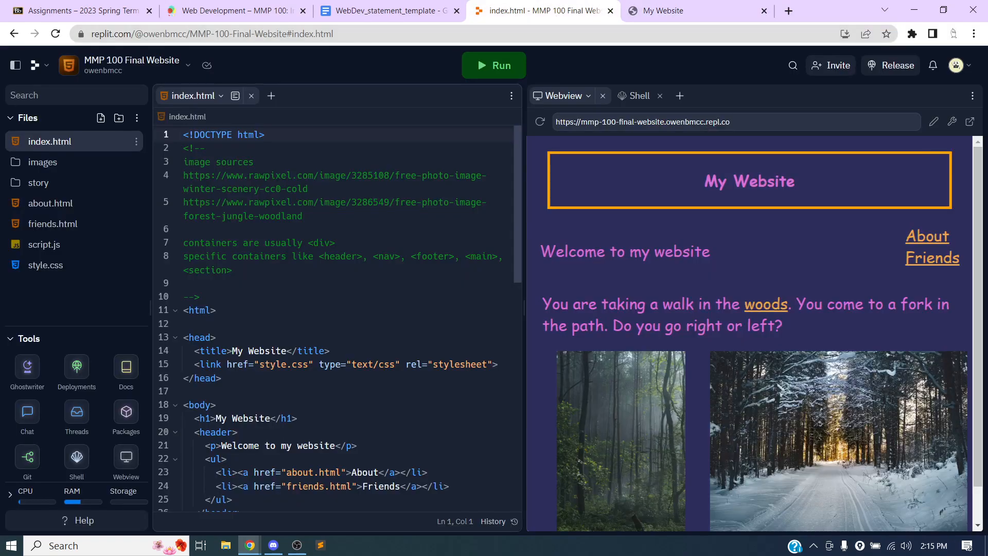
click(256, 35)
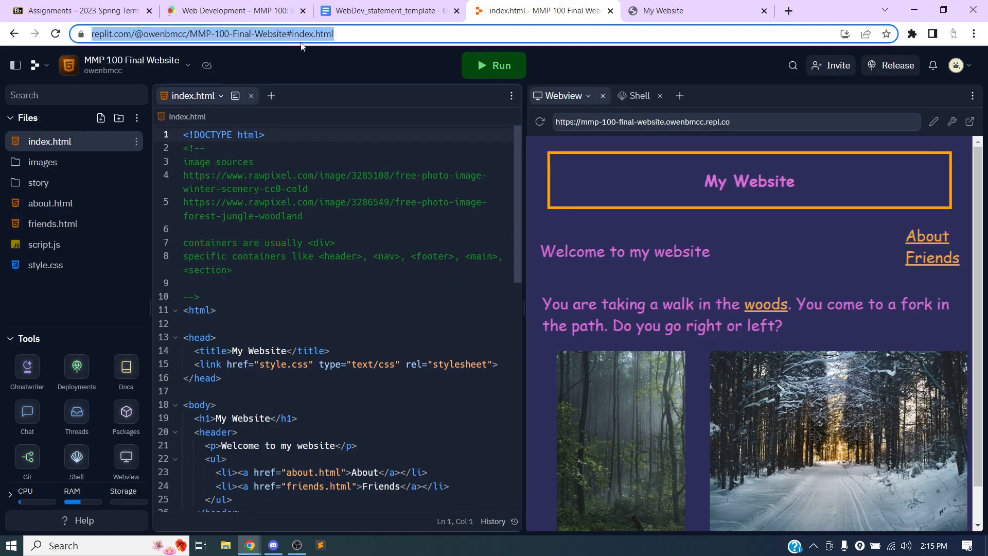
click(665, 11)
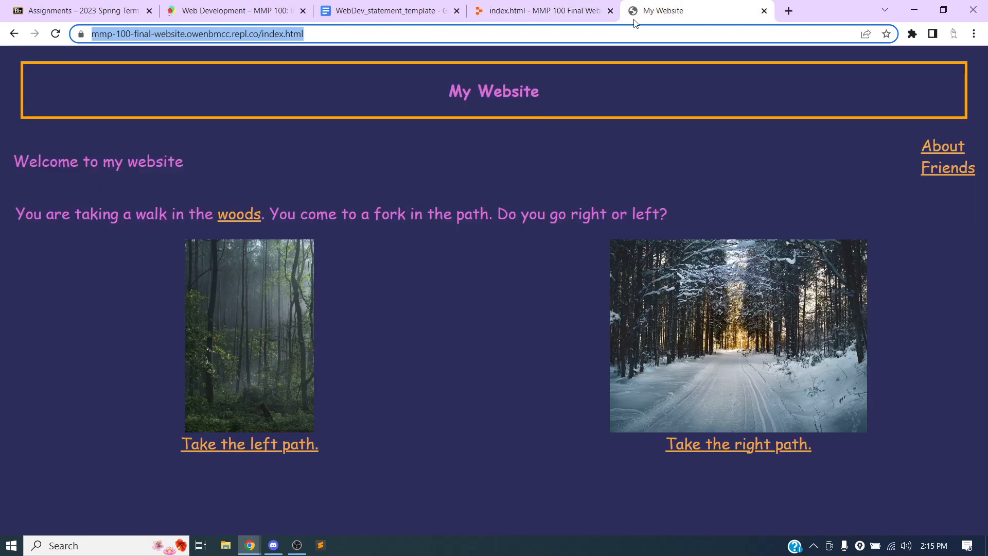
click(495, 12)
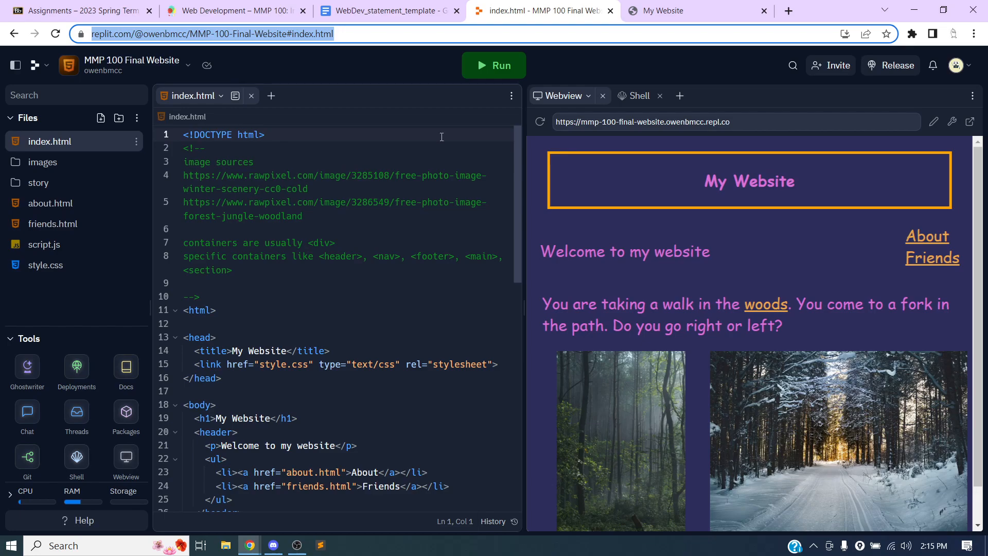
click(625, 12)
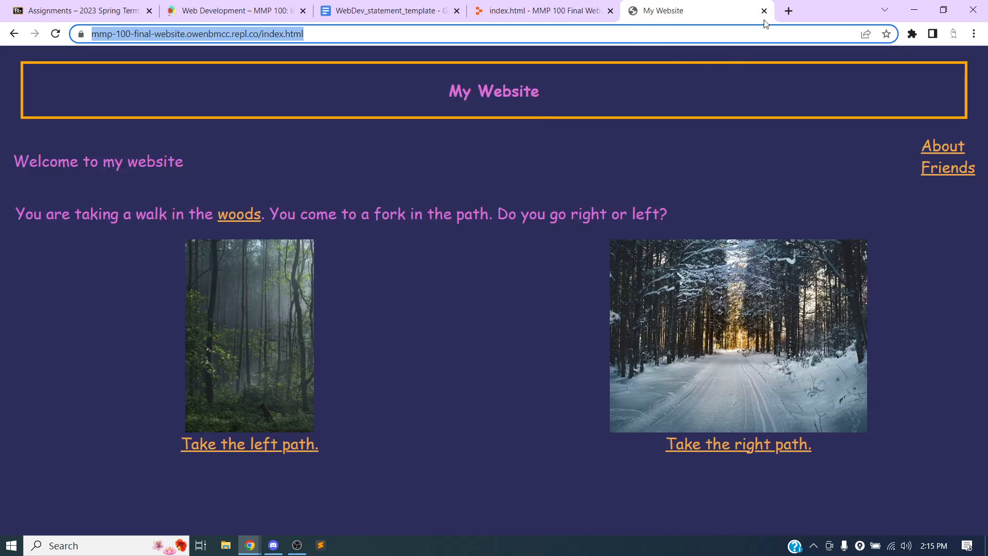
- Open the MMP 100 OpenLab course site in a new browser tab and start a new post
click(789, 11)
text(openlab.bmcc.cuny.edu/mea-300-spring-2023/)
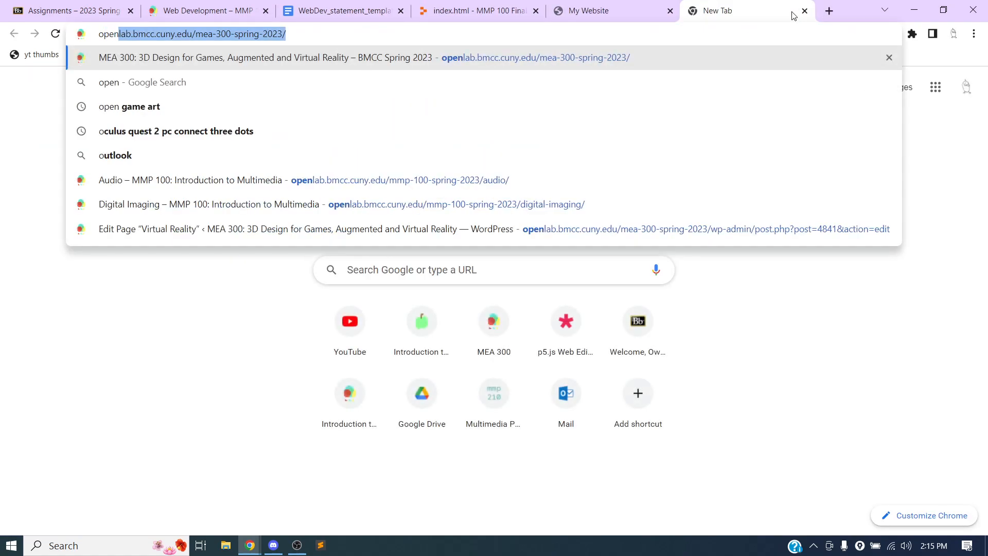
key(Return)
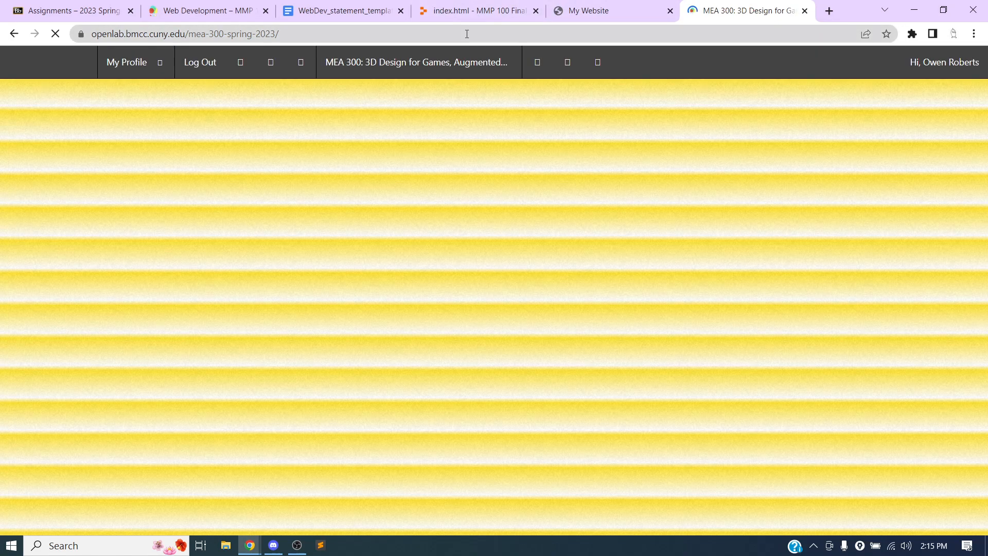
click(466, 34)
text(openlab)
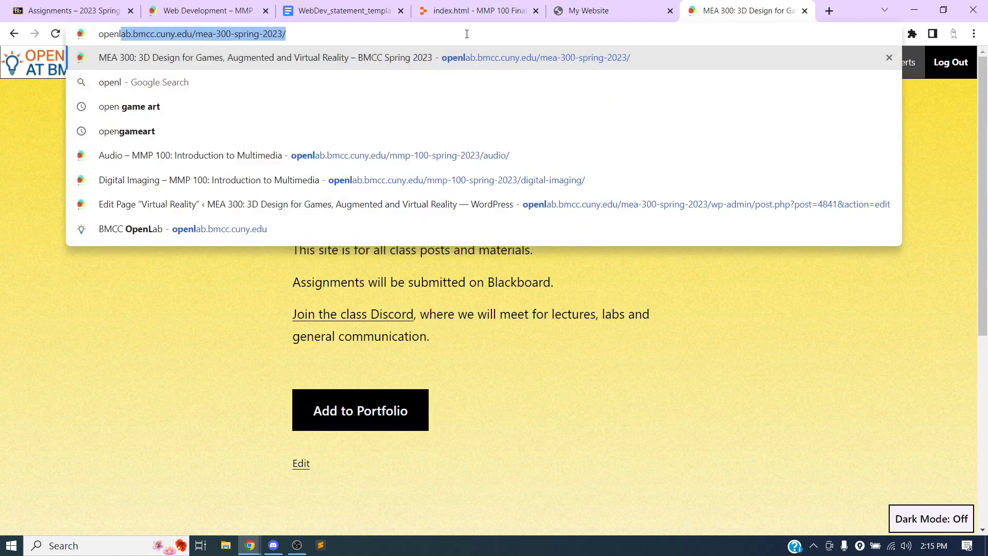
key(Down)
key(Down)
key(Down)
key(Down)
key(Down)
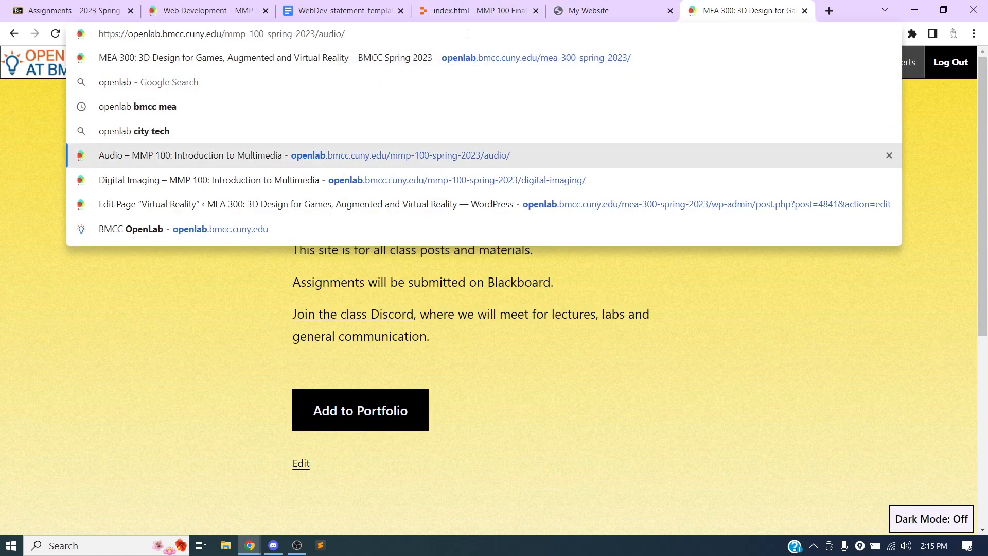
key(Return)
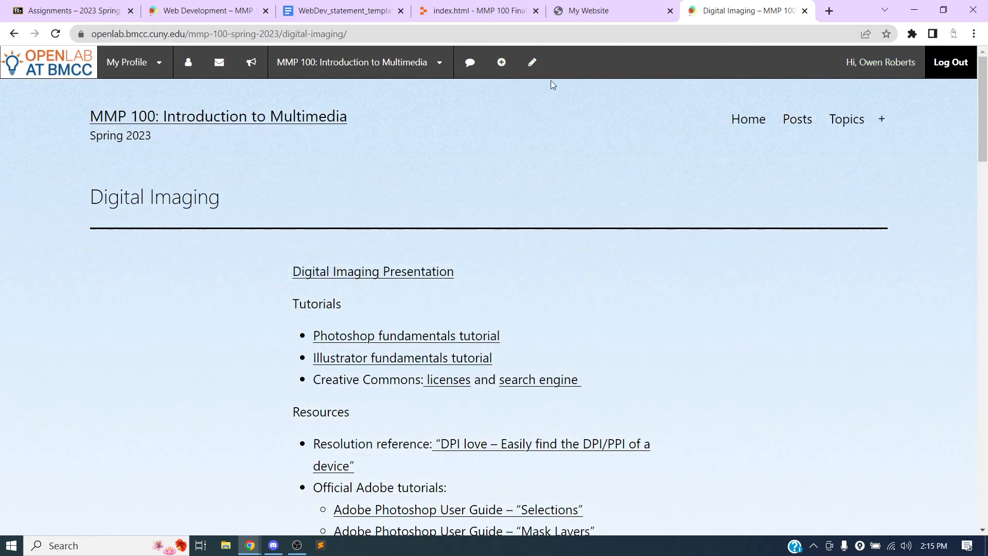
click(499, 65)
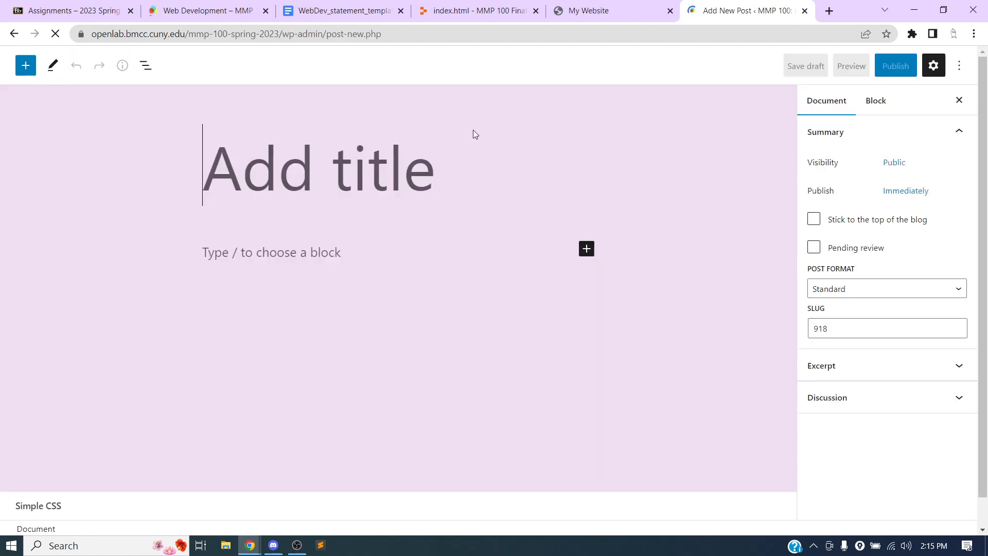
- Copy the WebDev_statement_template text from the Title line through the end of the Description, leaving out the heading
click(372, 15)
drag(550, 258, 281, 159)
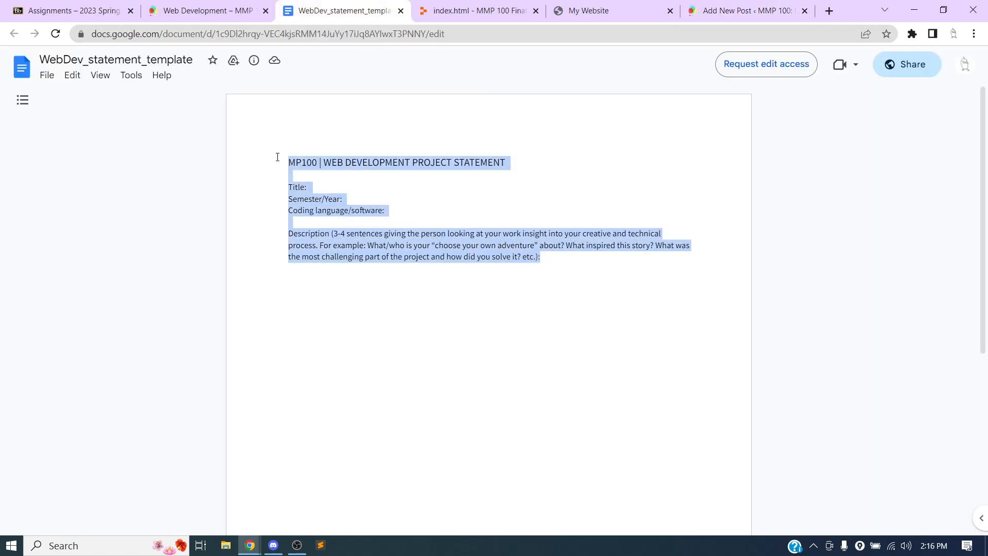
click(296, 164)
double_click(305, 165)
drag(282, 168, 275, 190)
key(ctrl+c)
click(391, 198)
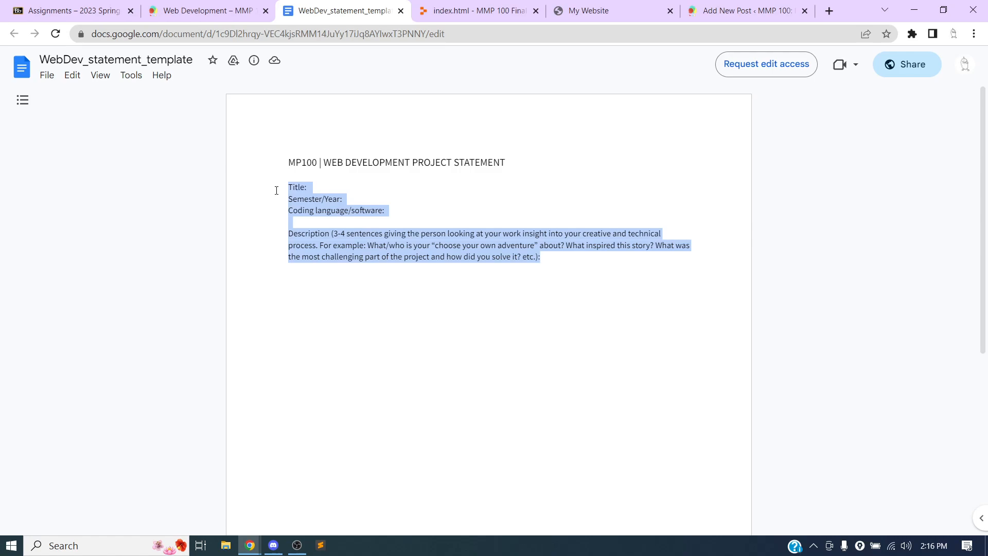
- Title the new OpenLab post "My Website" and paste the copied statement template into its body
click(726, 14)
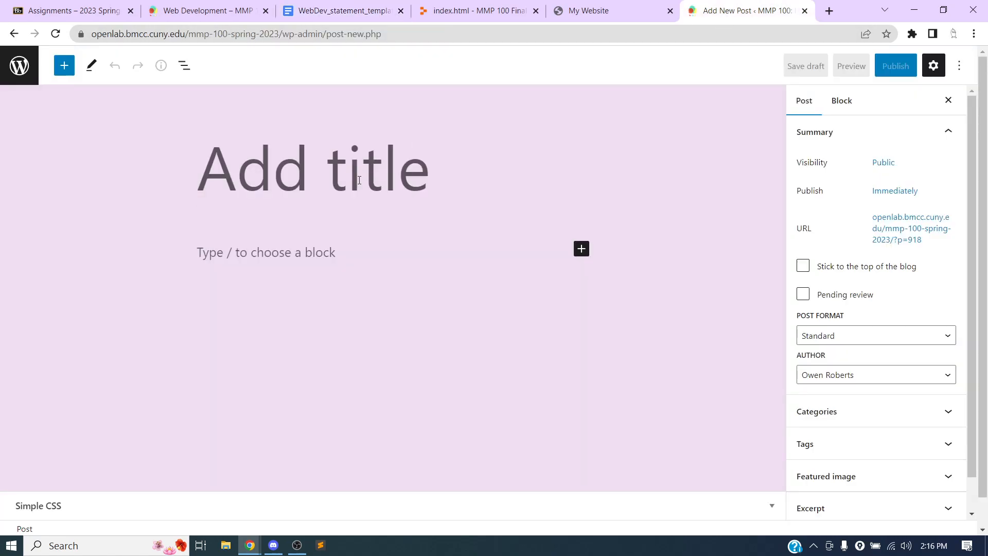
text(My Website)
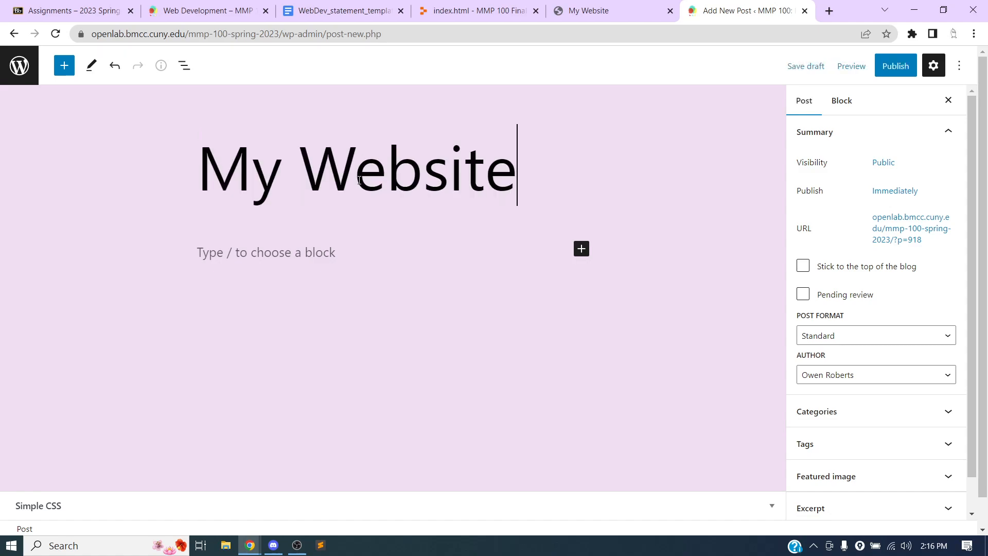
key(Return)
key(ctrl+v)
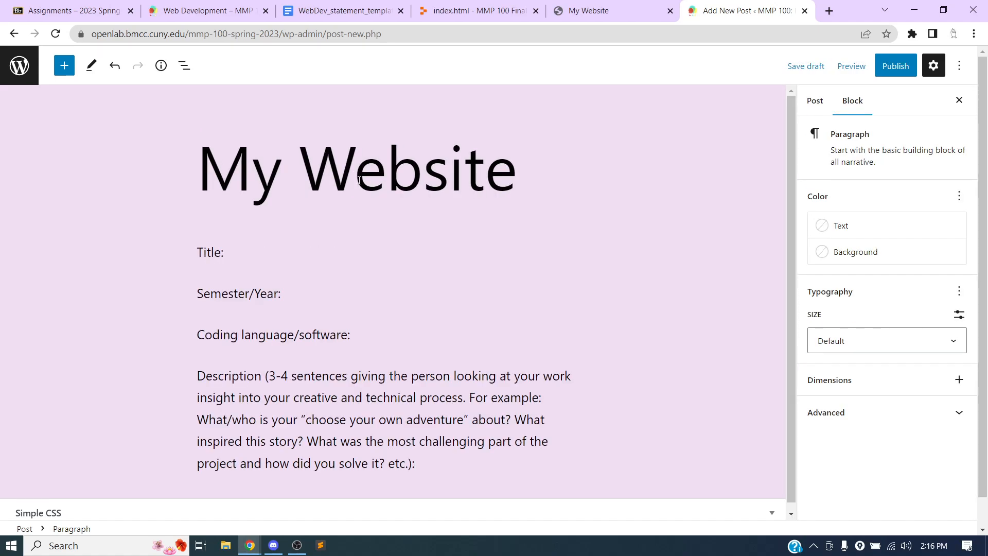
- Complete the Title line of the post's statement with "Choose Your Own Adventure Website"
click(260, 251)
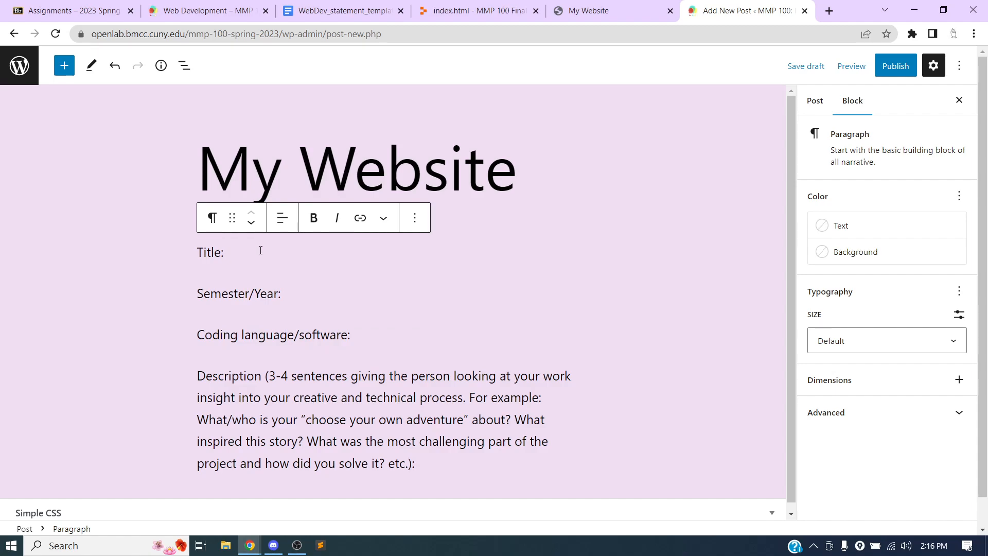
text(Choose Your Own Ade)
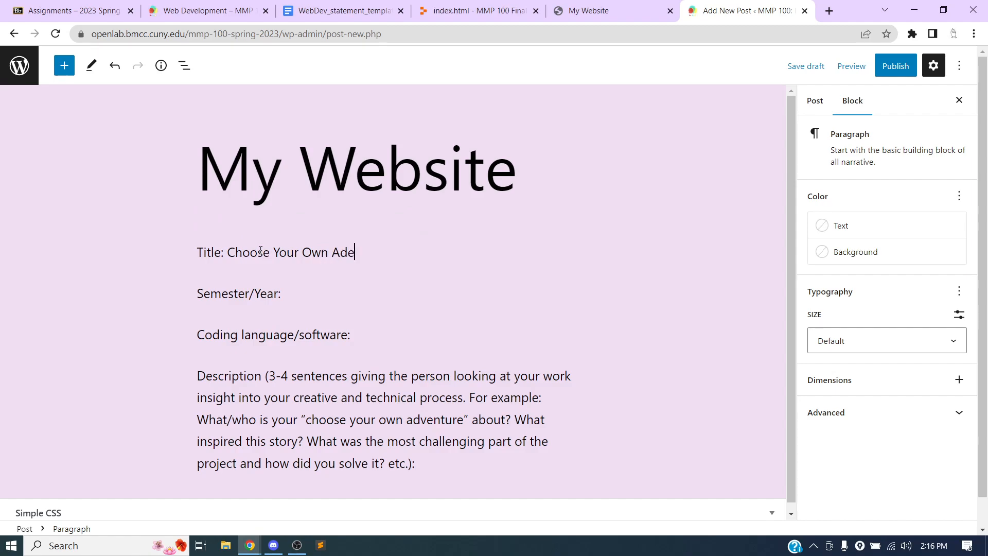
text(enr)
key(BackSpace)
text(ture Website)
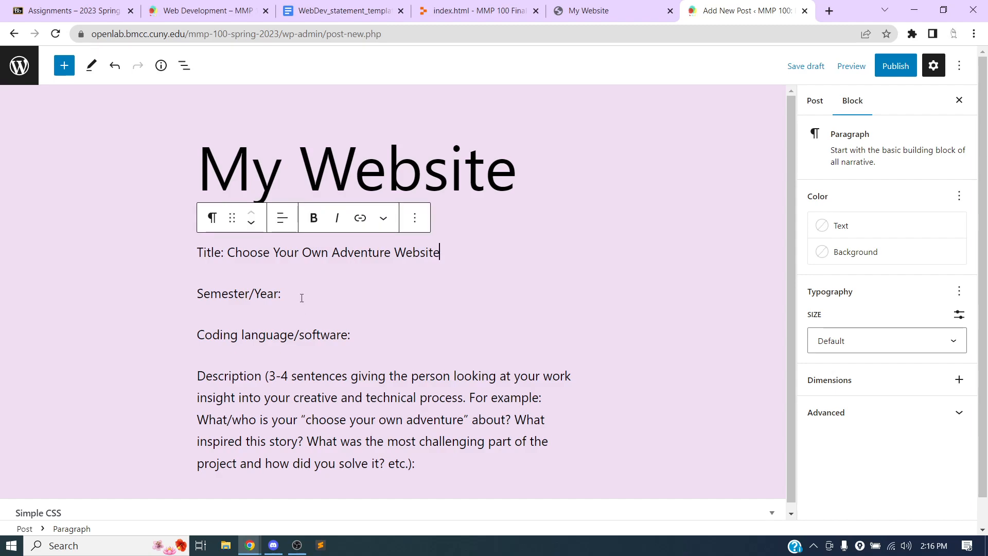
- Fill in the Semester/Year line with "Spring 2023" and the Coding language/software line with "HTML and CSS with Replit"
click(299, 293)
text(Spring 2023)
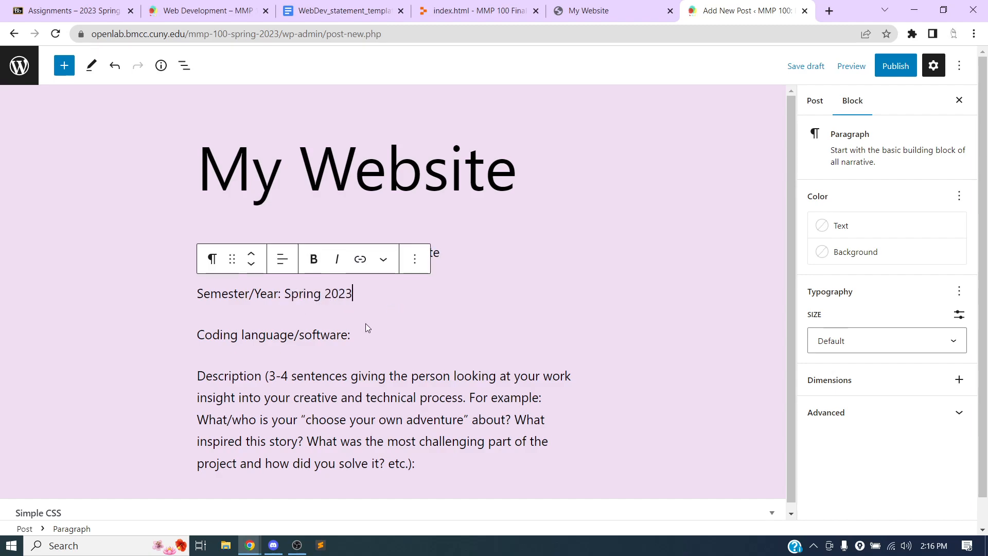
click(380, 338)
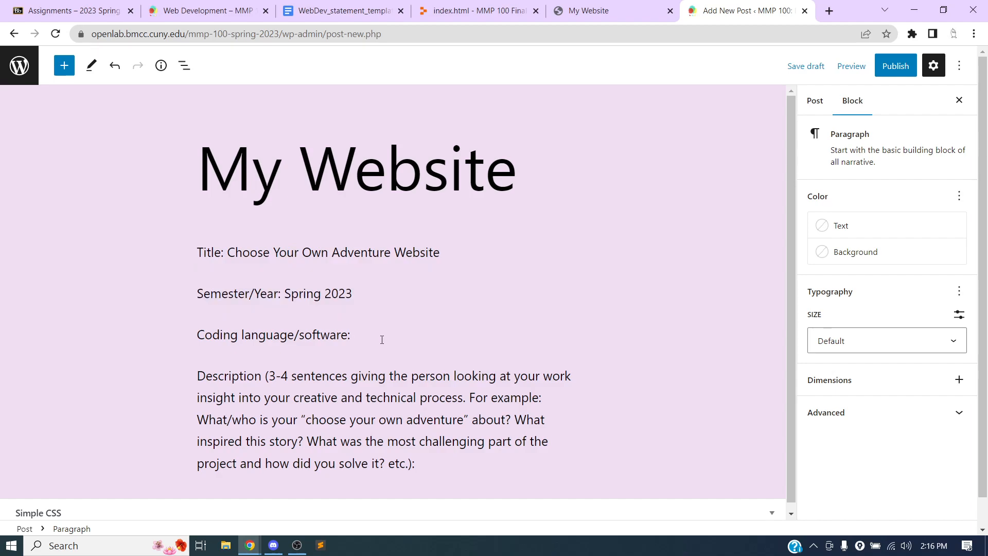
text(HTML and CSS with )
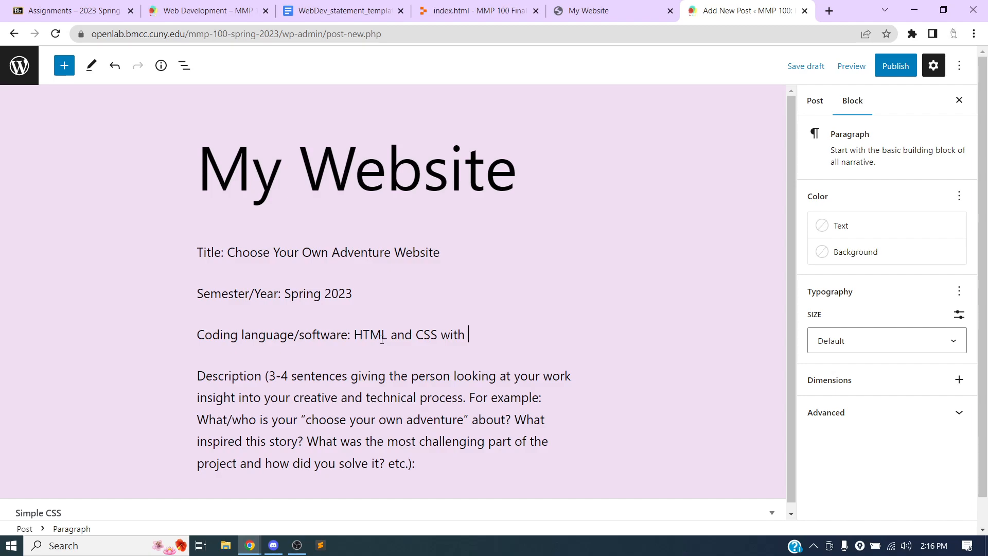
text(Replit)
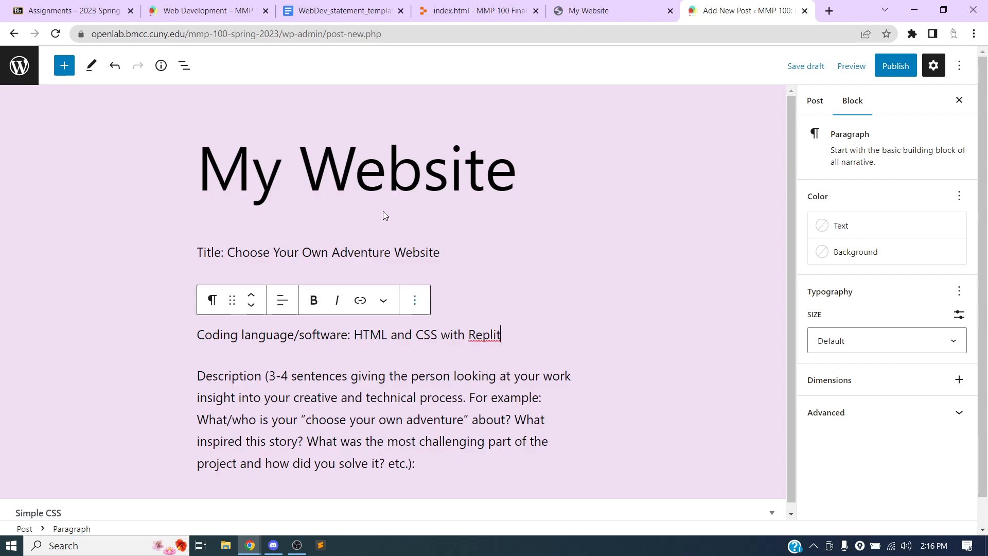
- Replace the whole Description prompt paragraph with "My website is a choose your own adventure story set in the woods."
scroll(459, 224, down, 2)
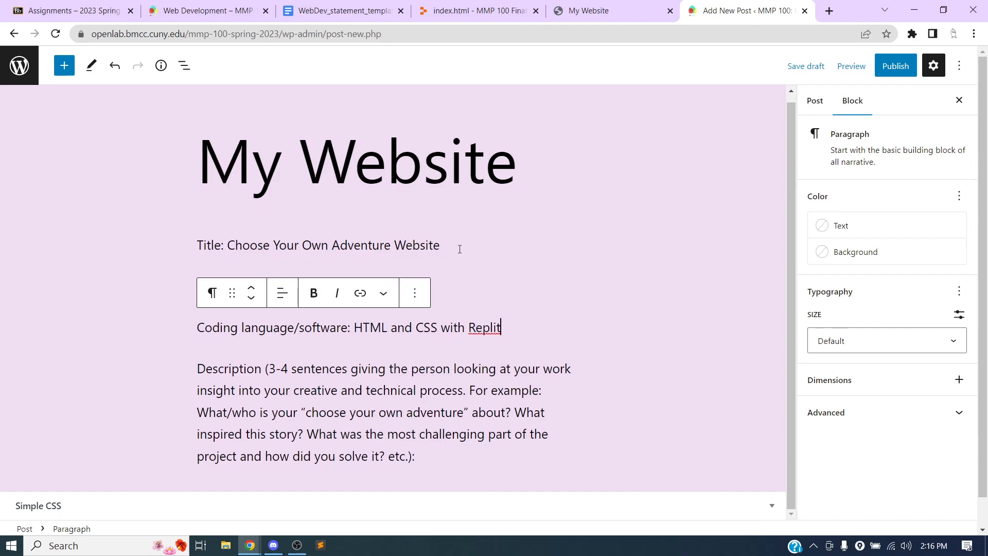
drag(416, 456, 194, 363)
text(S om)
key(BackSpace)
key(BackSpace)
key(BackSpace)
key(BackSpace)
text(My websit)
key(BackSpace)
key(BackSpace)
key(BackSpace)
key(BackSpace)
text(ebsite is a choose your own adventure story set in the woods.)
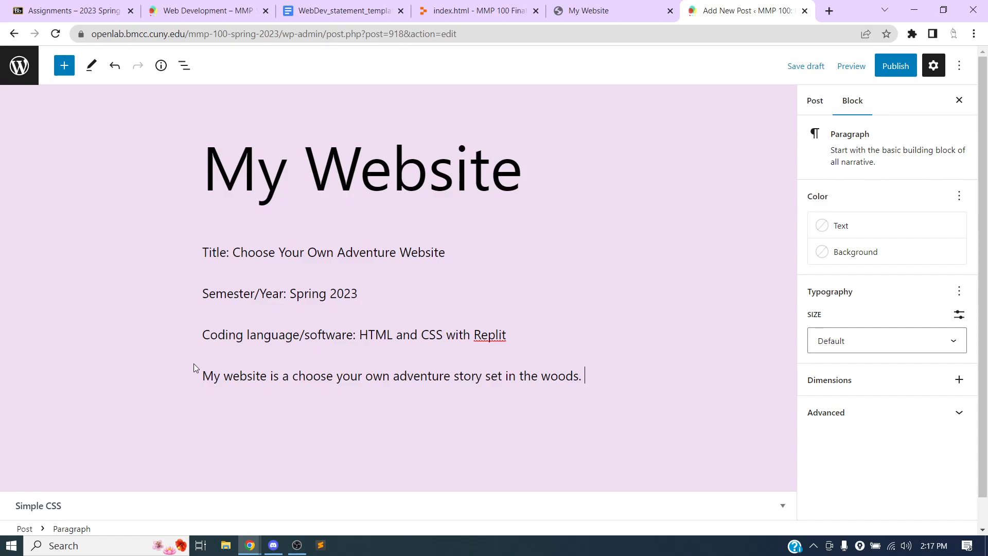
- Add to the description: "I used HTML for the basic pages with CSS styling and hyperlinks to connect each page, and images to illustrate the settings."
text(I used HTML for the)
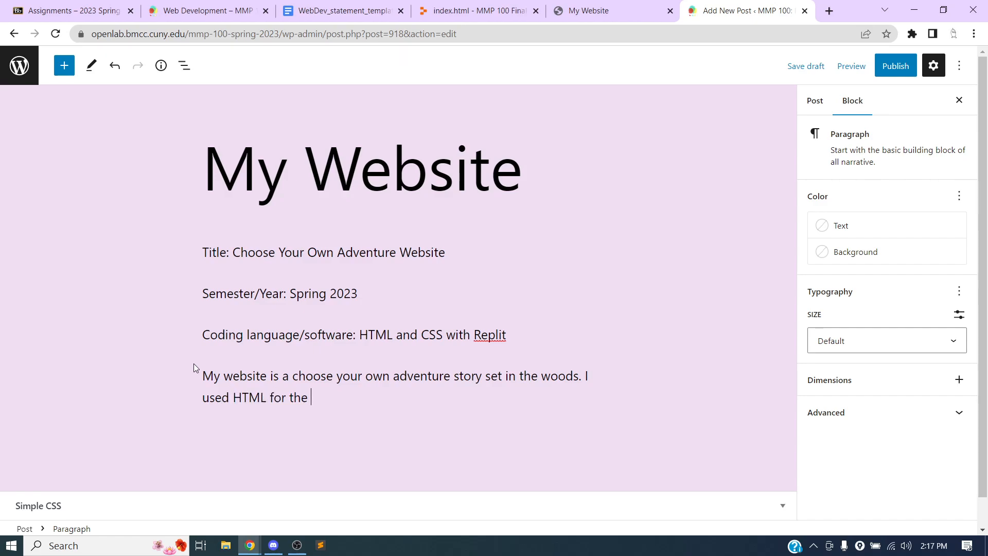
text( basic p)
key(BackSpace)
text(basic pages with CSS st)
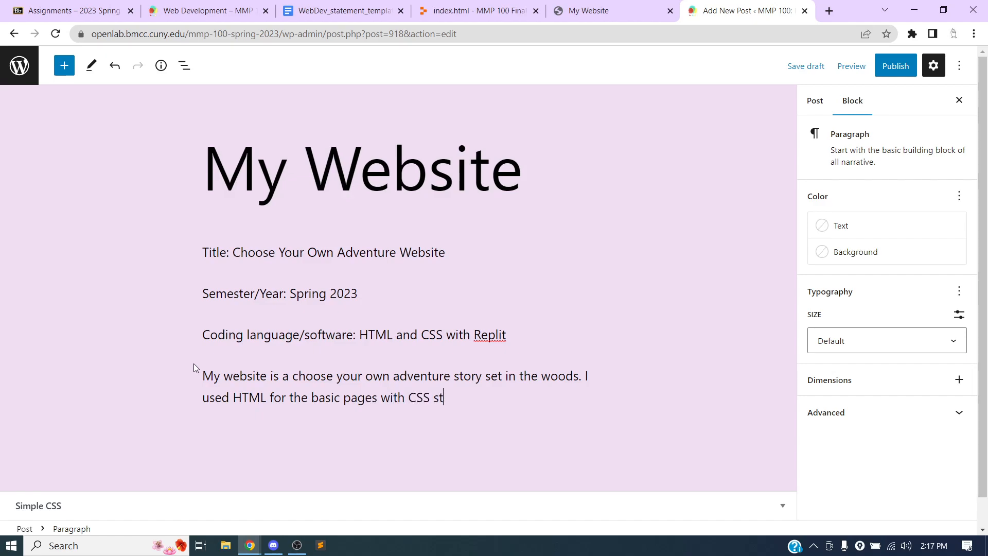
text(yling and )
text(hyperlin)
text(ks to connect e)
text(ach page, a)
text(nd images to illus)
text(trate the )
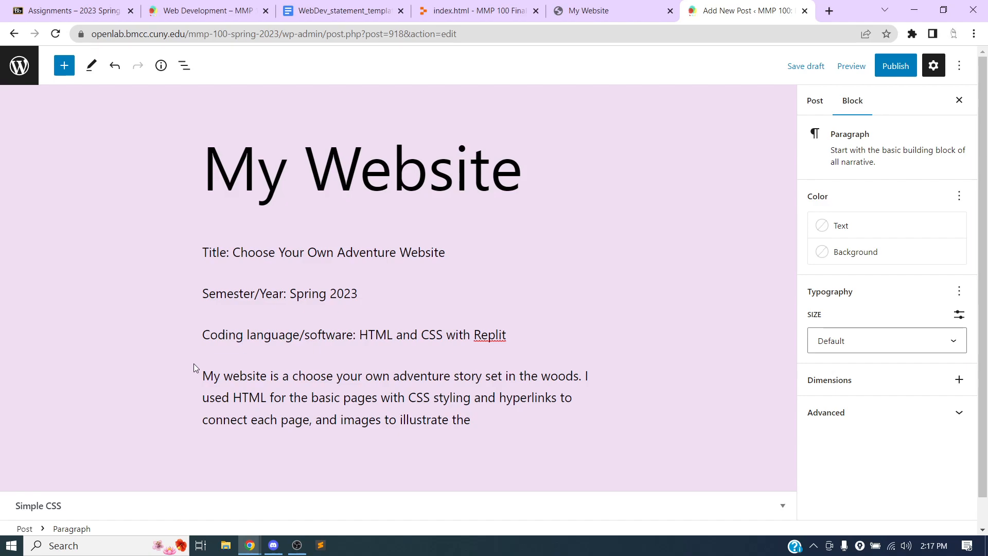
text(settings.)
- Add a new paragraph reading "Live site link:" followed by the published website's address copied from its browser tab
key(Return)
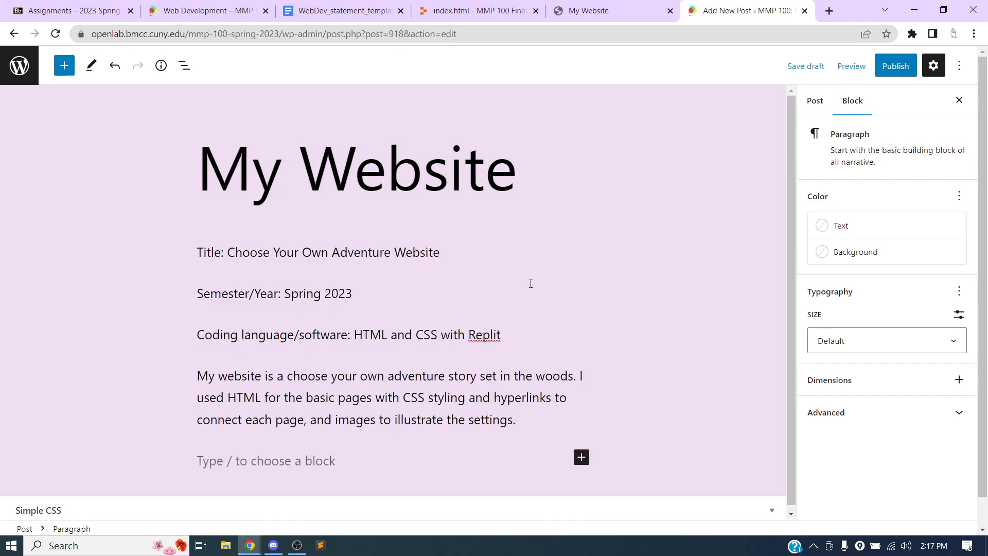
scroll(466, 374, down, 1)
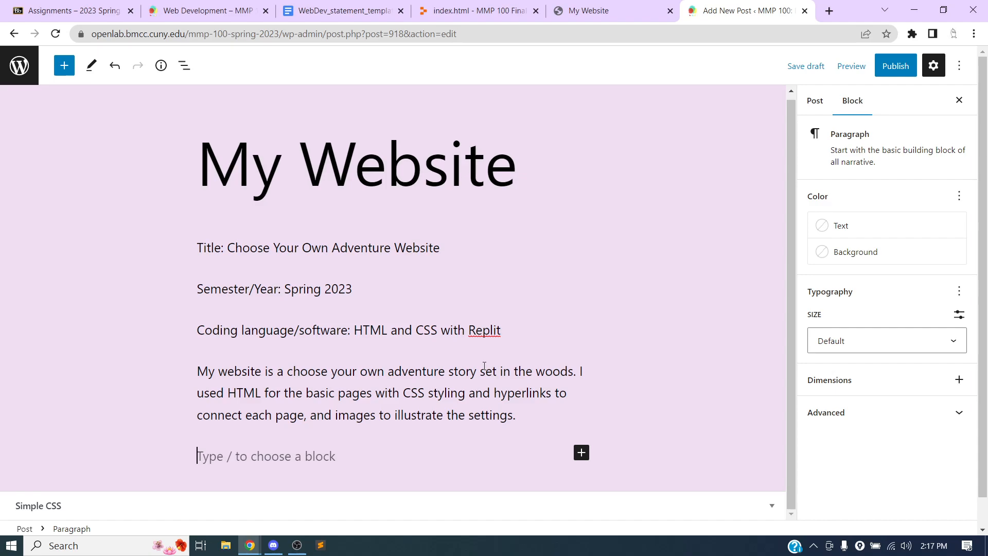
text(Live site s)
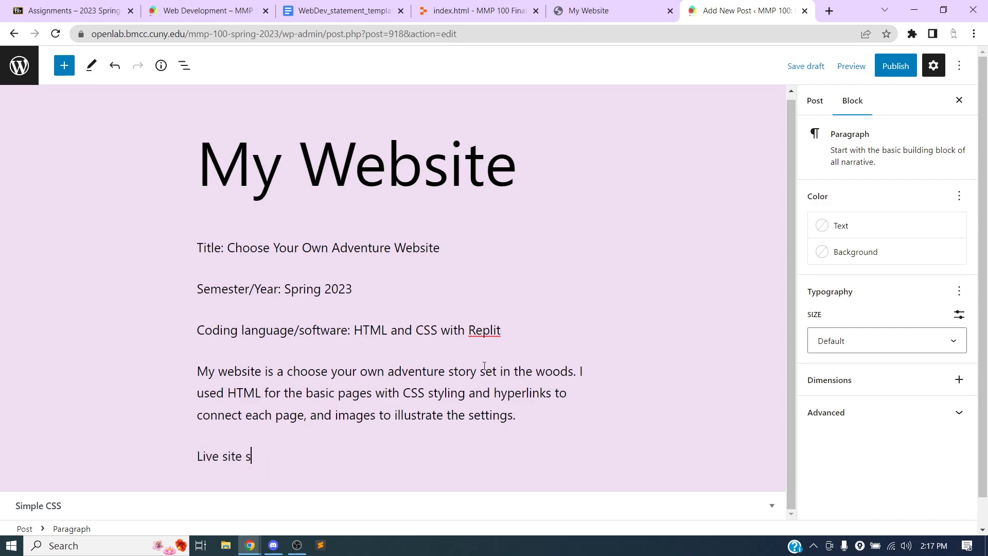
key(BackSpace)
text(link:)
click(570, 17)
double_click(551, 32)
click(551, 32)
key(ctrl+c)
click(731, 10)
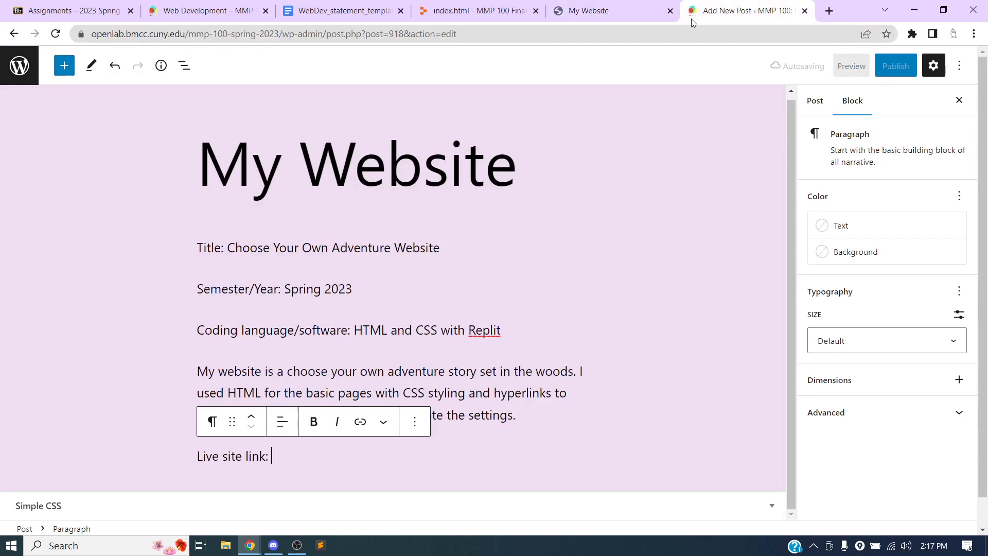
key(ctrl+v)
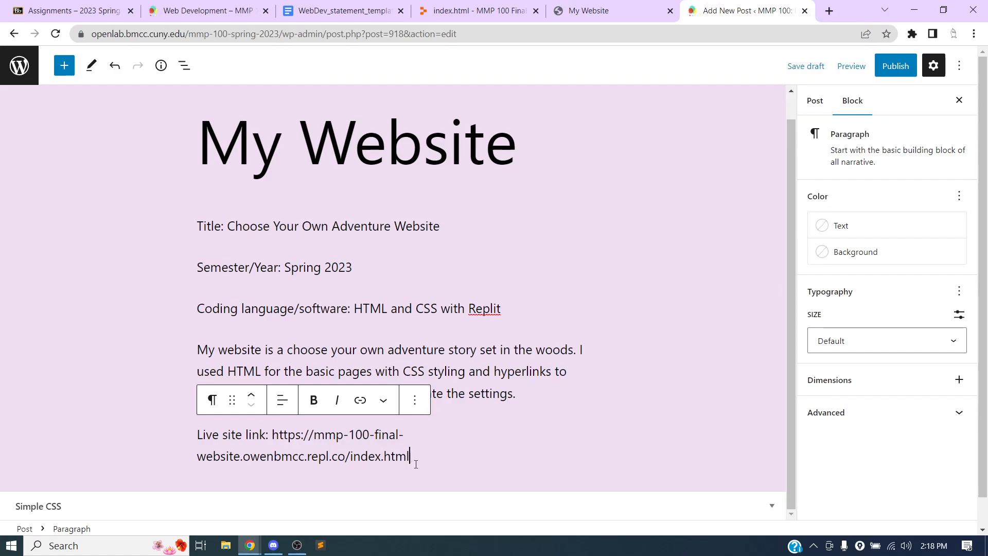
- Trim "index.html" from the end of the live site link so the address ends at the slash
key(BackSpace)
key(BackSpace)
key(BackSpace)
key(BackSpace)
key(BackSpace)
key(BackSpace)
key(BackSpace)
key(BackSpace)
key(BackSpace)
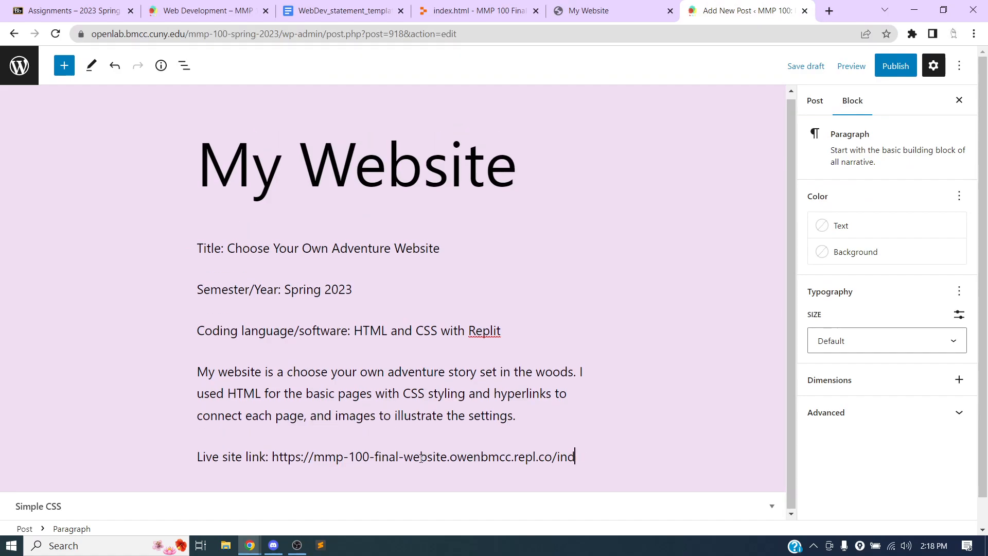
- Add a new paragraph reading "Code link:" followed by the project's address copied from the Replit editor tab
key(Return)
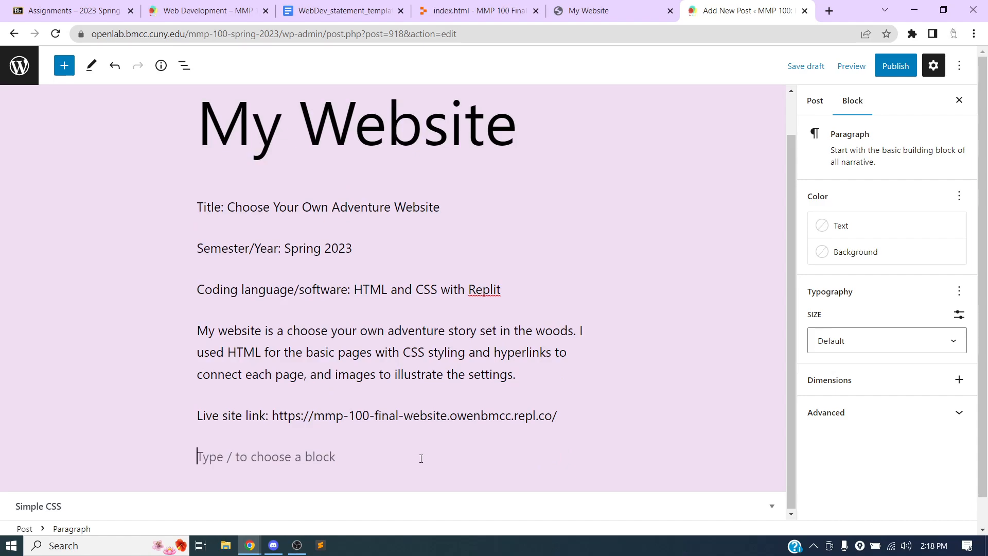
text(Code link:)
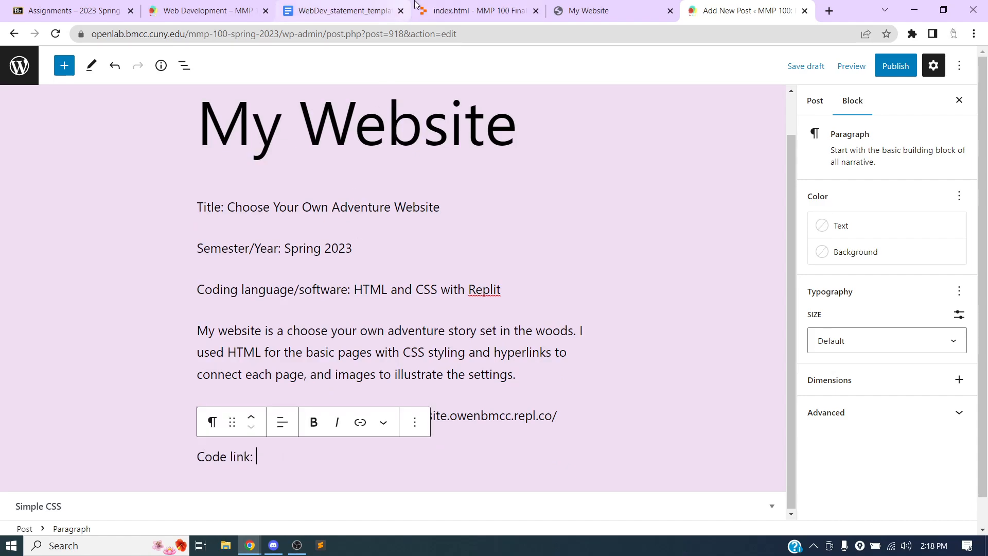
click(466, 10)
click(391, 32)
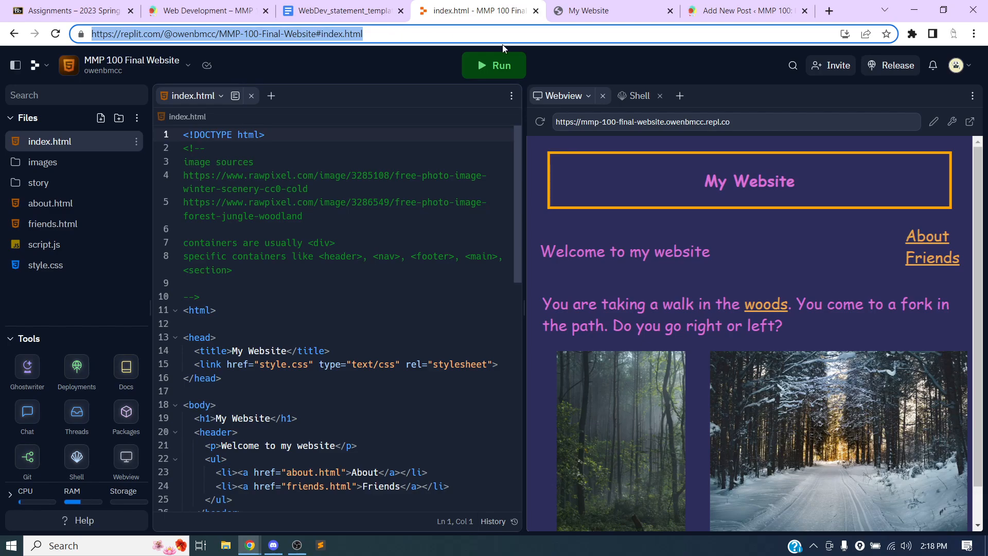
key(ctrl+c)
click(743, 10)
key(ctrl+v)
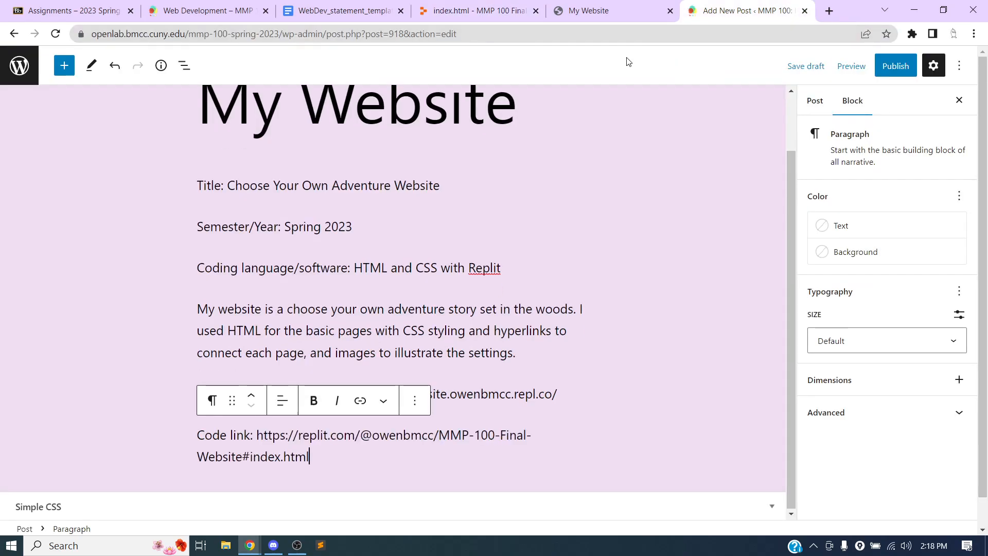
- Trim "#index.html" from the end of the code link so it ends with "MMP-100-Final-Website"
key(Return)
key(BackSpace)
key(BackSpace)
key(BackSpace)
key(BackSpace)
key(BackSpace)
key(BackSpace)
key(BackSpace)
key(BackSpace)
key(BackSpace)
key(BackSpace)
key(BackSpace)
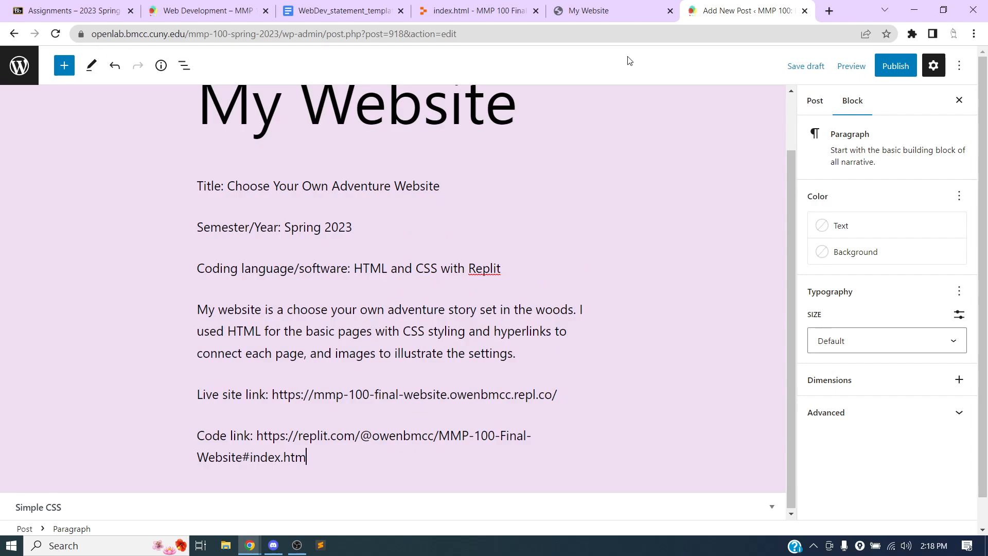
key(BackSpace)
- Add an "Image sources:" line below the code link and start an empty paragraph beneath it
key(Return)
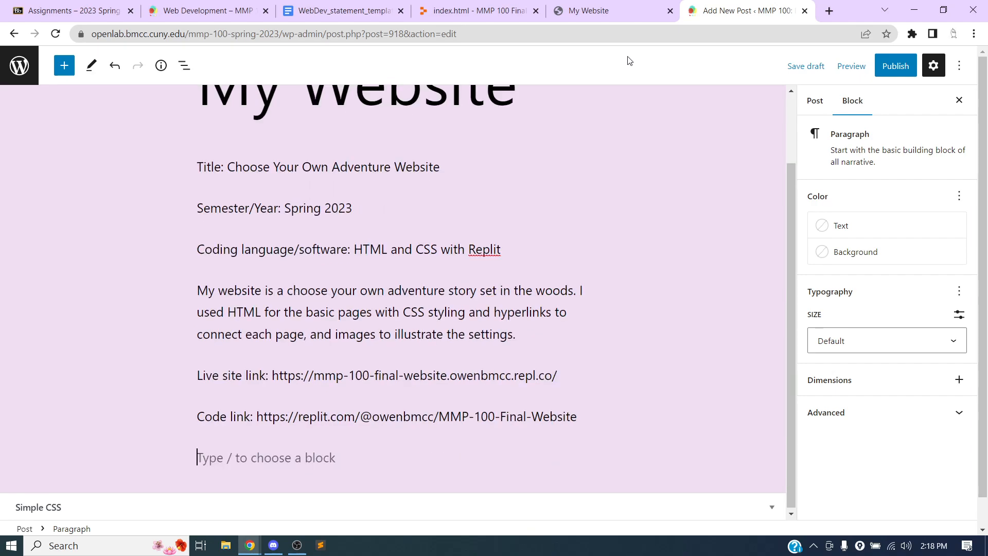
text(Image)
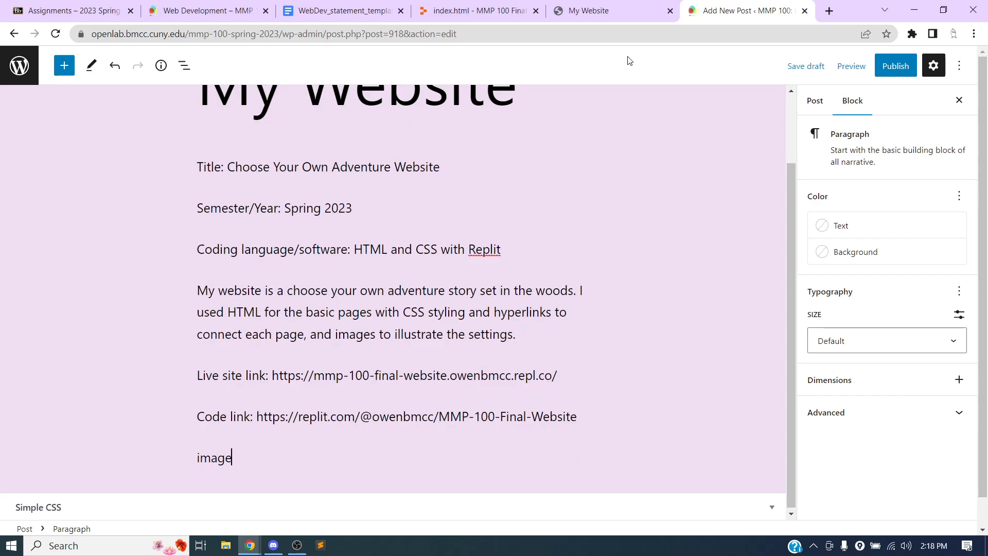
key(BackSpace)
key(BackSpace)
key(BackSpace)
key(BackSpace)
key(BackSpace)
text(Image sources:)
key(Return)
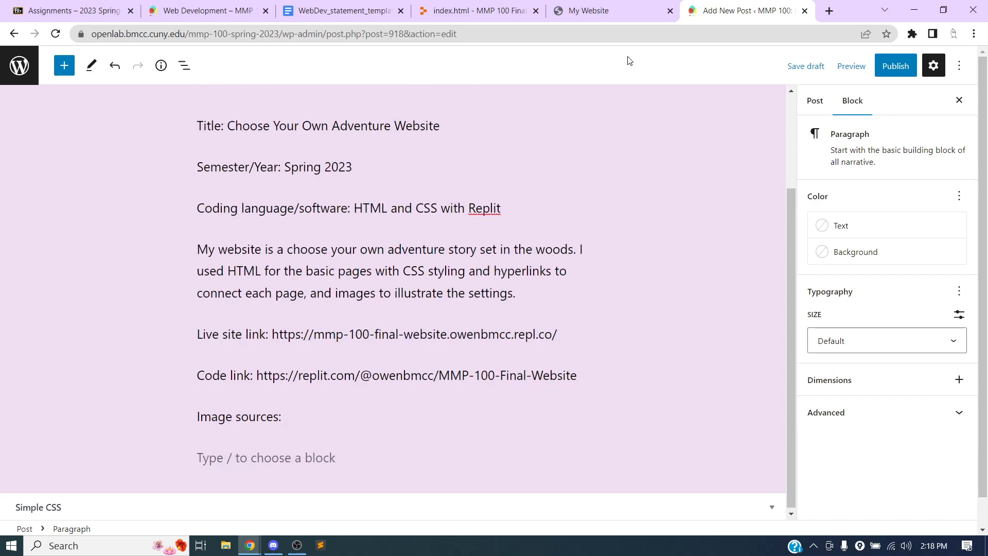
- Copy the winter scenery image URL from the index.html comment in Replit and open it in a new browser tab
click(442, 10)
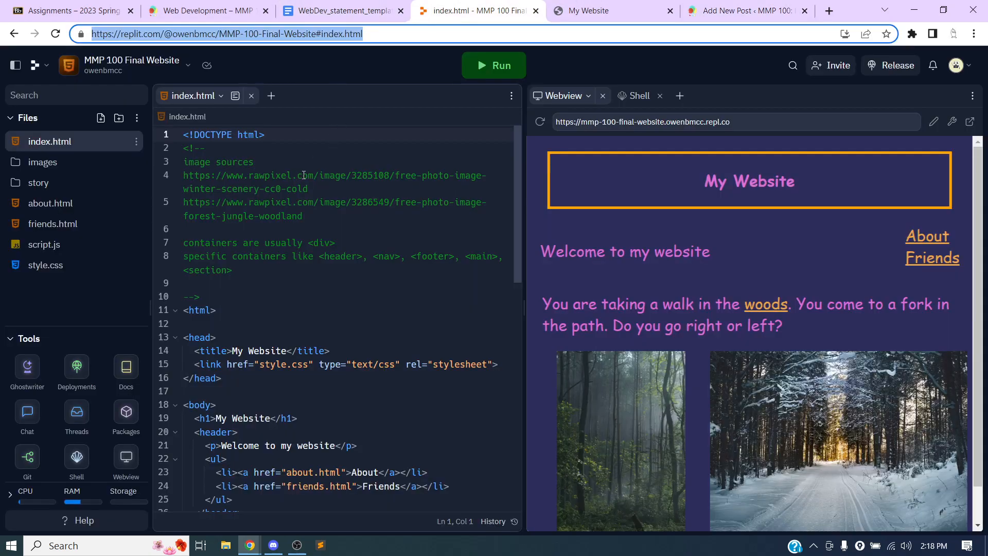
click(192, 180)
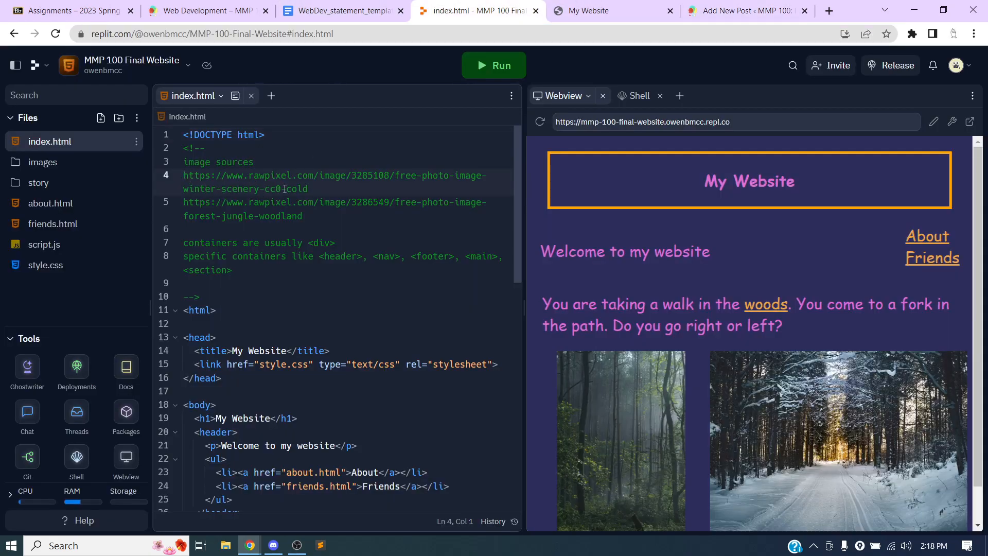
drag(310, 188, 186, 178)
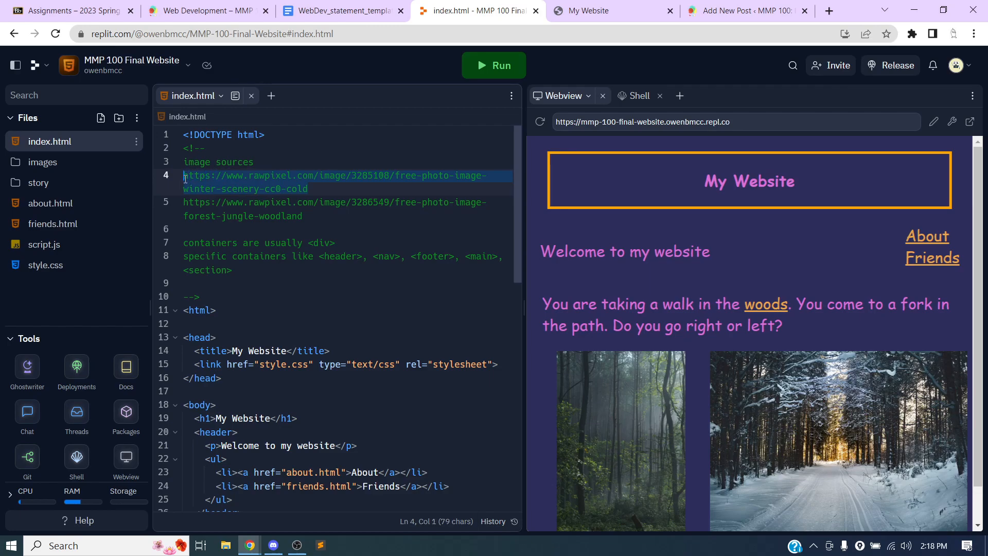
key(ctrl+c)
key(ctrl+t)
key(ctrl+v)
key(Return)
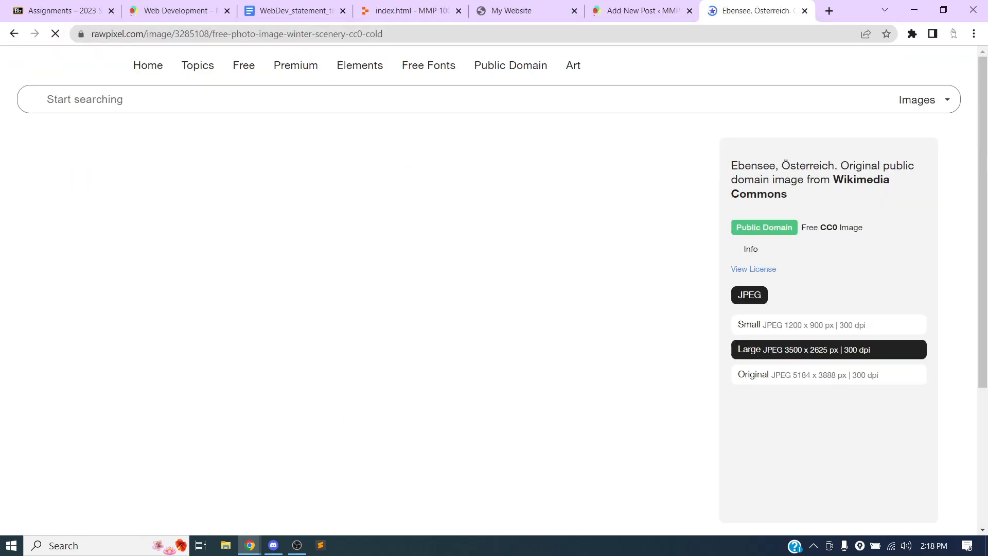
- Copy the forest jungle woodland image URL from the index.html comment and open it in another new browser tab
click(397, 11)
drag(304, 216, 185, 202)
key(ctrl+c)
click(828, 11)
key(ctrl+v)
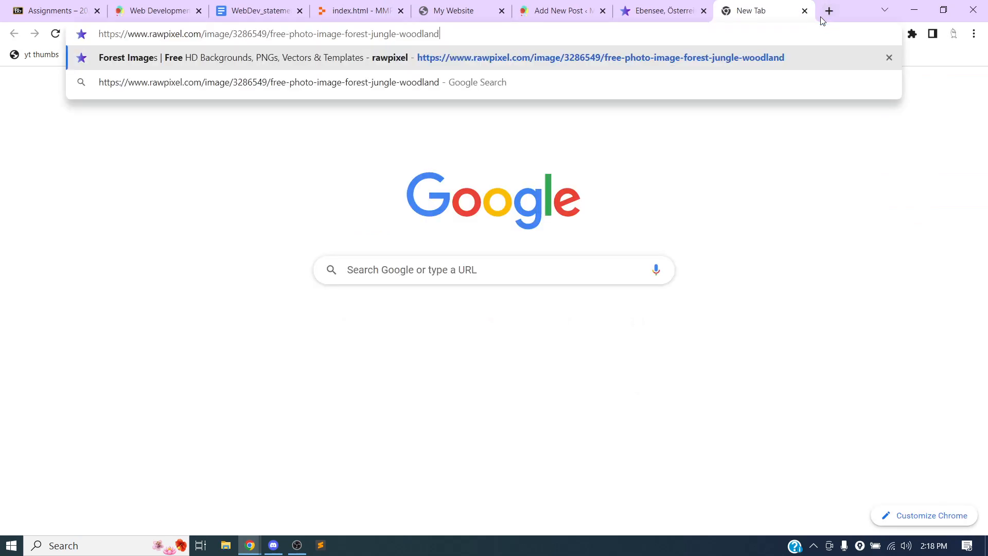
key(Return)
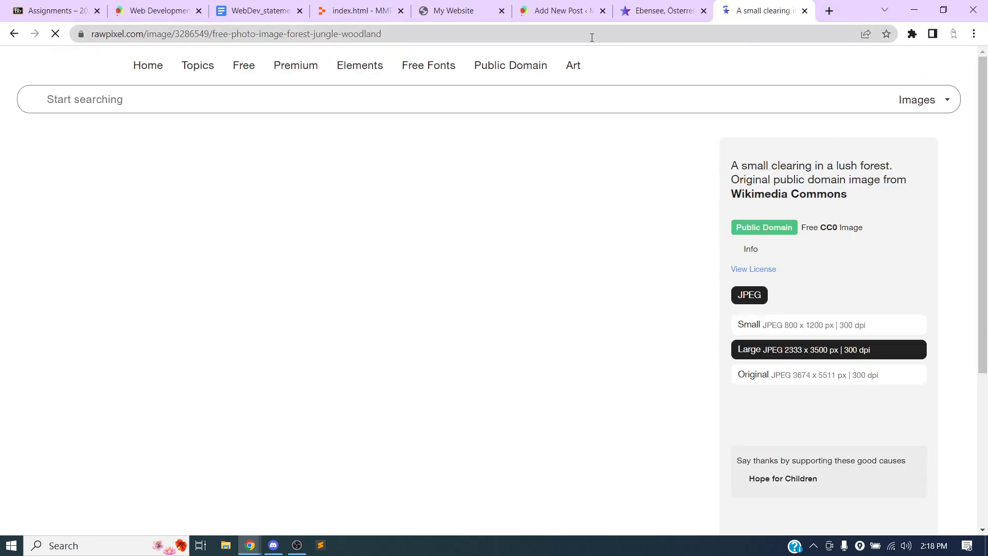
- Copy the image title "Ebensee, Österreich" from the winter photo's rawpixel page and paste it under Image sources in the OpenLab post
click(641, 11)
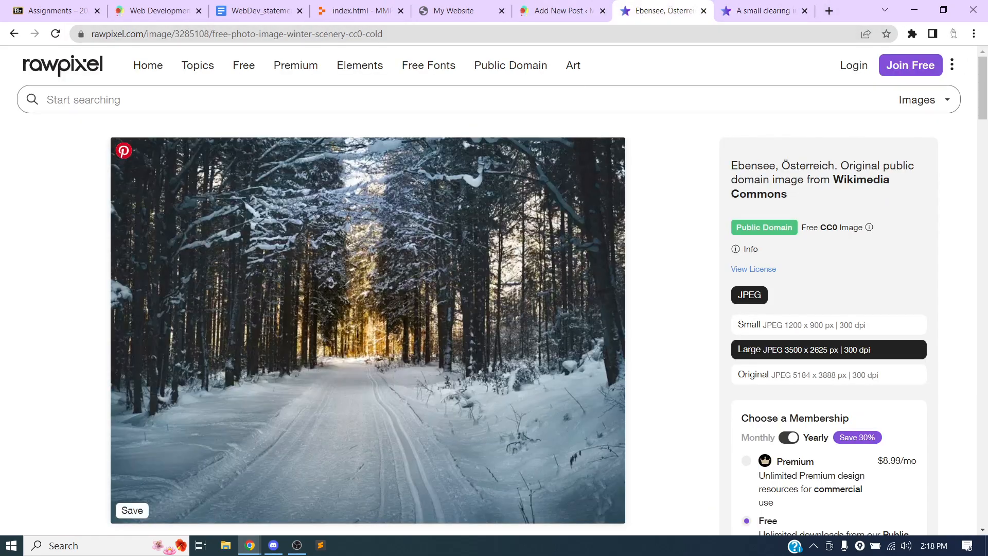
scroll(629, 167, down, 3)
scroll(634, 168, up, 3)
drag(834, 166, 735, 162)
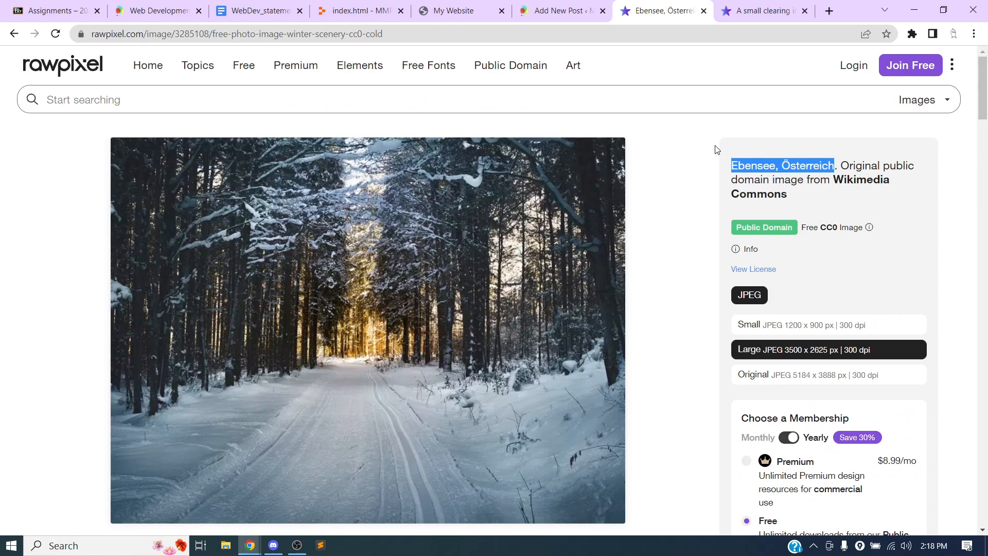
click(551, 11)
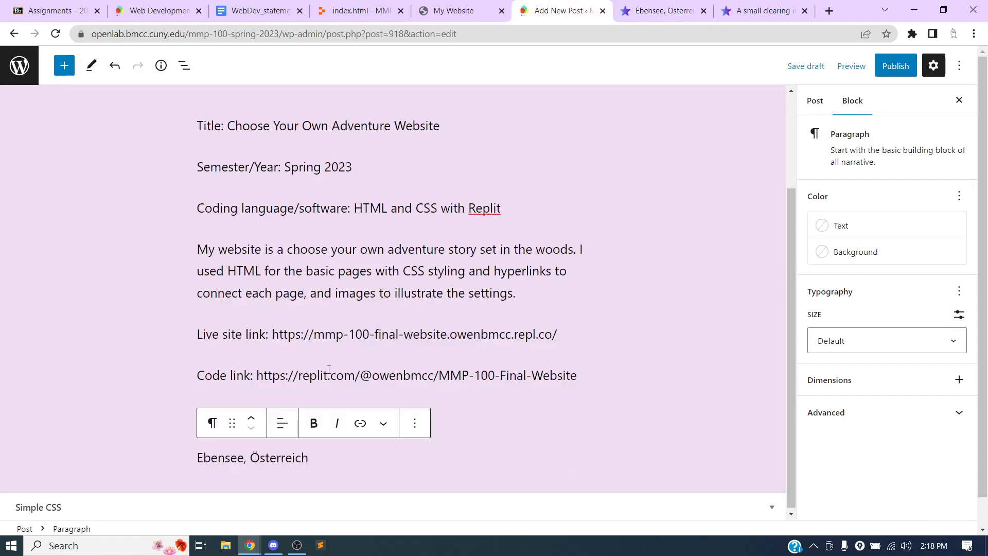
- Enclose the pasted image title "Ebensee, Österreich" in quotation marks and add "by" after it
text(")
key(Left)
key(Left)
key(Left)
key(Left)
key(Left)
key(Left)
key(Left)
key(Left)
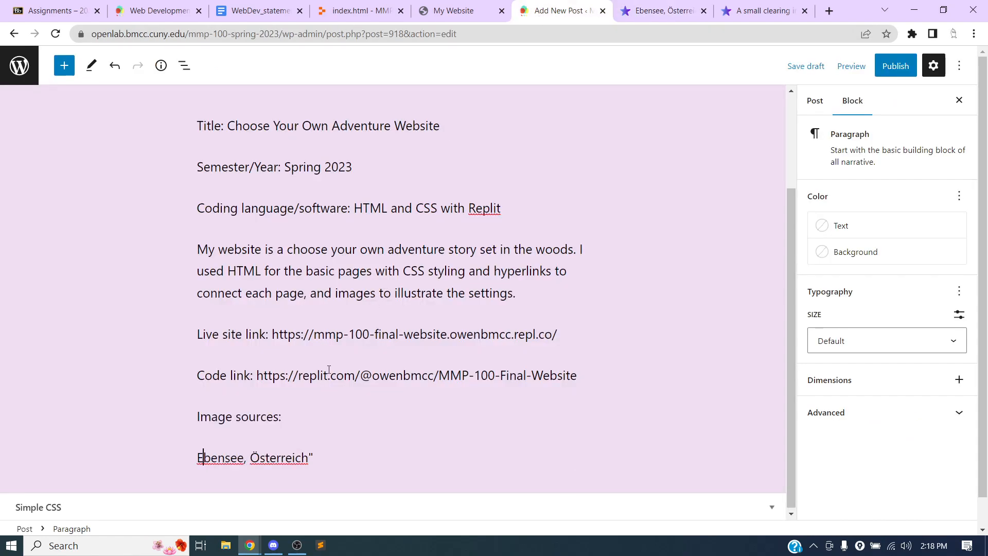
text(")
key(End)
text(by)
- Open the winter photo's Wikimedia Commons source page from its rawpixel page and locate the author in the file summary
click(658, 12)
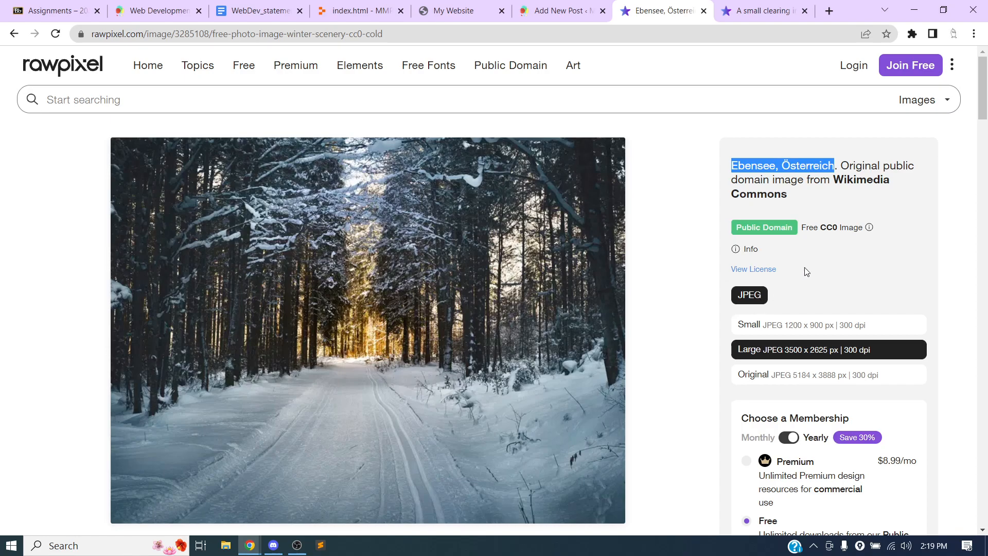
scroll(827, 238, down, 2)
scroll(827, 240, down, 10)
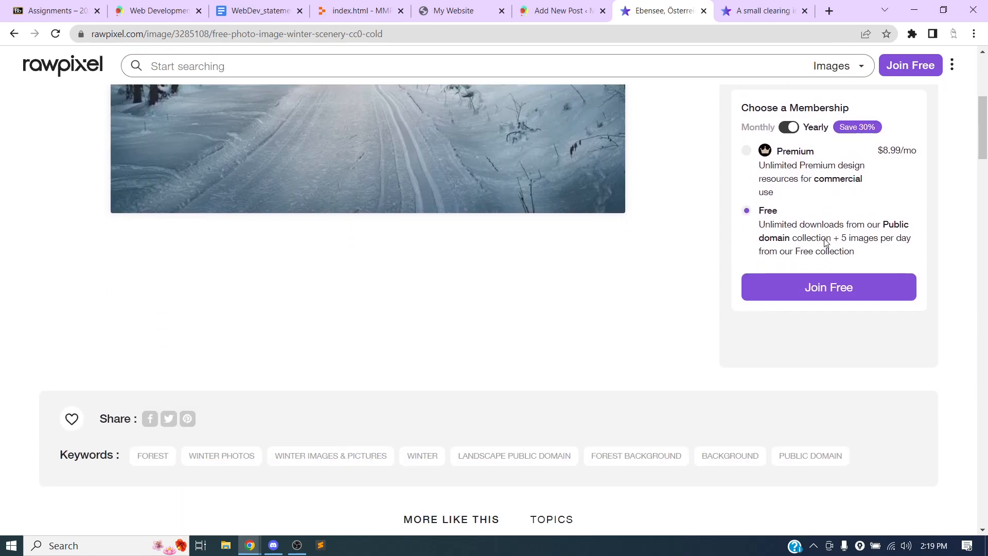
scroll(610, 235, down, 5)
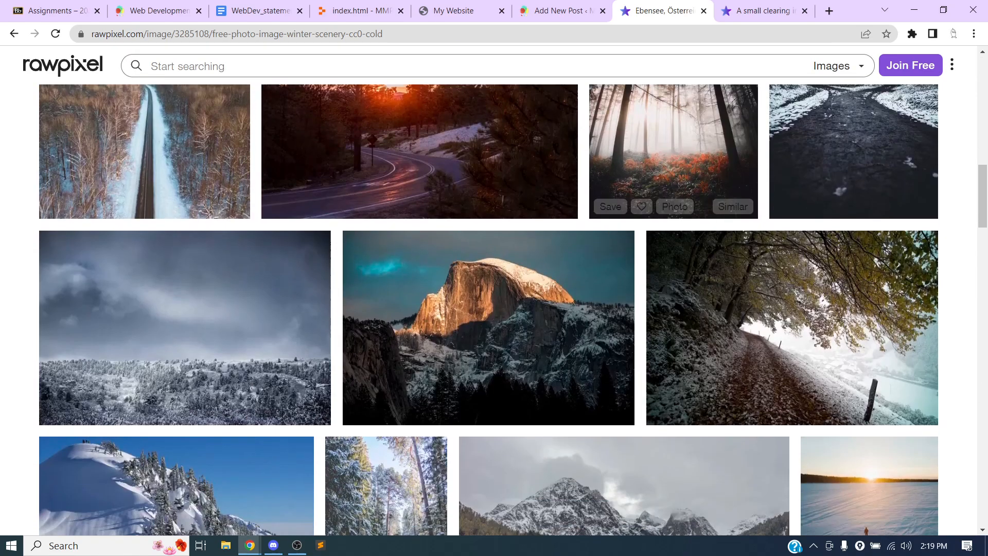
scroll(610, 233, up, 15)
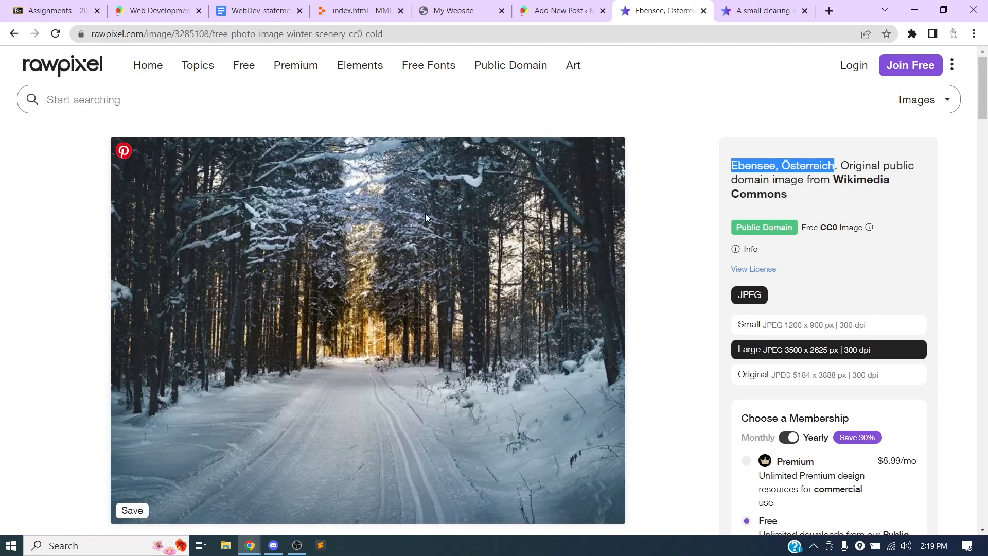
click(797, 177)
click(779, 197)
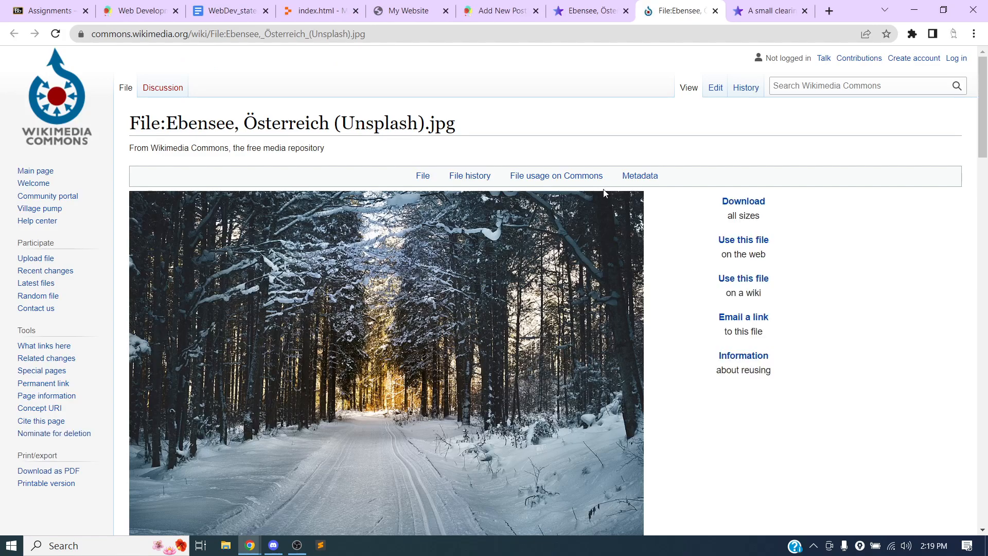
scroll(581, 219, down, 6)
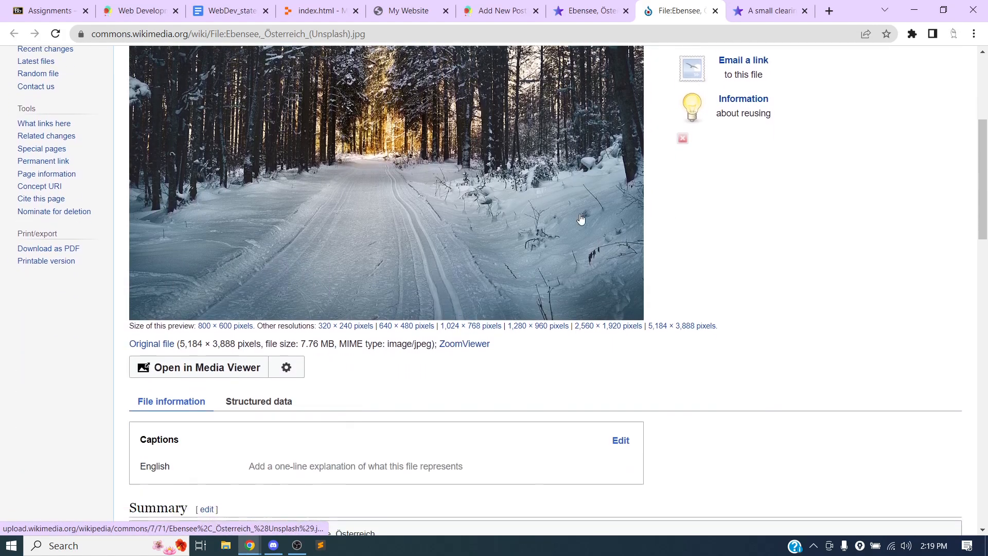
scroll(421, 277, down, 2)
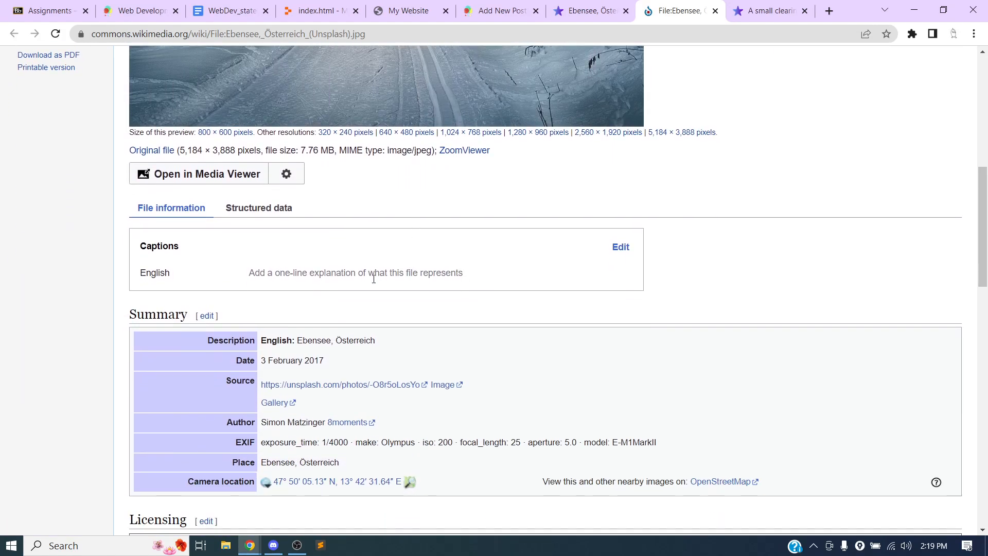
scroll(278, 327, down, 1)
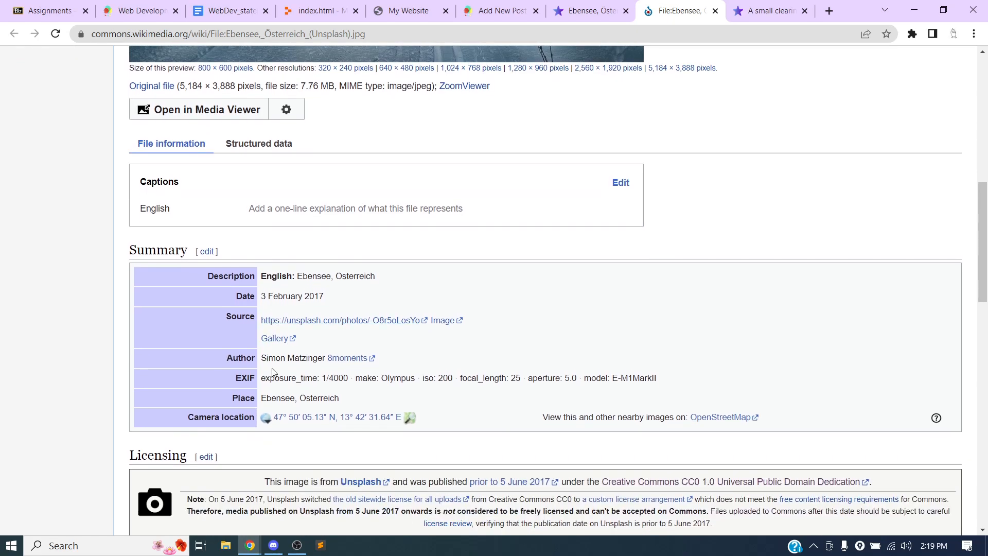
drag(264, 357, 341, 363)
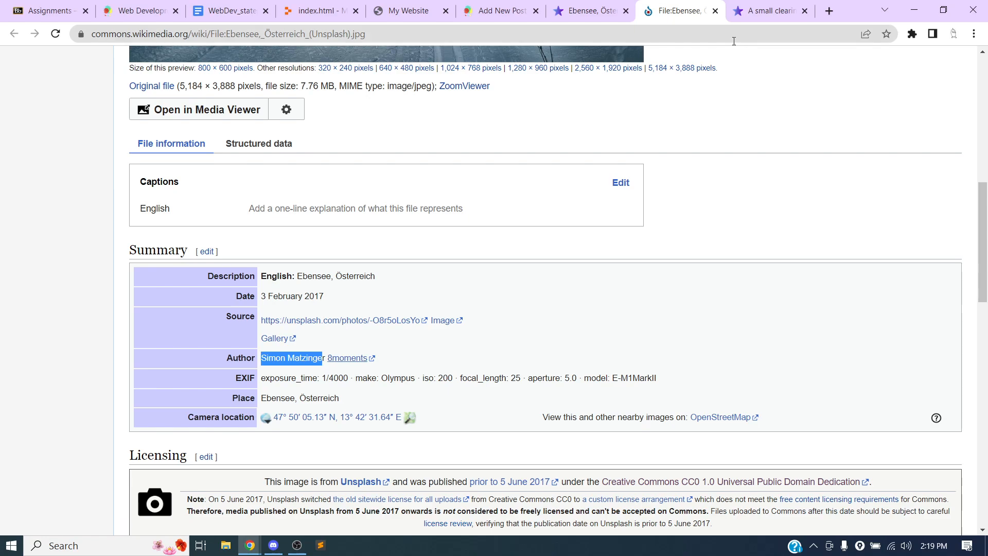
shift+click(339, 359)
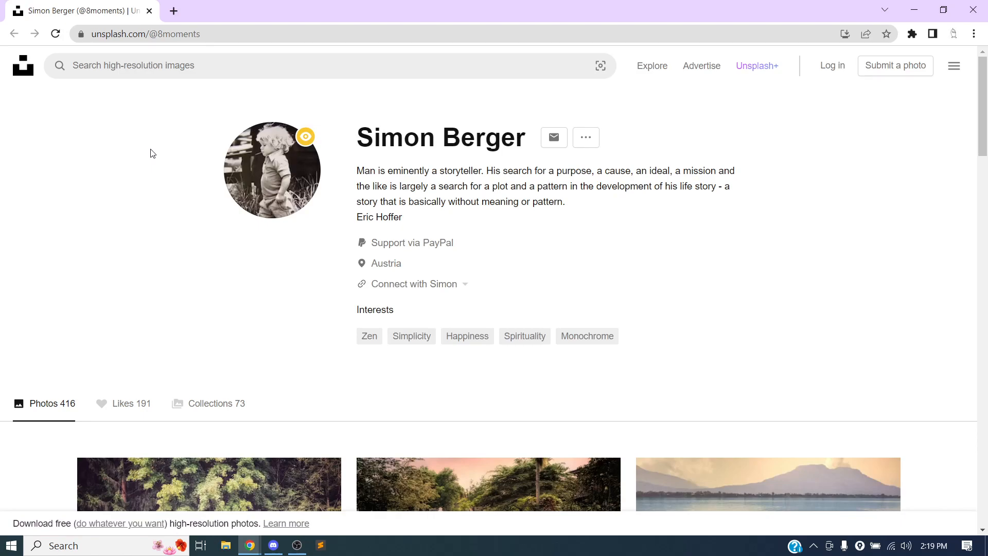
click(150, 10)
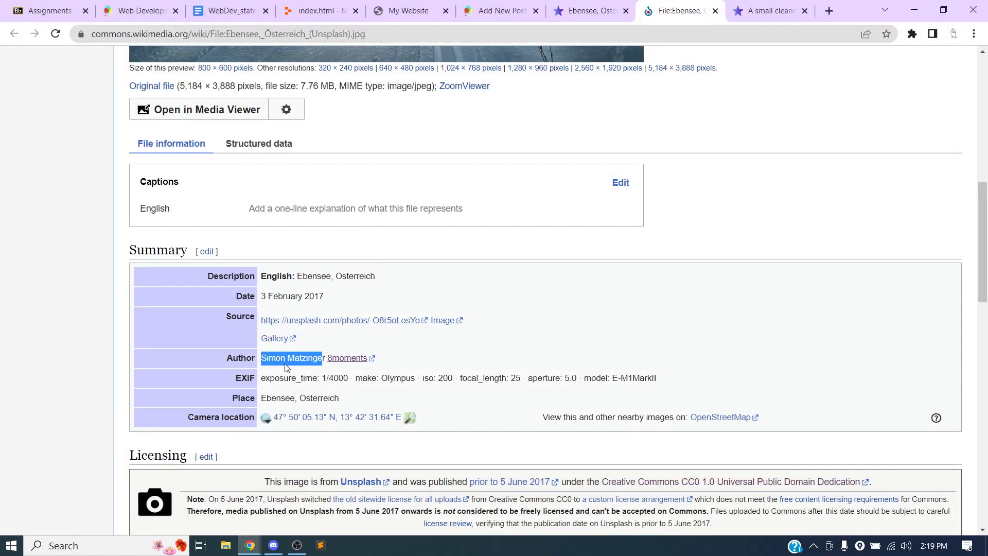
- Copy the author's name from the Wikimedia Commons summary and paste it after "by" in the OpenLab citation, followed by a period
click(324, 358)
drag(325, 358, 260, 359)
key(ctrl+c)
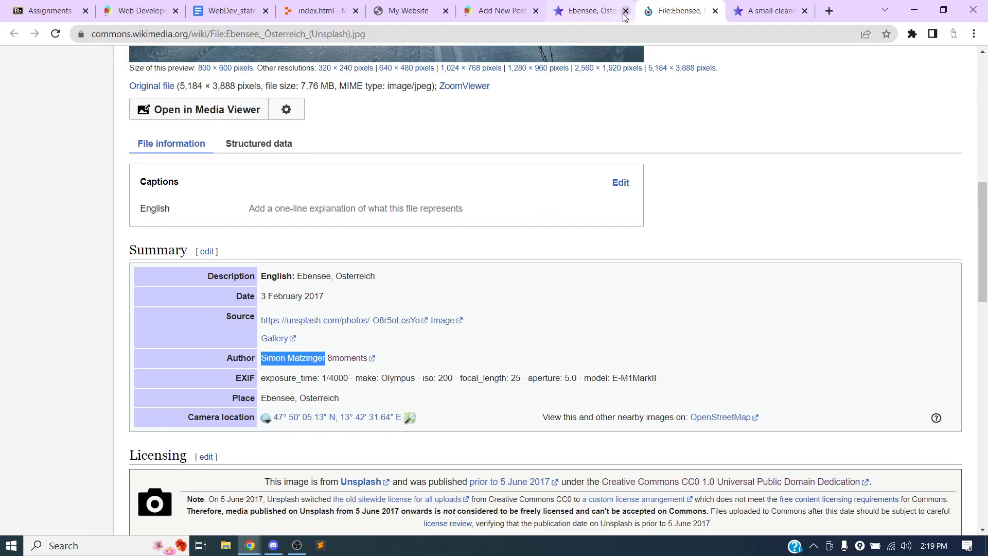
click(599, 11)
click(497, 10)
key(ctrl+v)
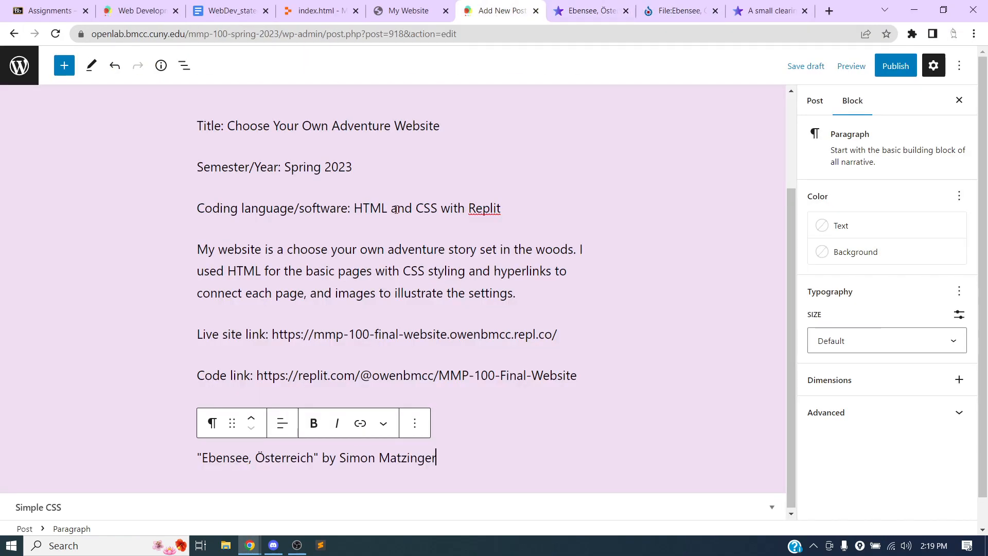
text(.)
- Copy the date "3 February 2017" from the Wikimedia Commons summary and add it to the citation, followed by a period
click(669, 11)
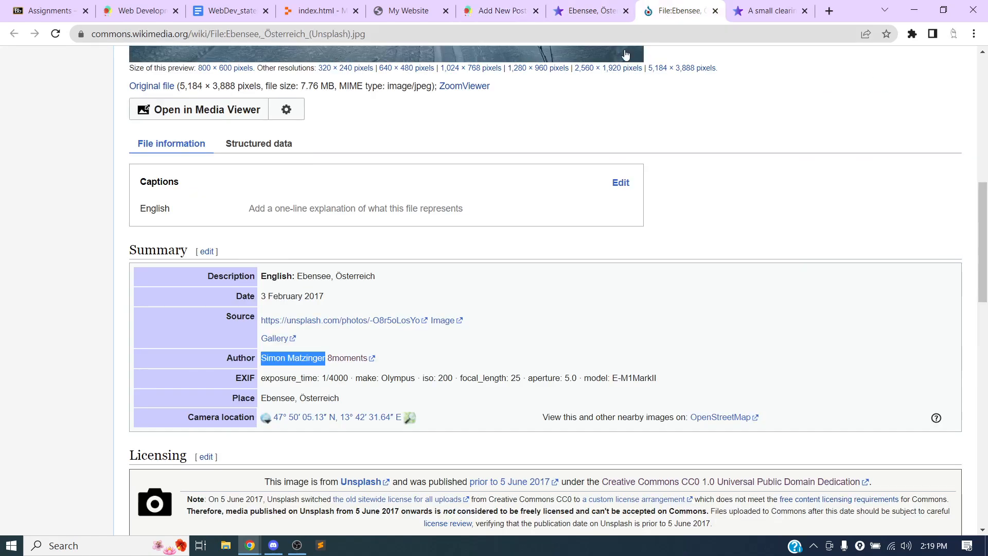
drag(324, 297, 263, 296)
key(ctrl+c)
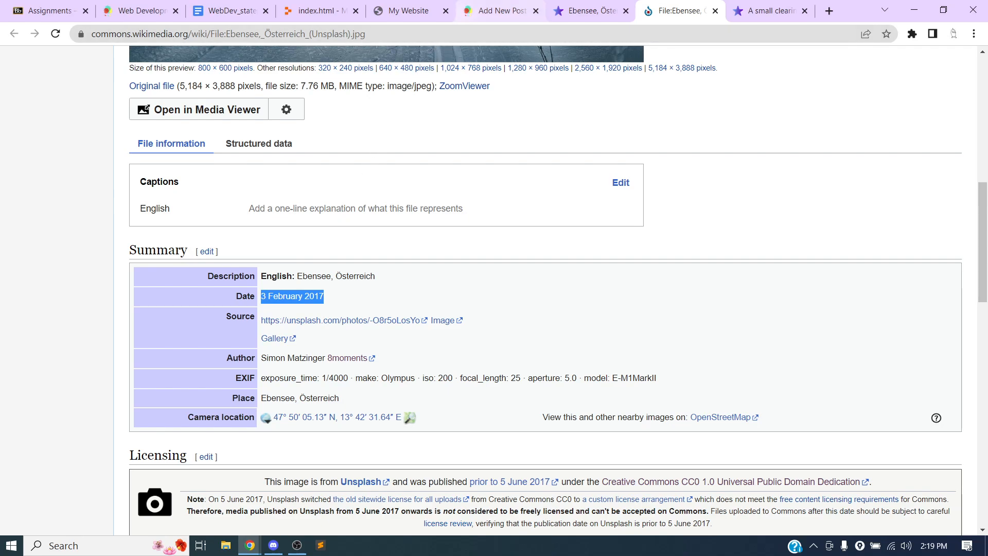
click(474, 13)
key(ctrl+v)
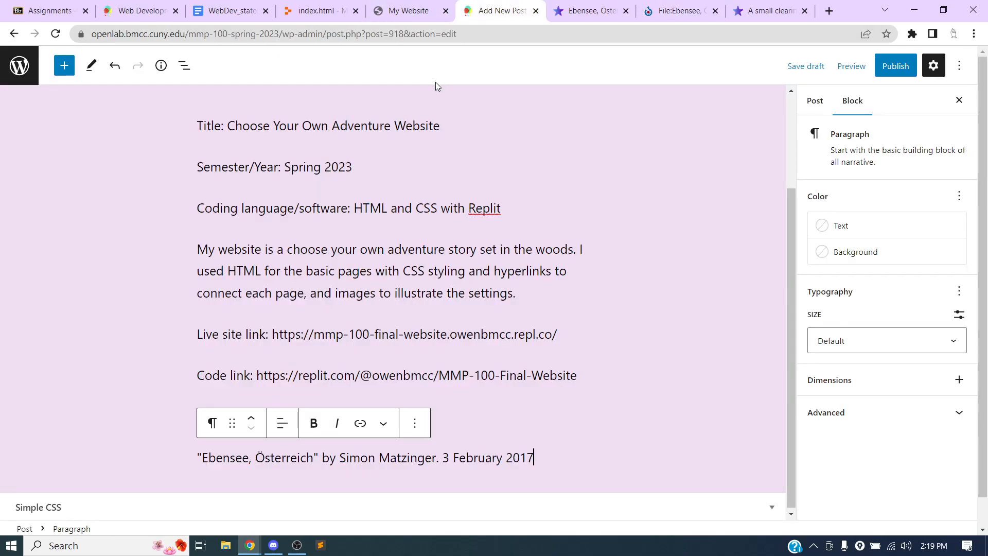
text(.)
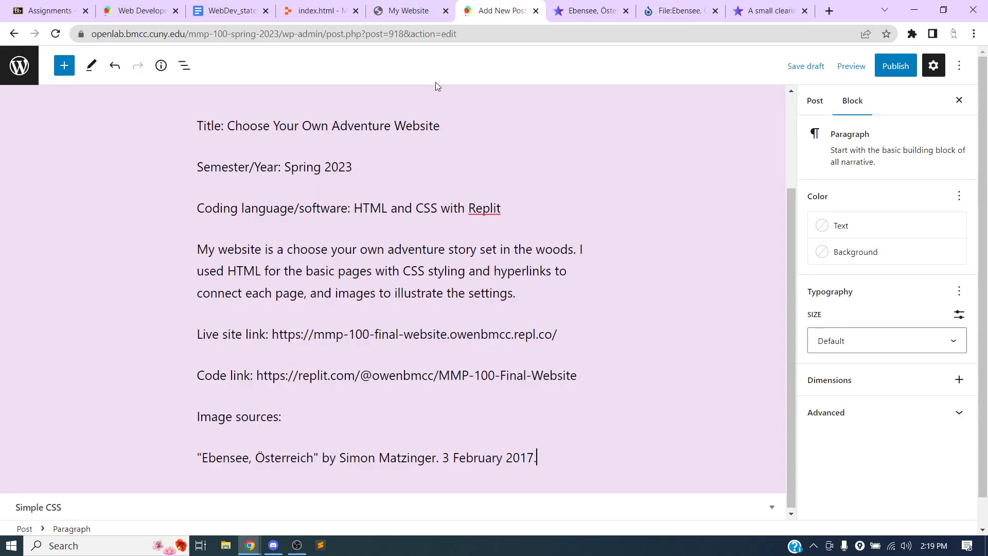
- Check the winter photo's licensing on Wikimedia Commons and add "License: CC0." to the end of the citation in the OpenLab post
click(608, 19)
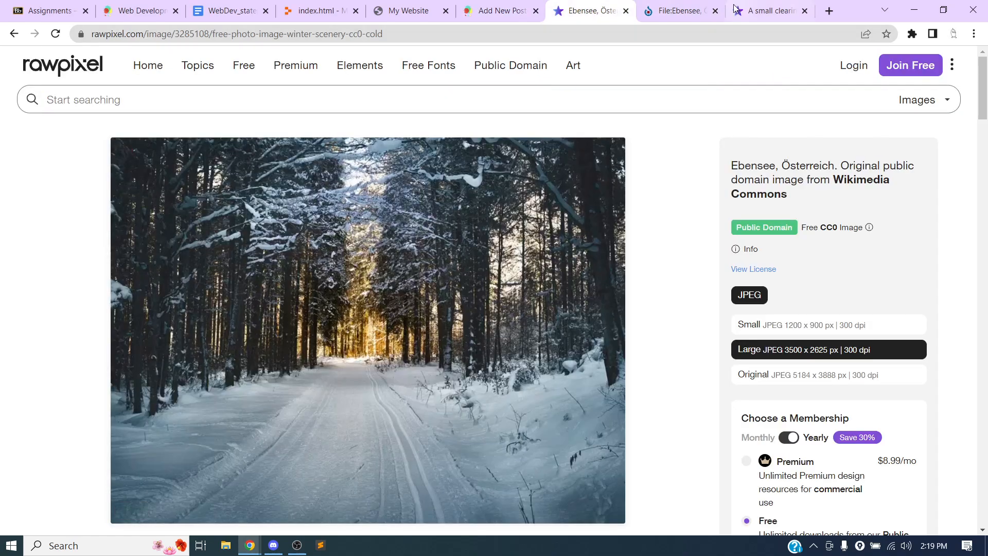
click(685, 11)
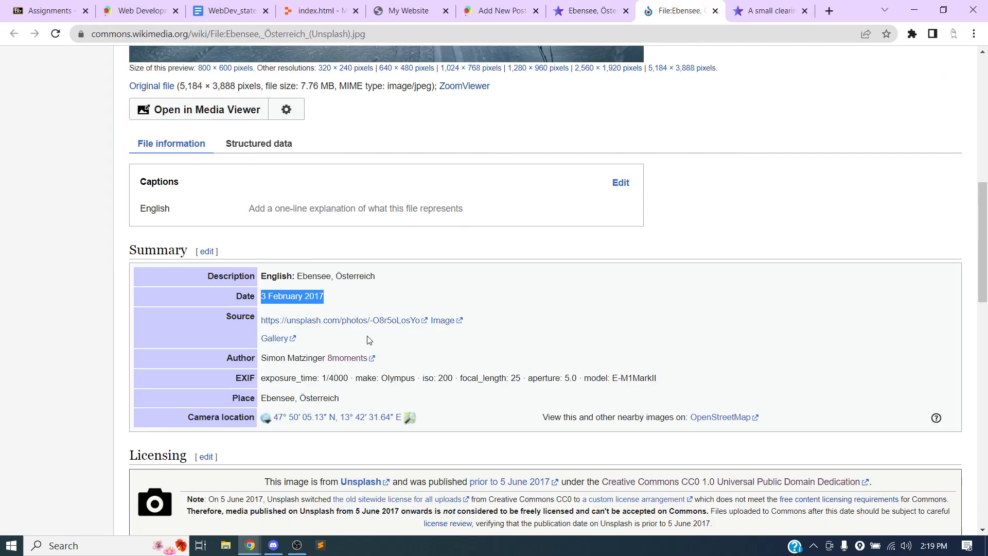
scroll(292, 285, up, 3)
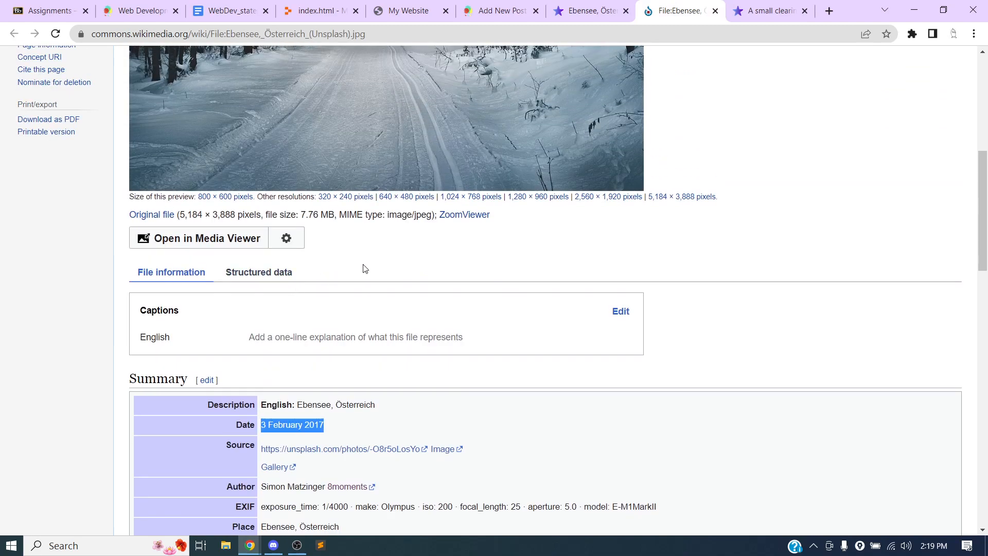
scroll(365, 268, down, 3)
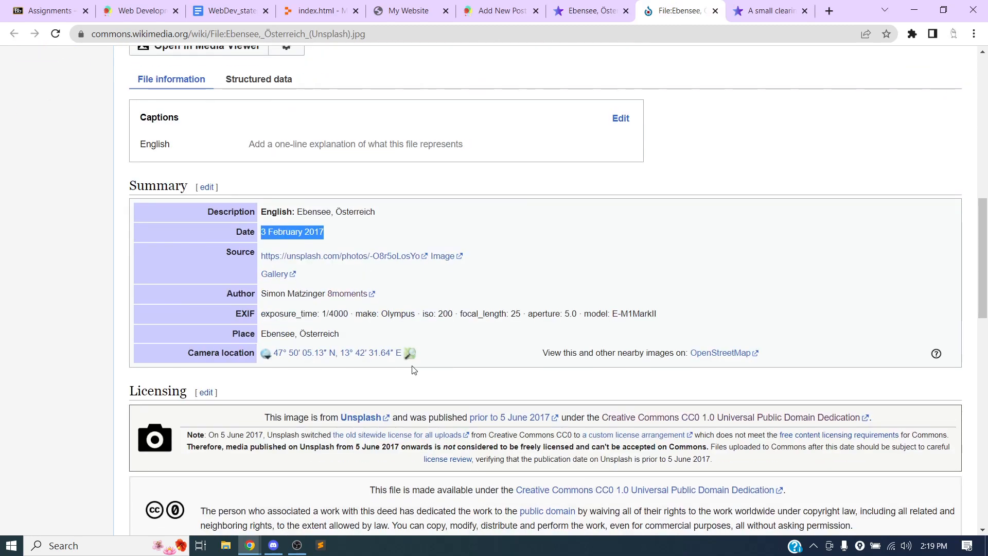
scroll(413, 369, down, 1)
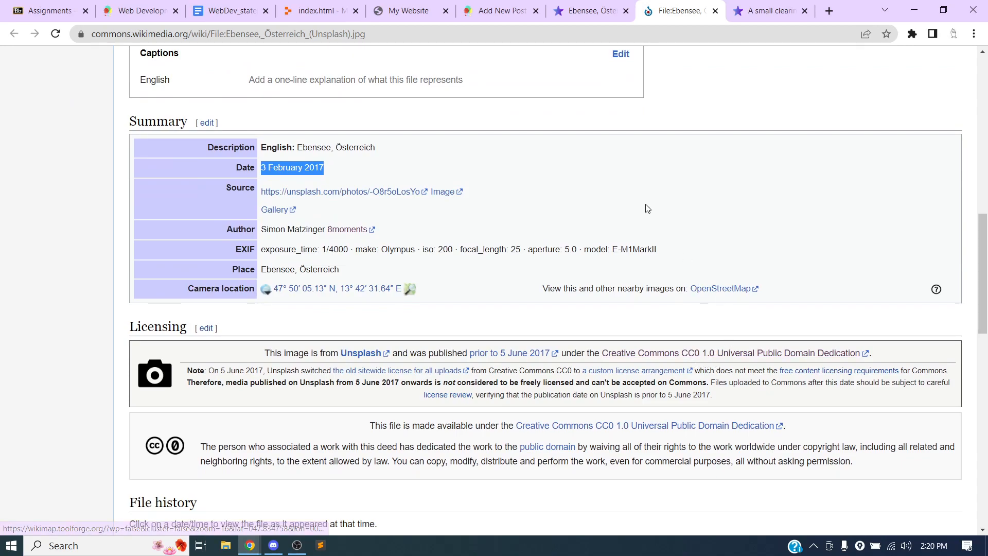
click(503, 19)
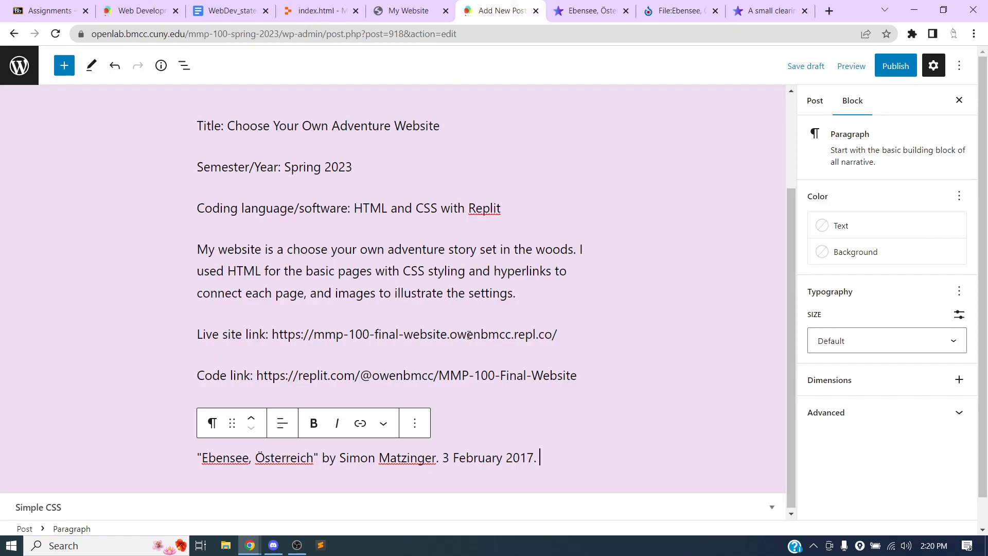
text(Licens)
key(BackSpace)
key(BackSpace)
key(BackSpace)
key(BackSpace)
key(BackSpace)
text(icense: CC0.)
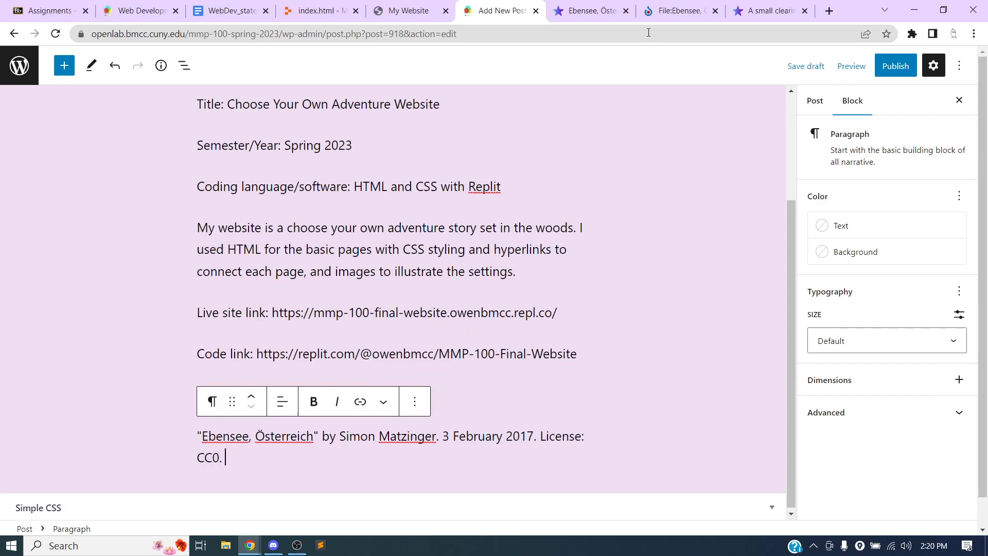
- Paste the winter photo's Wikimedia Commons page URL at the end of the citation and start an empty paragraph beneath it
click(571, 12)
click(656, 16)
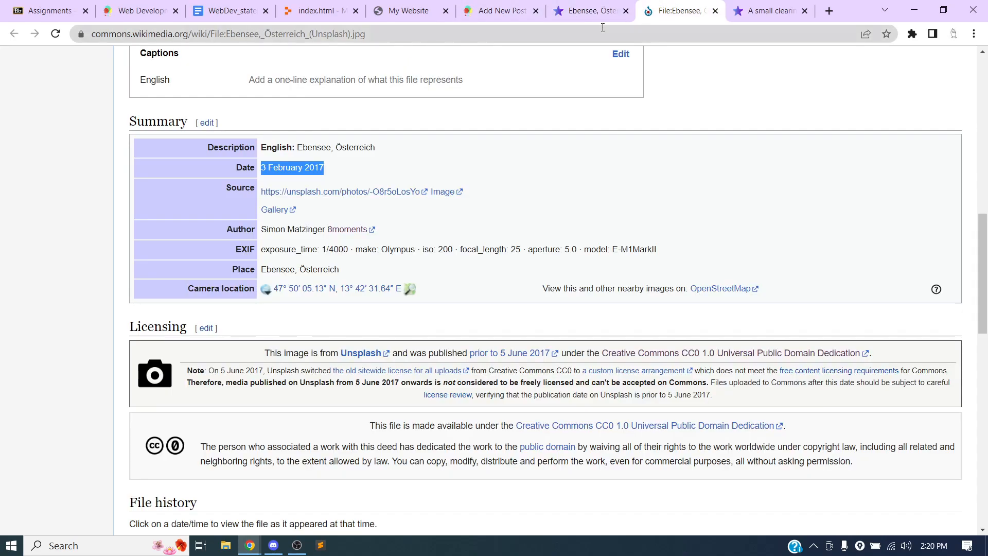
click(603, 27)
key(ctrl+c)
click(502, 10)
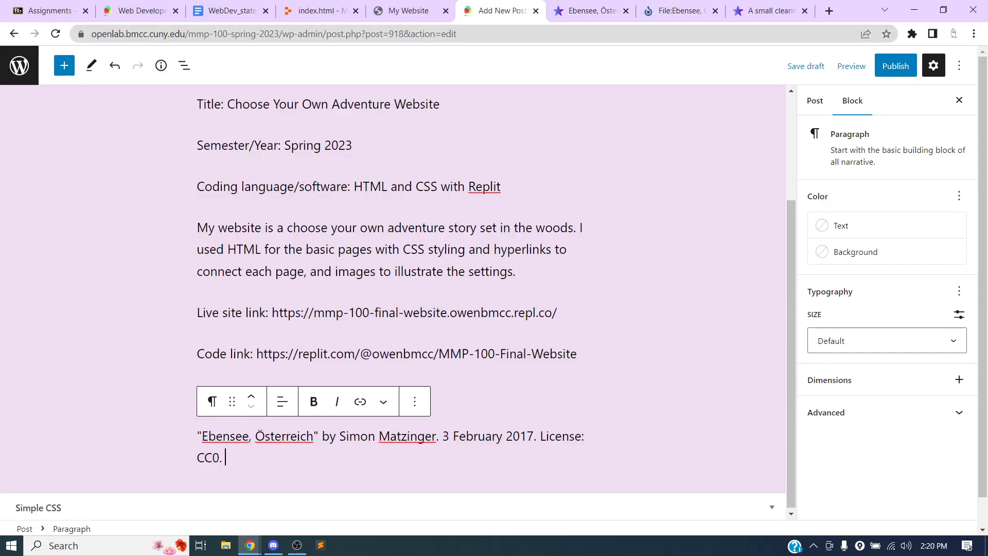
key(ctrl+v)
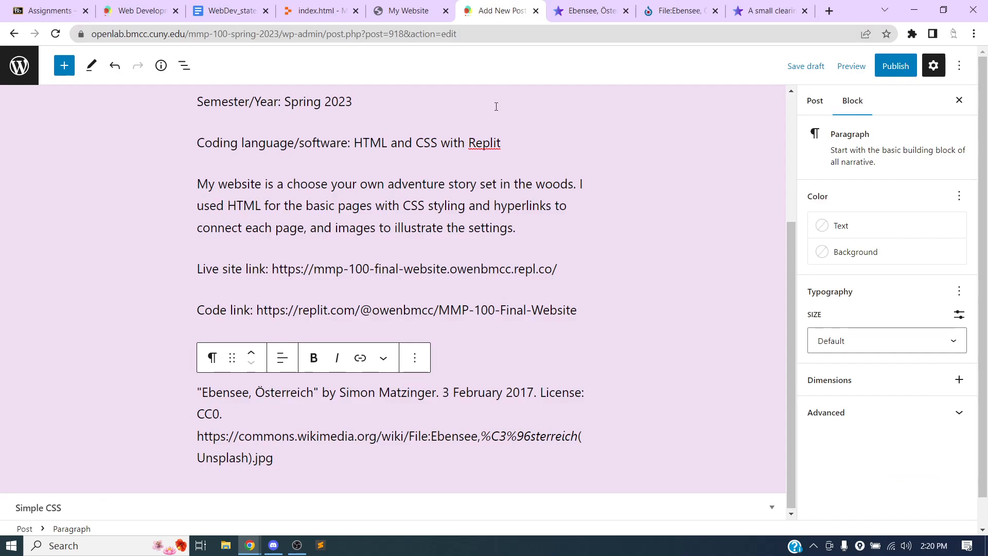
key(Return)
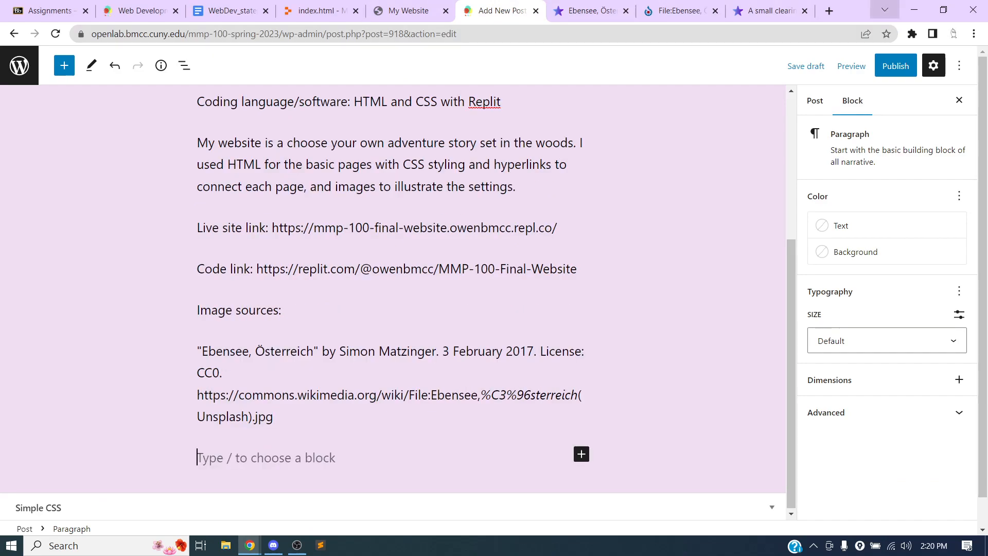
- Close the winter photo's source pages, open the forest clearing photo's Wikimedia Commons page from rawpixel, and review its file details
click(624, 11)
click(625, 11)
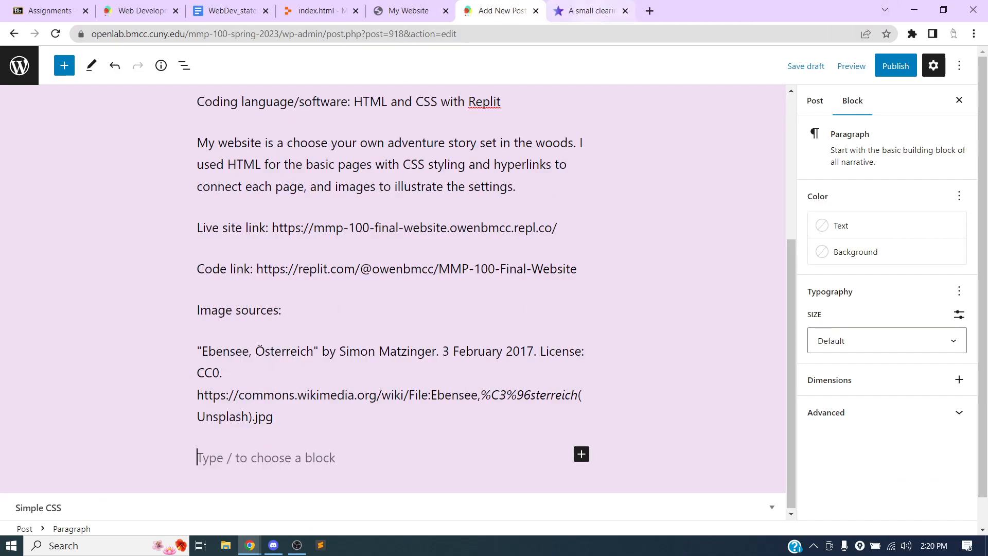
click(589, 15)
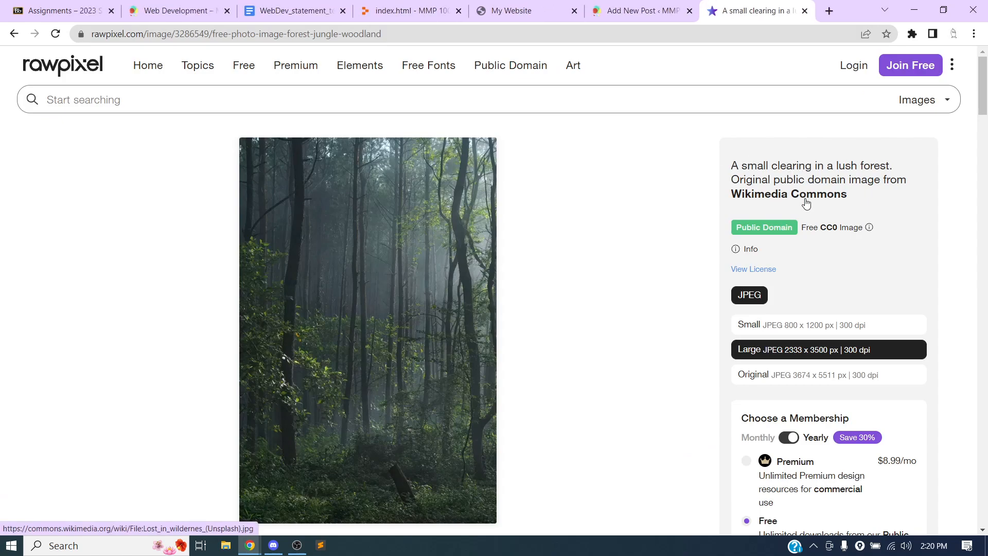
click(803, 196)
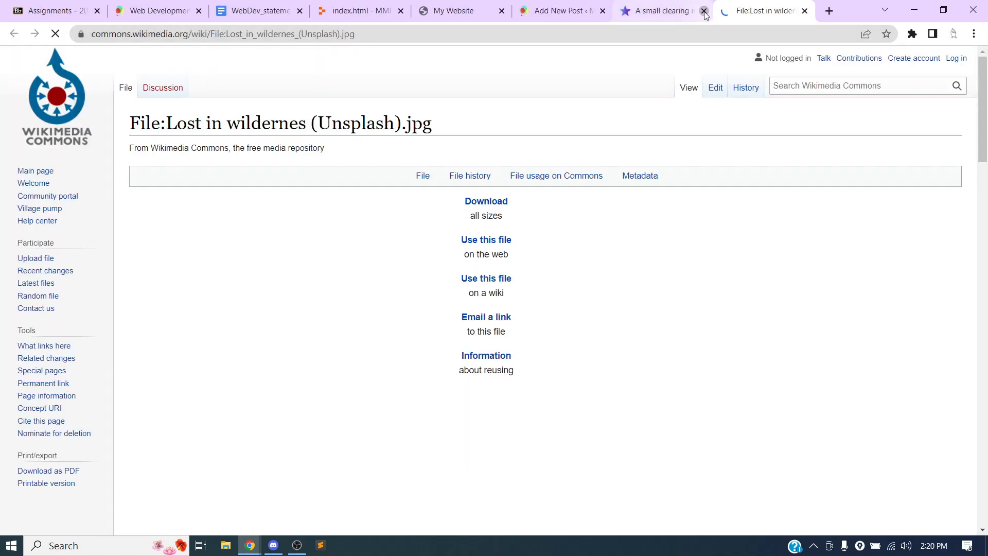
scroll(566, 157, down, 6)
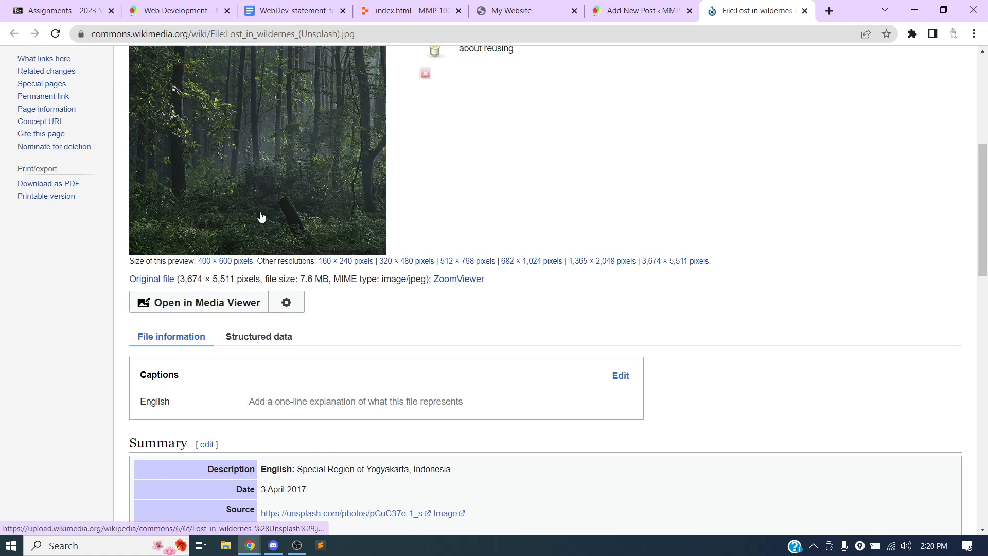
scroll(247, 314, down, 4)
scroll(257, 319, up, 4)
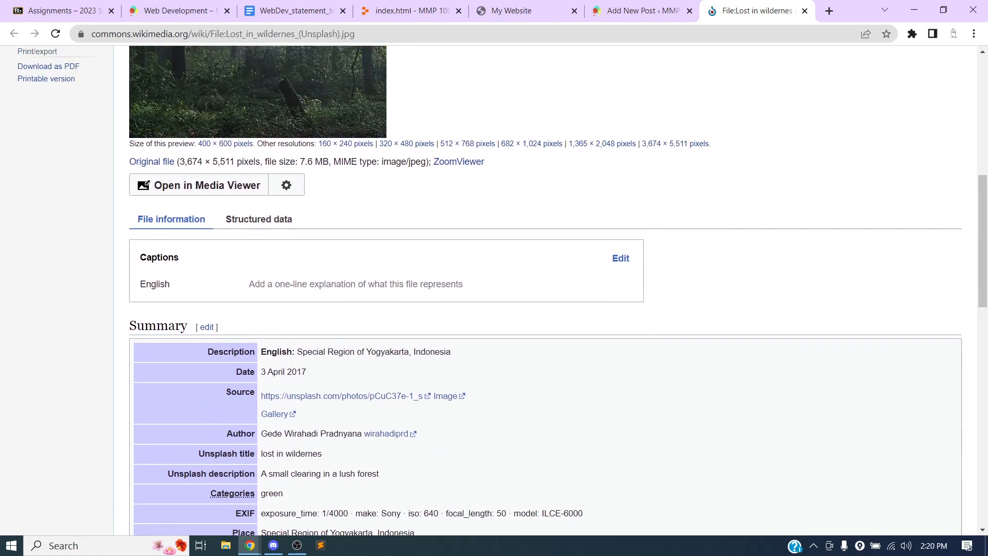
scroll(264, 299, up, 6)
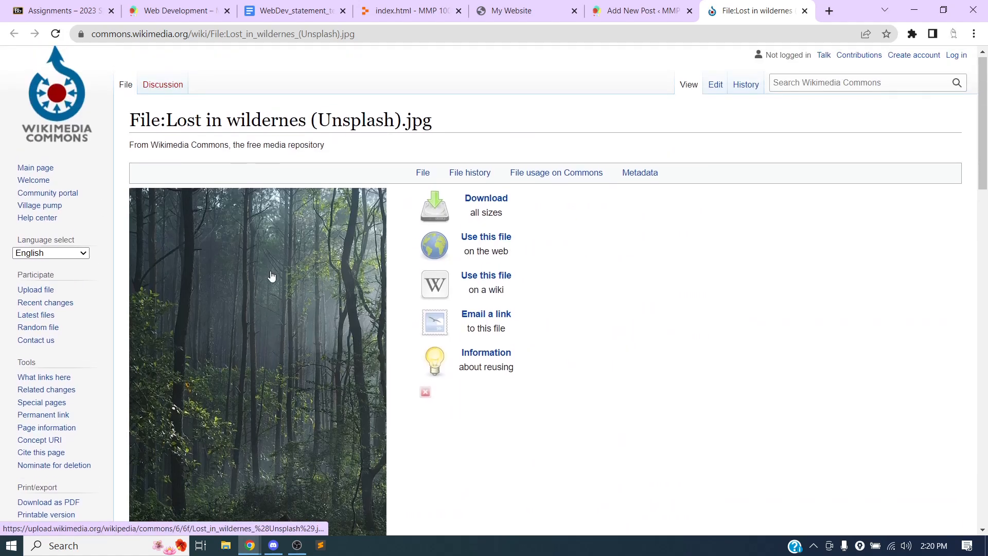
- Copy the forest photo's title from its Wikimedia Commons page and start its citation in the OpenLab post with "Lost in wildernes" by
scroll(230, 194, down, 8)
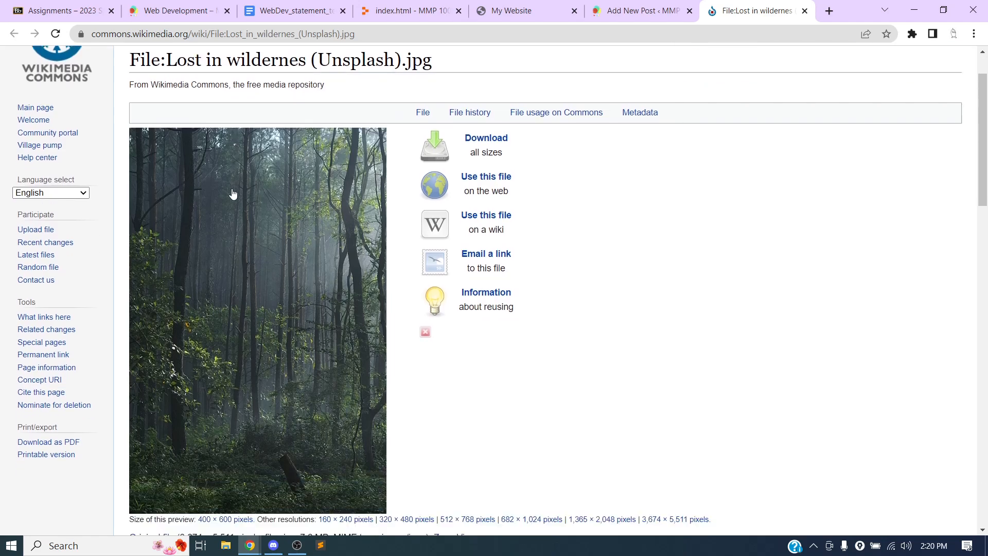
scroll(230, 195, up, 8)
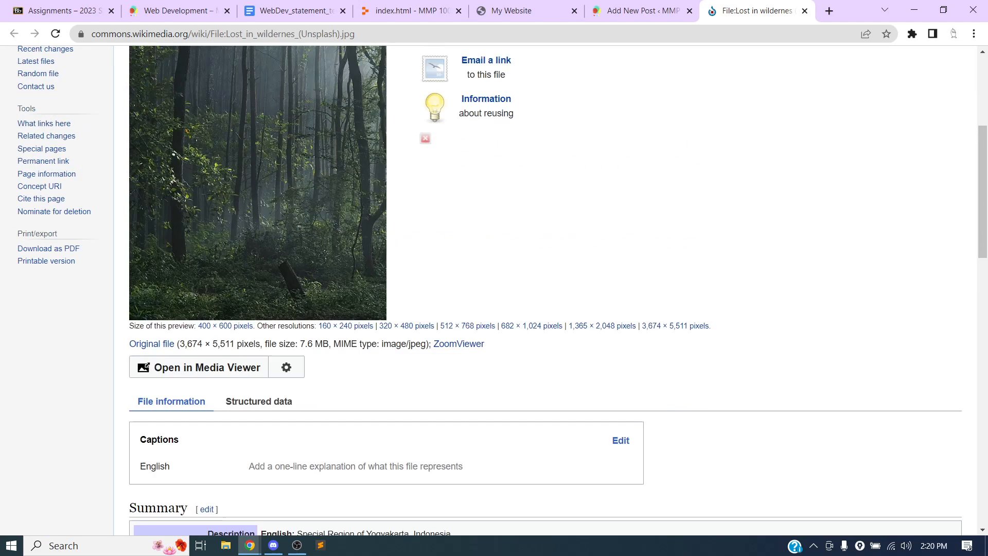
drag(167, 124, 305, 124)
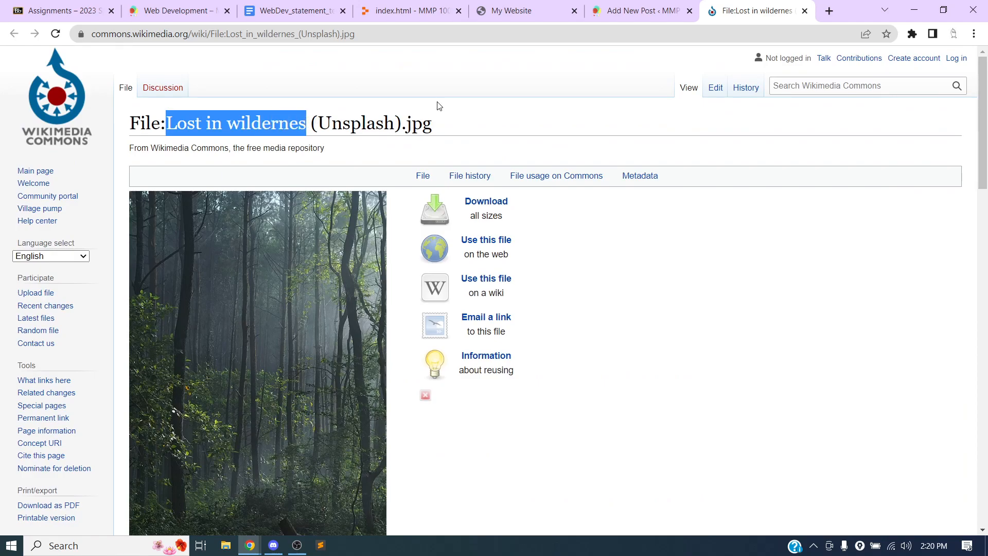
click(614, 18)
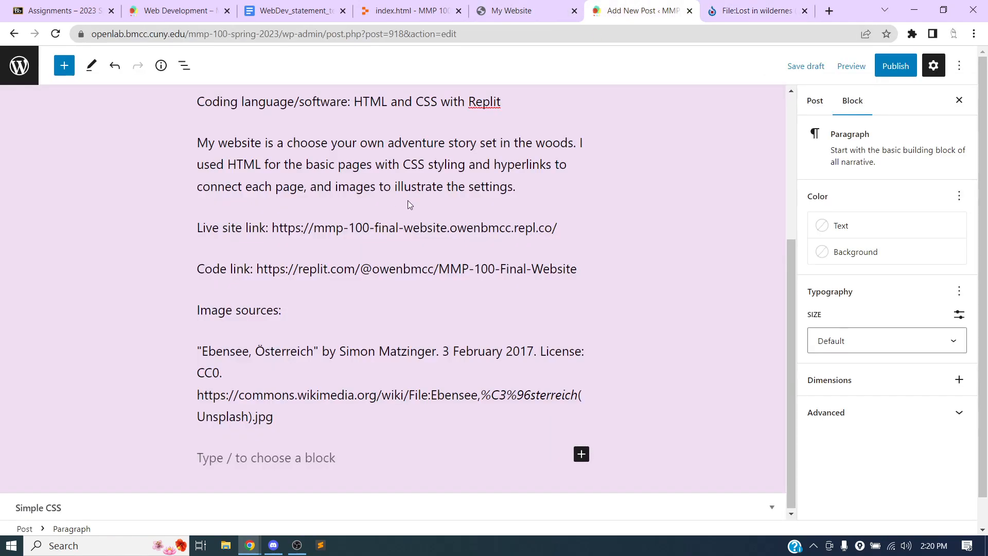
text(")
key(ctrl+v)
text(" by)
- Copy the author's name from the Wikimedia Commons summary and add it to the forest photo's citation, followed by a period
click(744, 10)
scroll(340, 278, down, 10)
drag(361, 295, 263, 295)
key(ctrl+c)
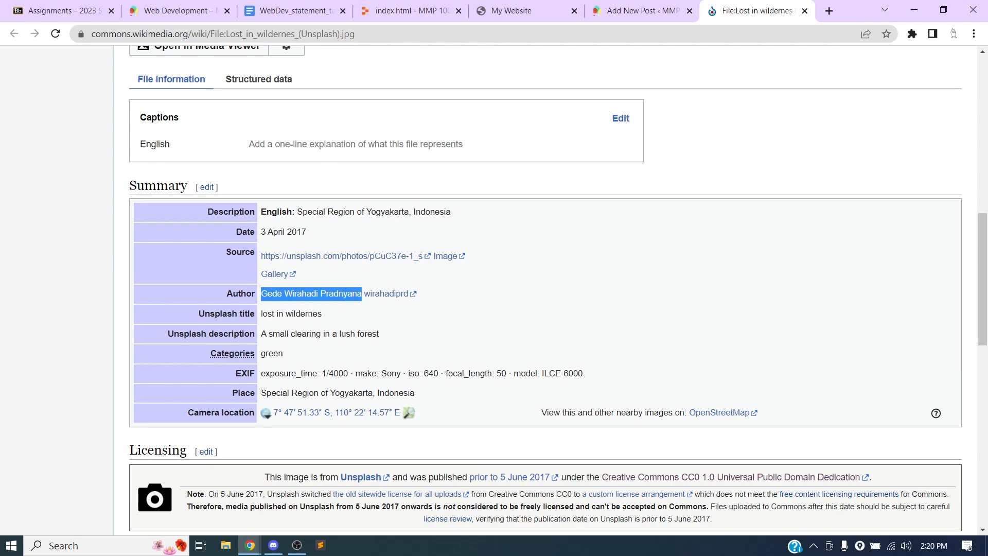
click(599, 15)
key(ctrl+v)
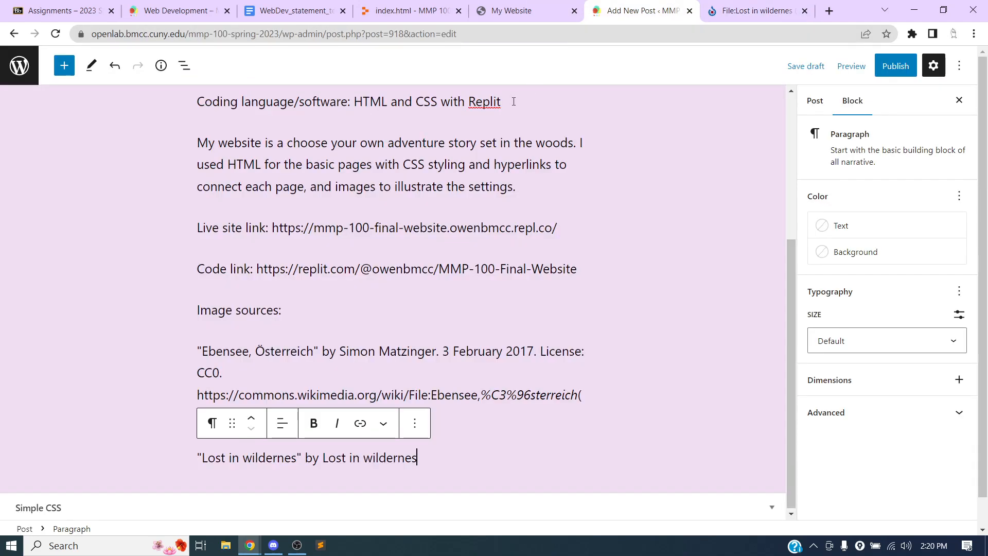
key(ctrl+z)
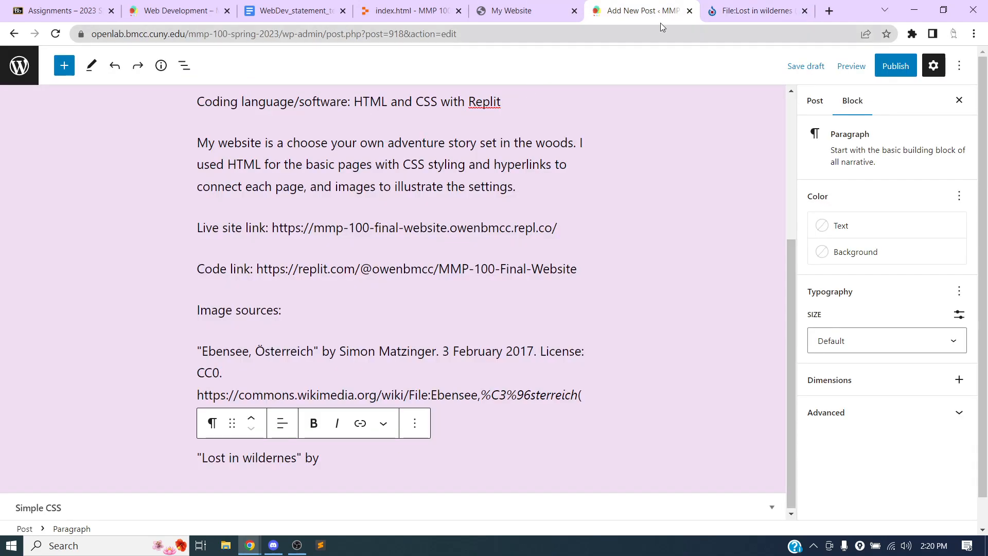
click(746, 11)
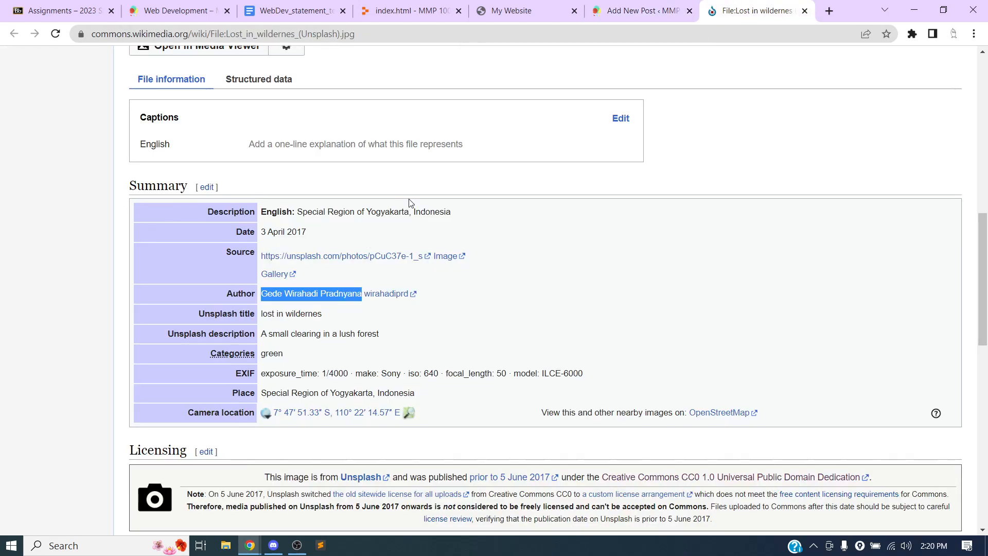
click(607, 16)
key(ctrl+v)
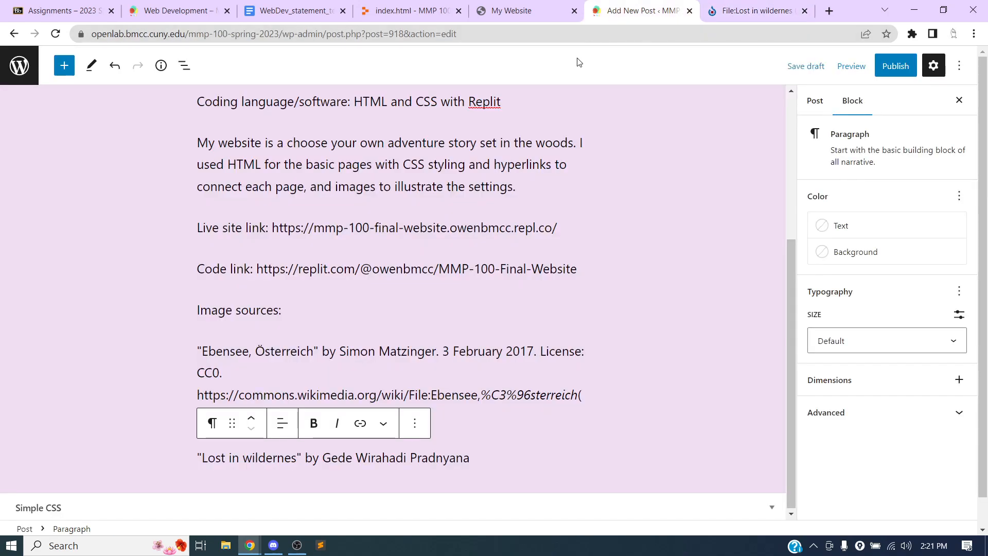
text(.)
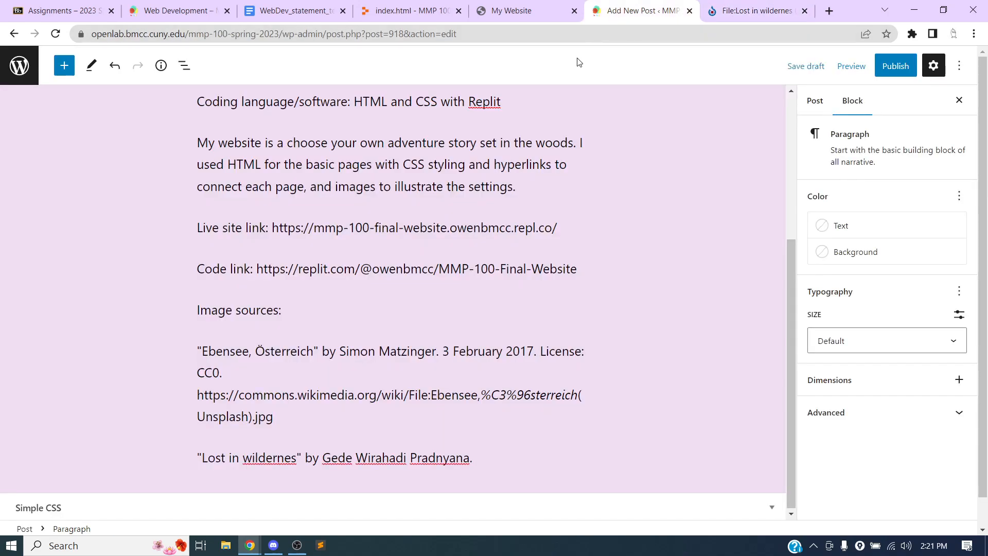
- Copy the date "3 April 2017" from the Wikimedia Commons summary and add it to the forest photo's citation, followed by a period
click(705, 14)
drag(262, 235, 307, 235)
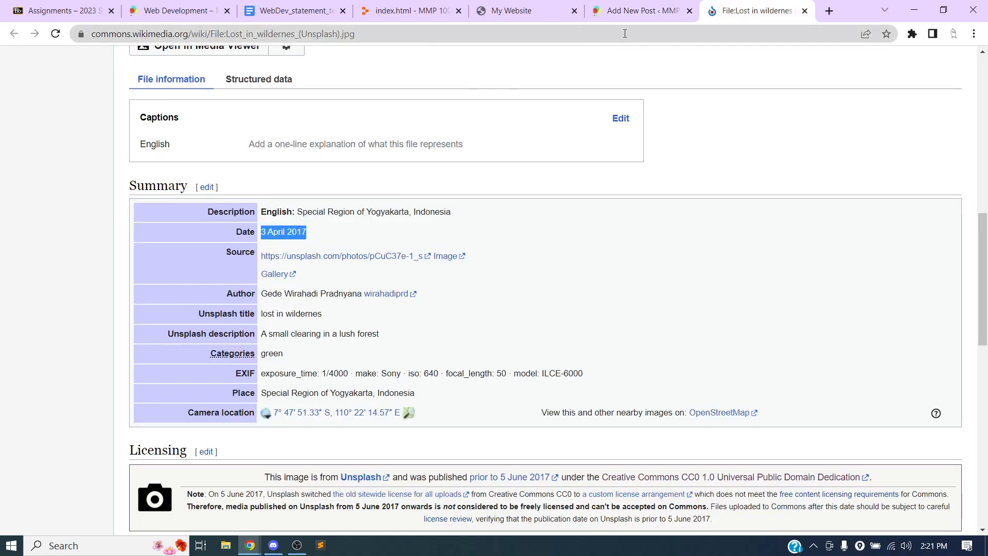
key(ctrl+c)
click(636, 13)
key(ctrl+v)
text(.)
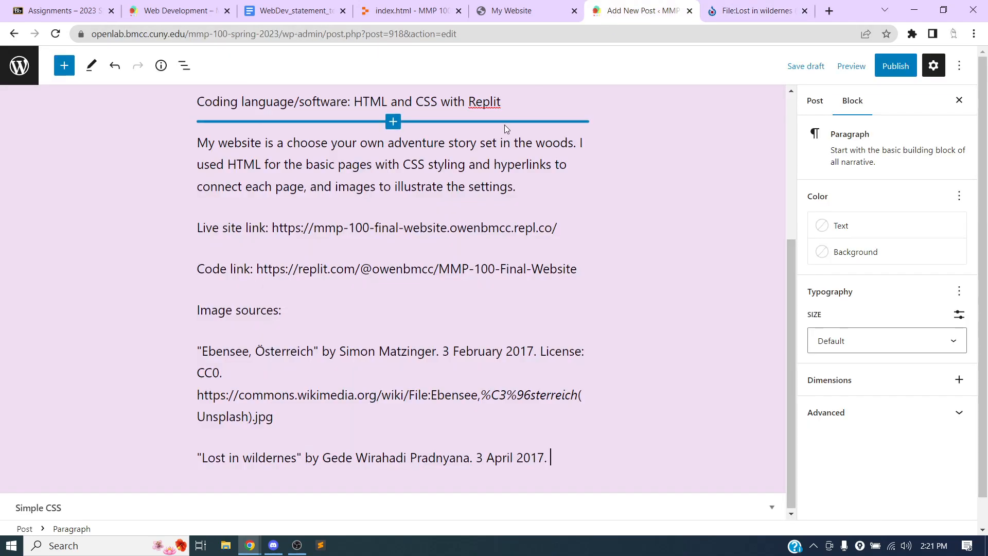
- Check the forest photo's licensing on Wikimedia Commons and add "License: CC0." to the end of its citation in the post
click(723, 15)
scroll(703, 294, down, 3)
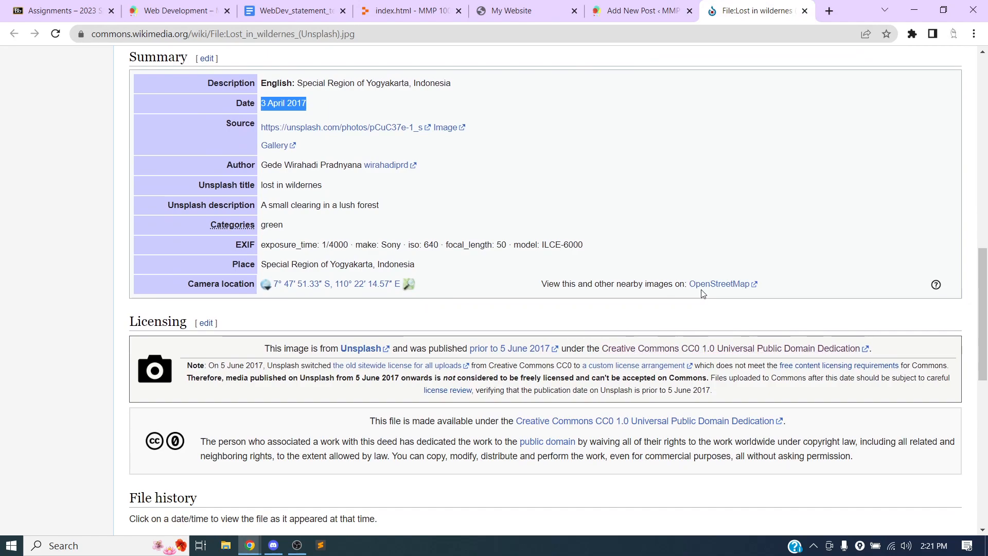
click(635, 11)
text(LIcence)
key(BackSpace)
key(BackSpace)
key(BackSpace)
key(BackSpace)
text(icenc)
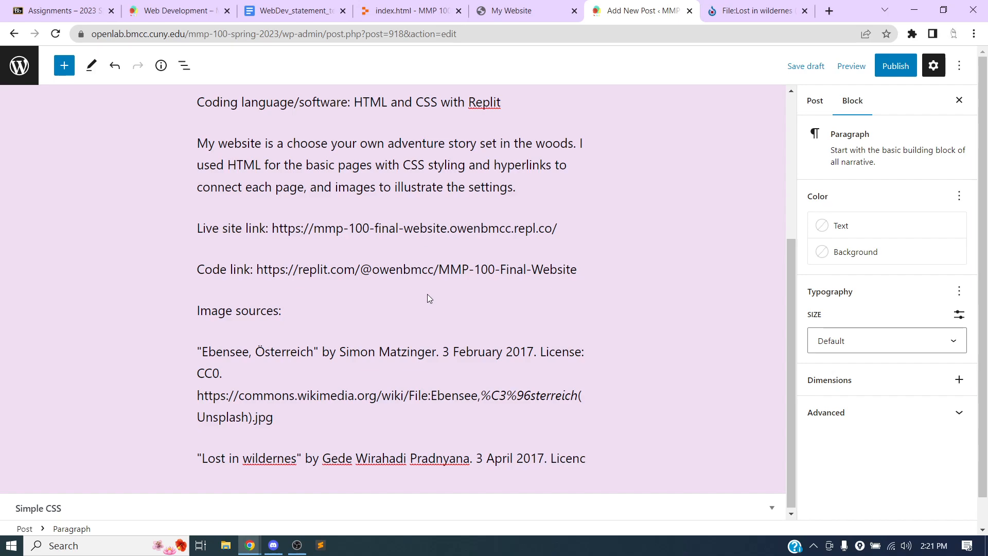
key(BackSpace)
text(se:)
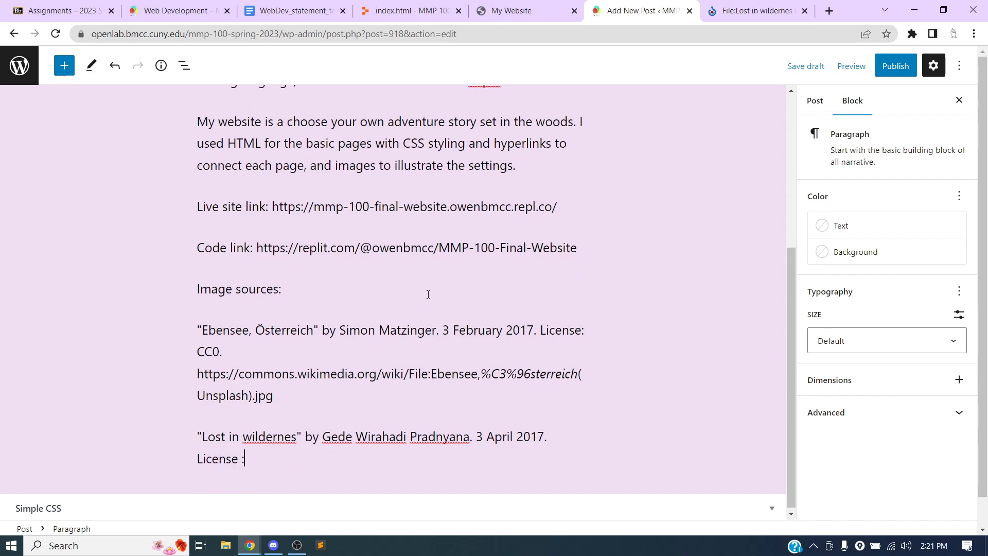
text(: CC0.)
- Paste the forest photo's Wikimedia Commons page URL at the end of its citation and close the source page
click(736, 12)
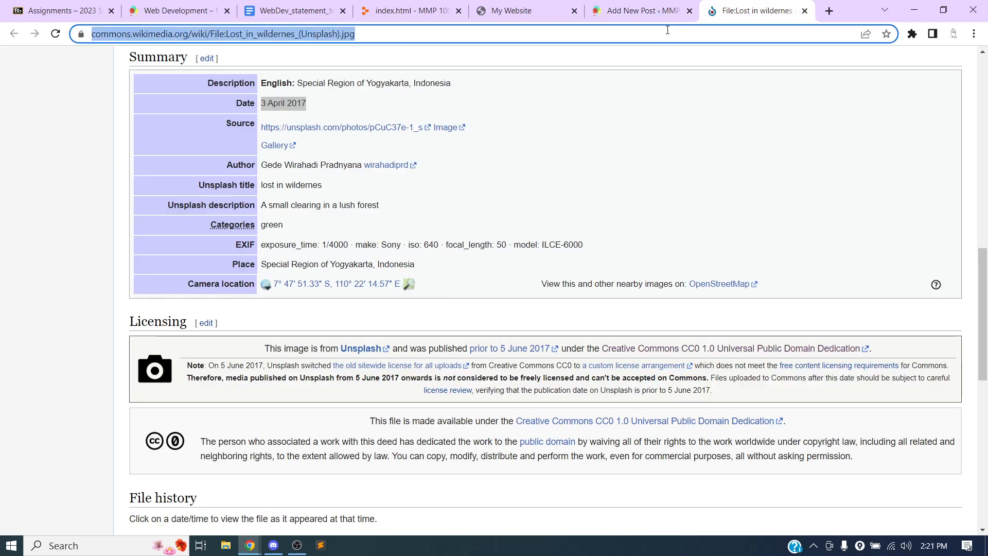
click(643, 11)
key(ctrl+v)
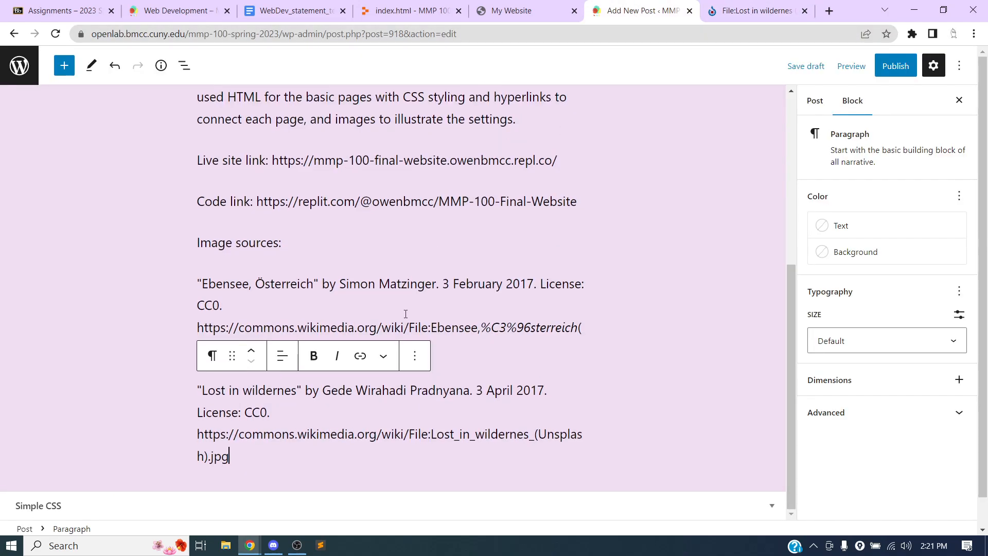
scroll(404, 314, up, 5)
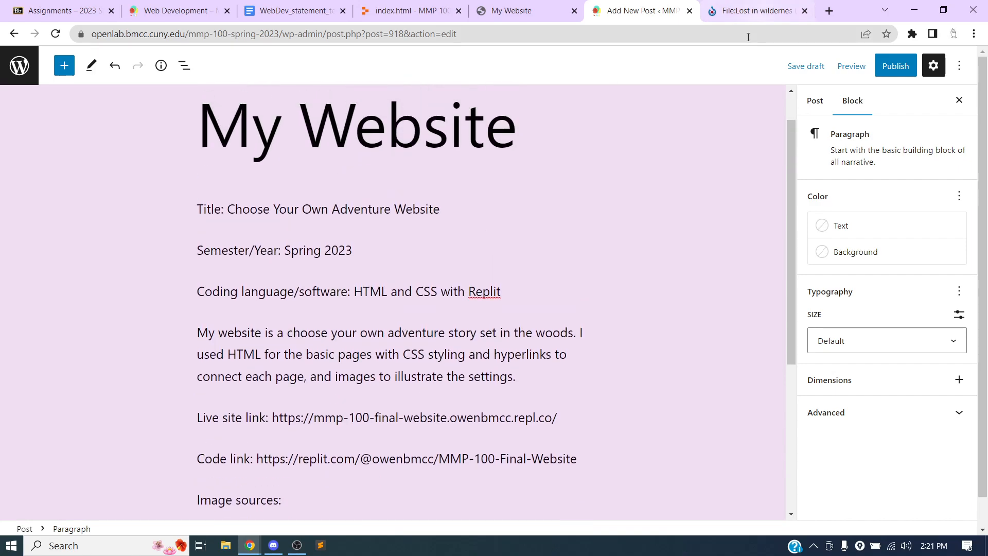
click(805, 11)
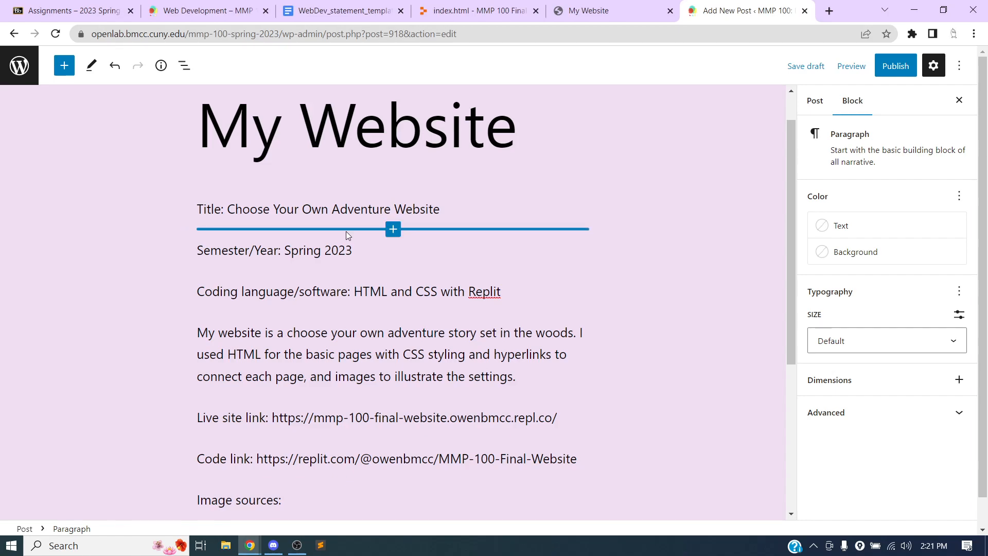
- Insert an empty paragraph above the "Title: Choose Your Own Adventure Website" line in the post
click(193, 206)
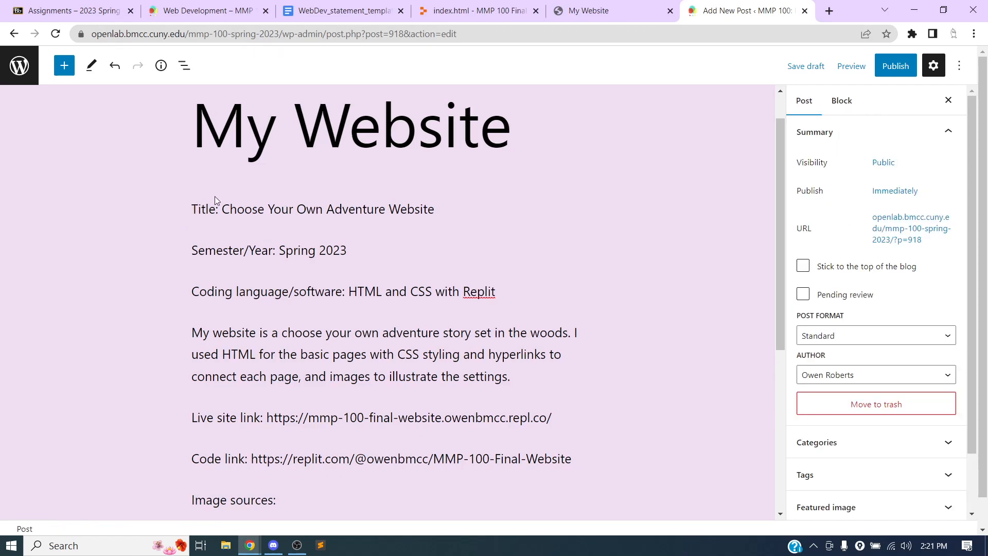
click(195, 211)
key(Return)
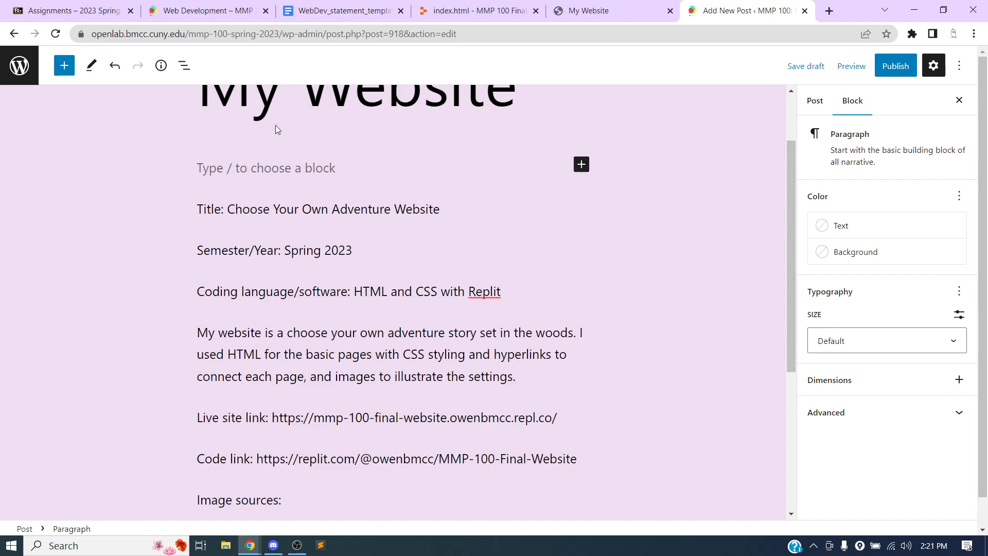
- Switch to the live website's home page and take a screenshot of it with the Xbox Game Bar capture tool
click(616, 17)
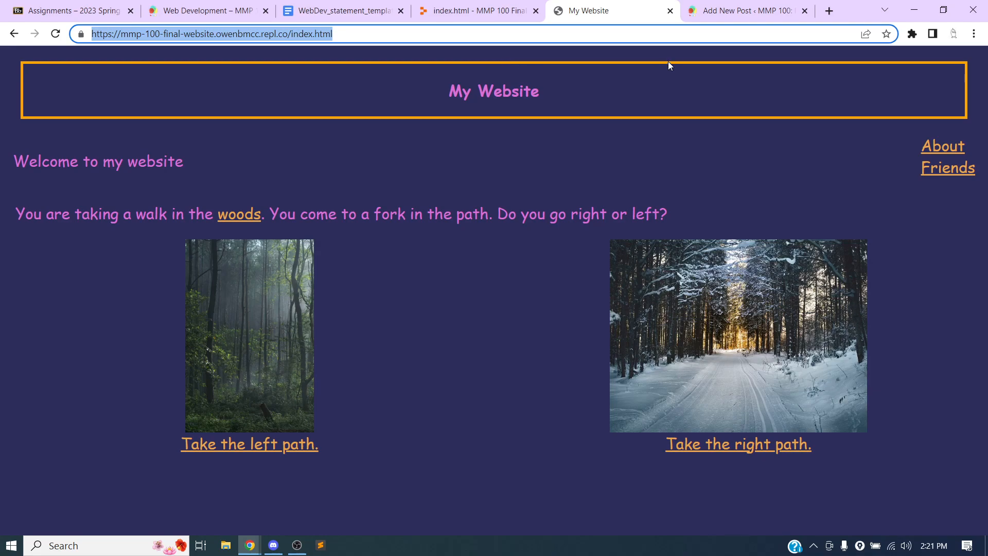
click(509, 144)
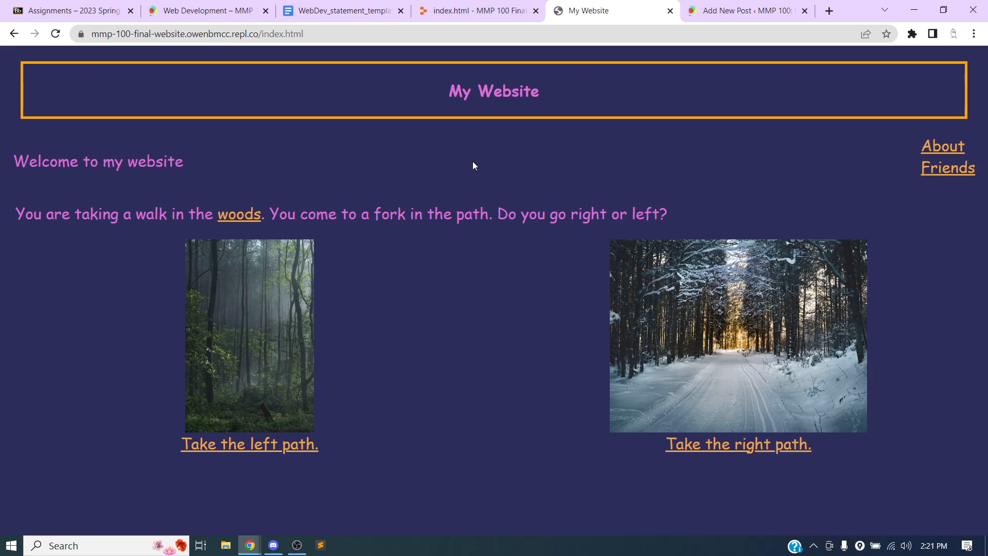
key(super+g)
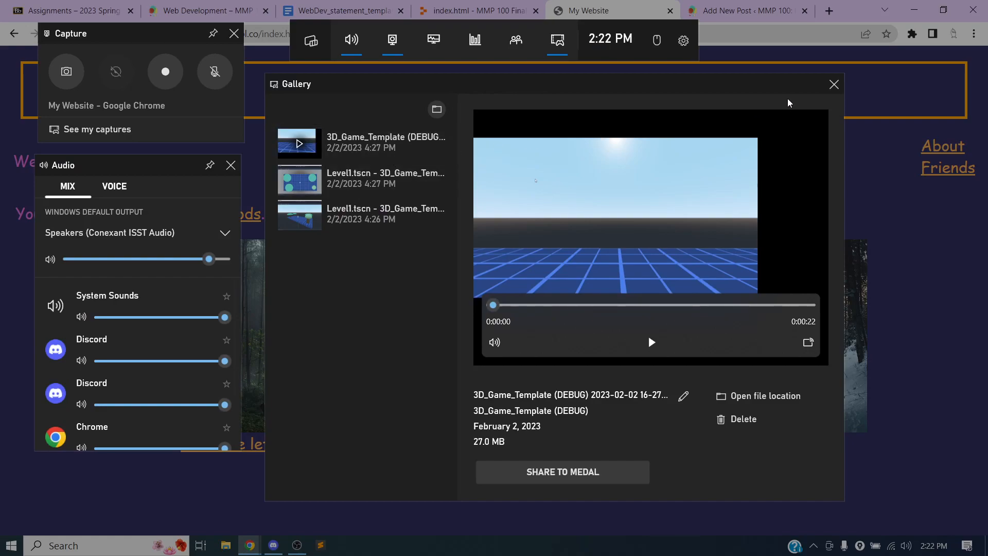
click(834, 84)
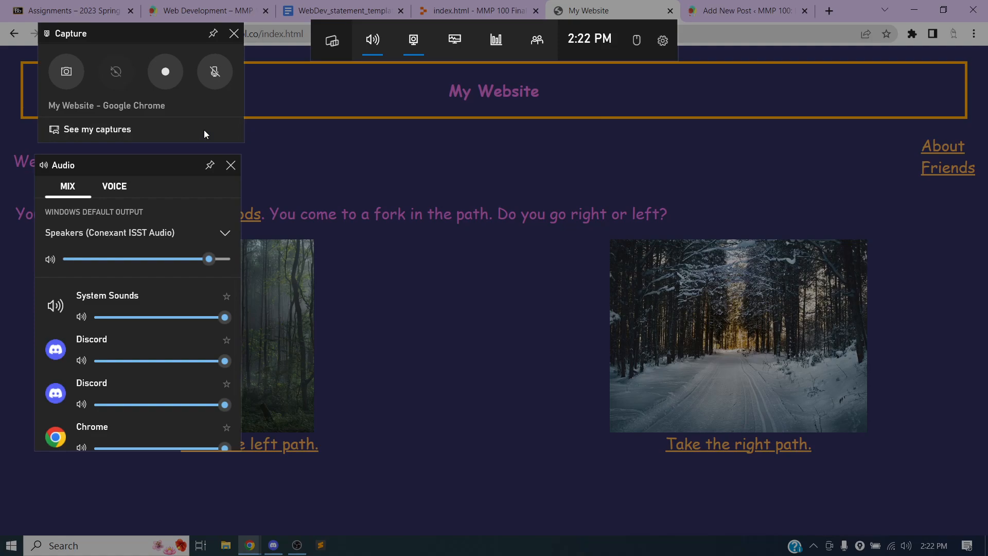
mouse_move(128, 36)
mouse_down()
mouse_move(116, 35)
mouse_move(157, 30)
mouse_move(124, 35)
mouse_up()
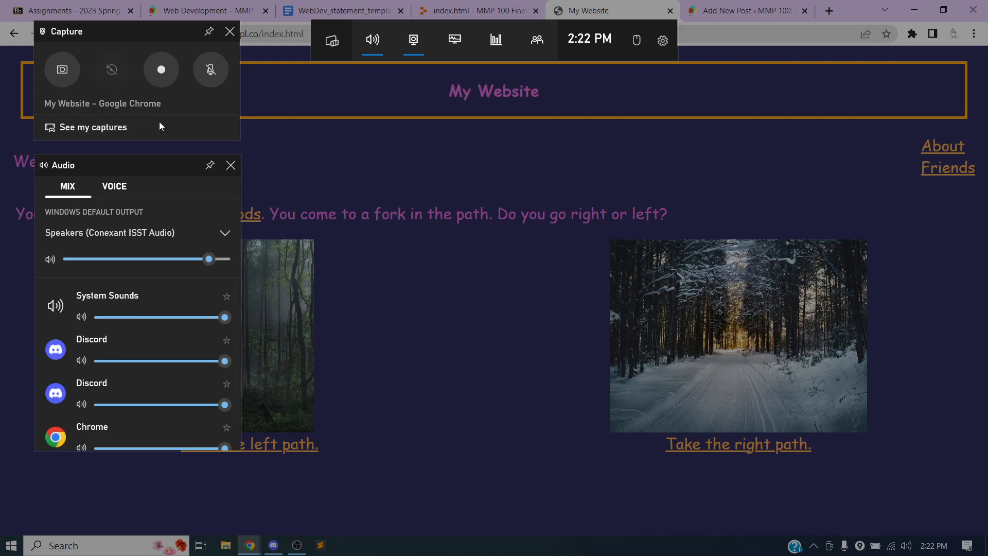
click(74, 74)
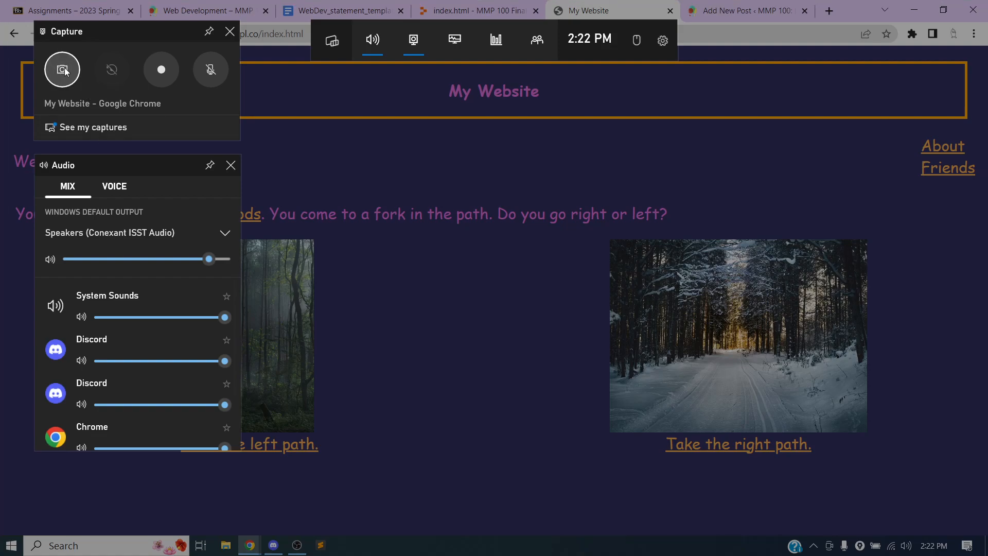
- Open the Captures folder from the capture gallery, select the My Website screenshot PNG, and reposition the folder window
click(74, 127)
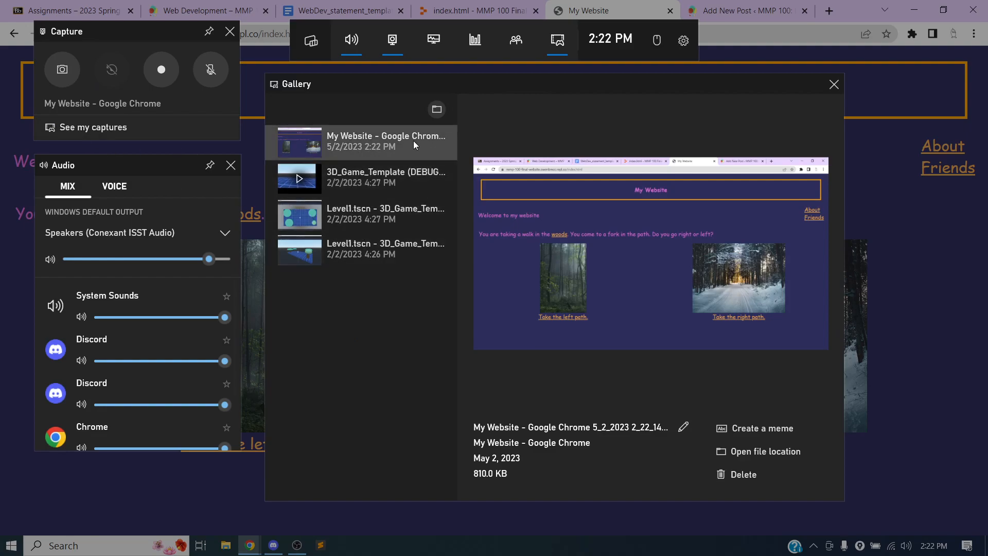
click(436, 110)
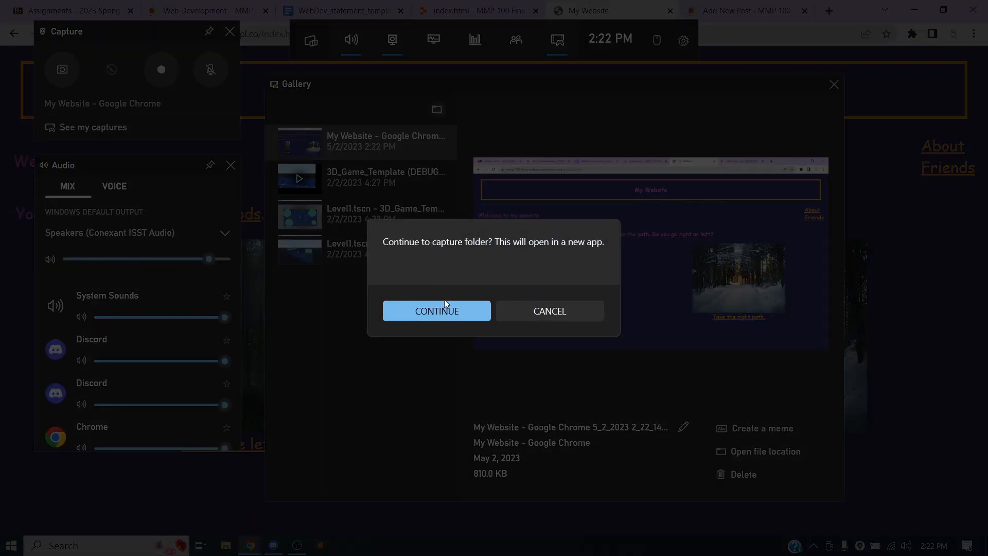
click(445, 311)
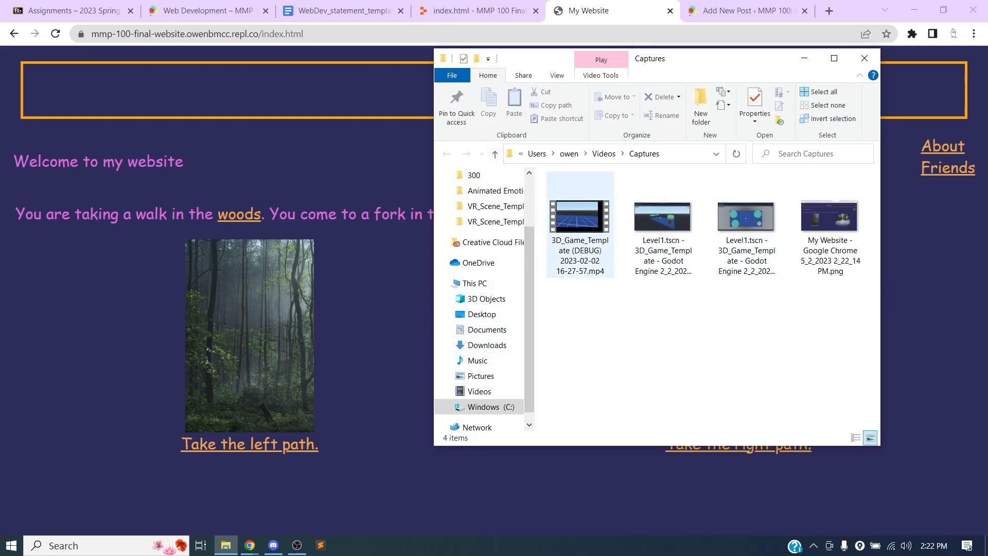
scroll(501, 265, down, 1)
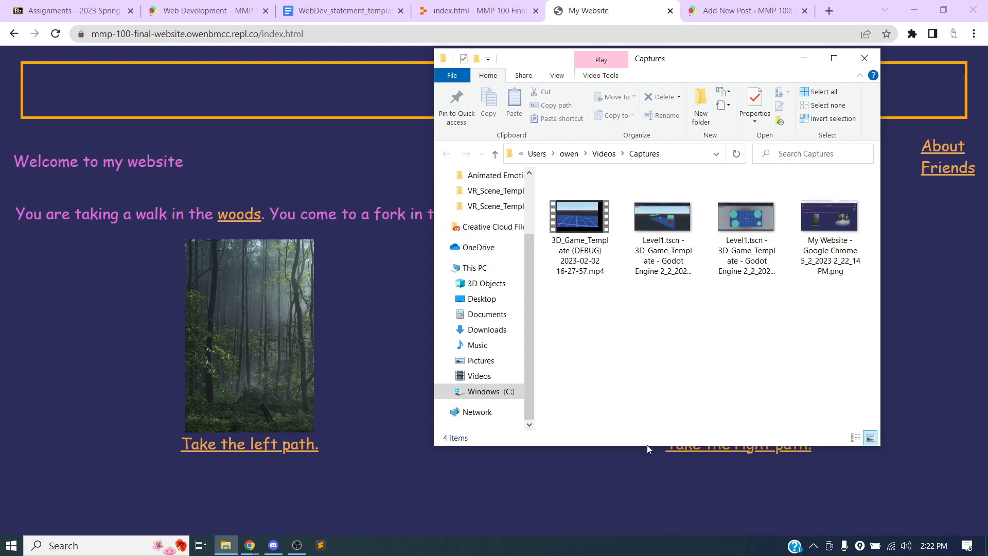
click(823, 248)
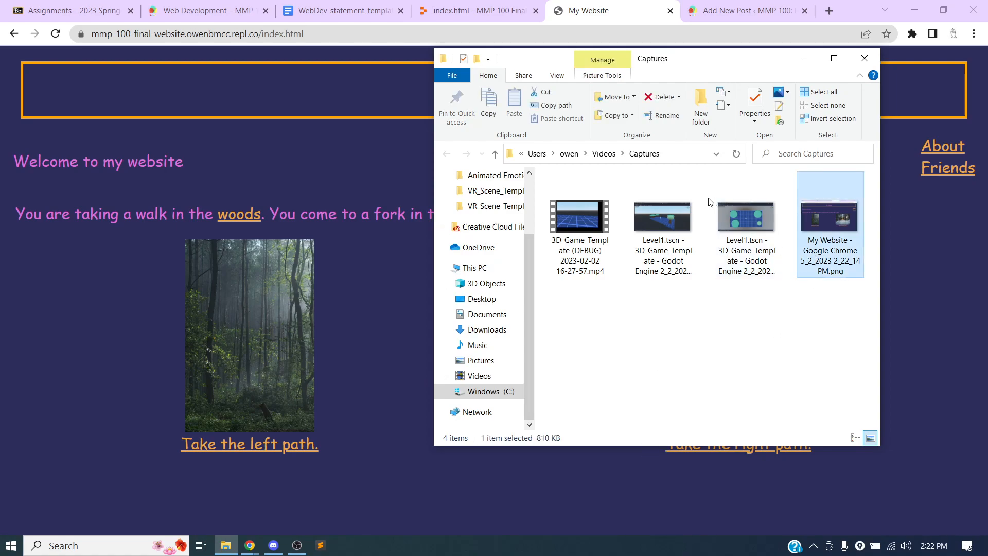
drag(681, 66, 328, 85)
- Add the My Website screenshot from the Captures folder to the OpenLab post and move the image above the Title line
click(746, 10)
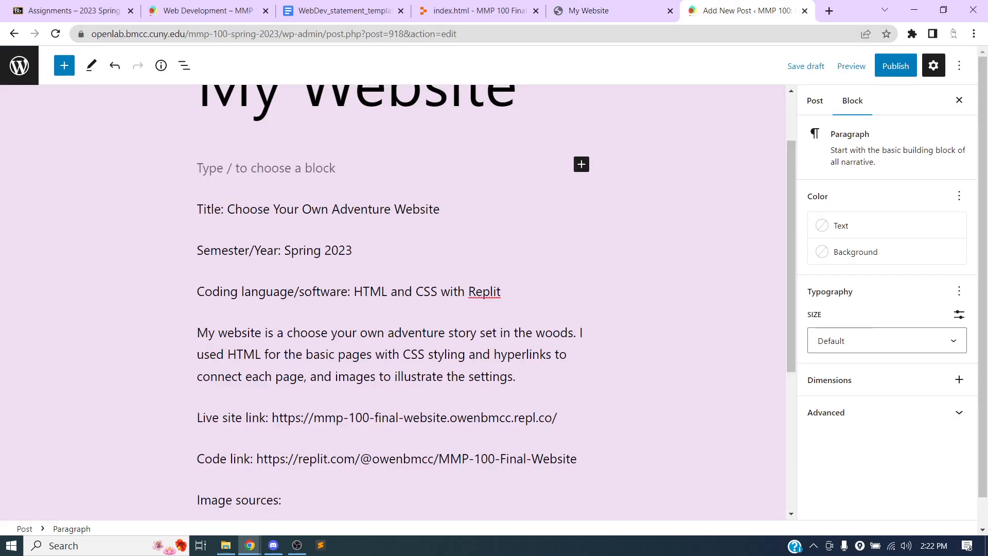
click(226, 546)
drag(450, 217, 574, 210)
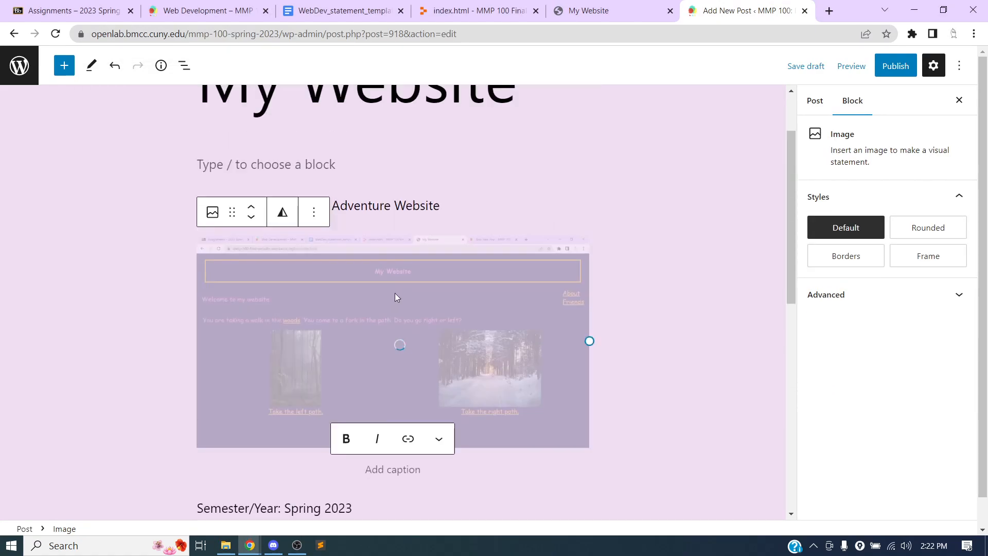
click(123, 316)
click(234, 297)
click(252, 212)
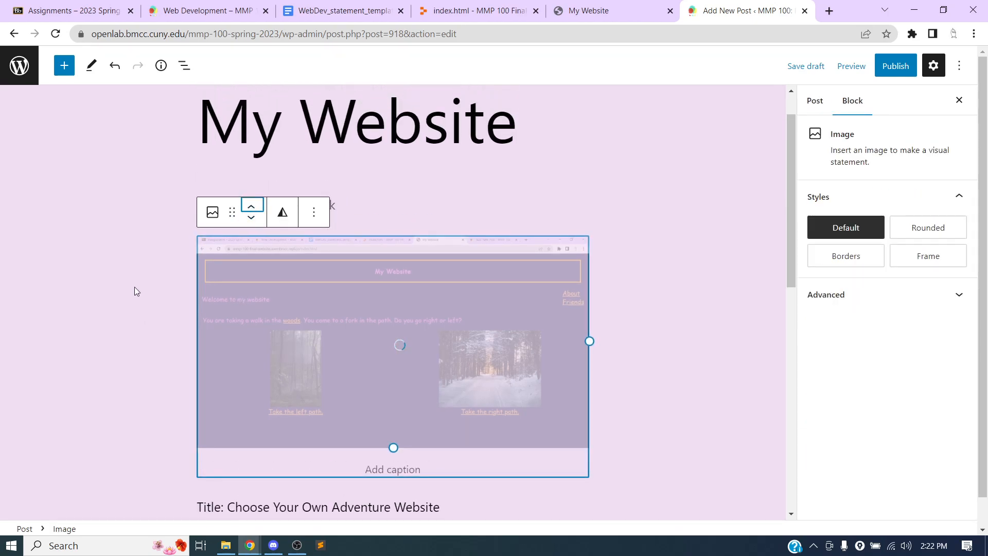
- Preview the post in a new tab, review its screenshot, statement, links and image sources, and close the preview
click(131, 289)
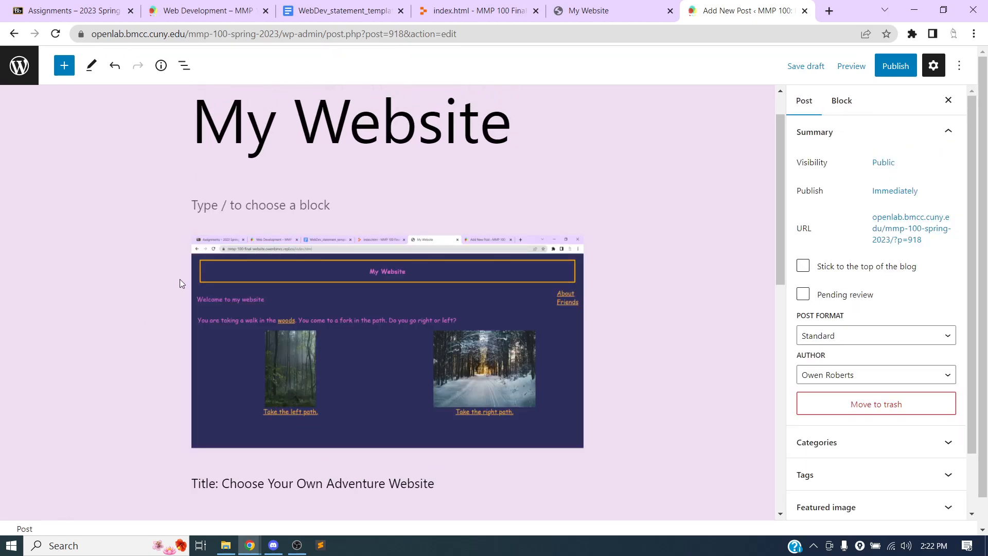
scroll(148, 262, down, 4)
scroll(134, 267, up, 5)
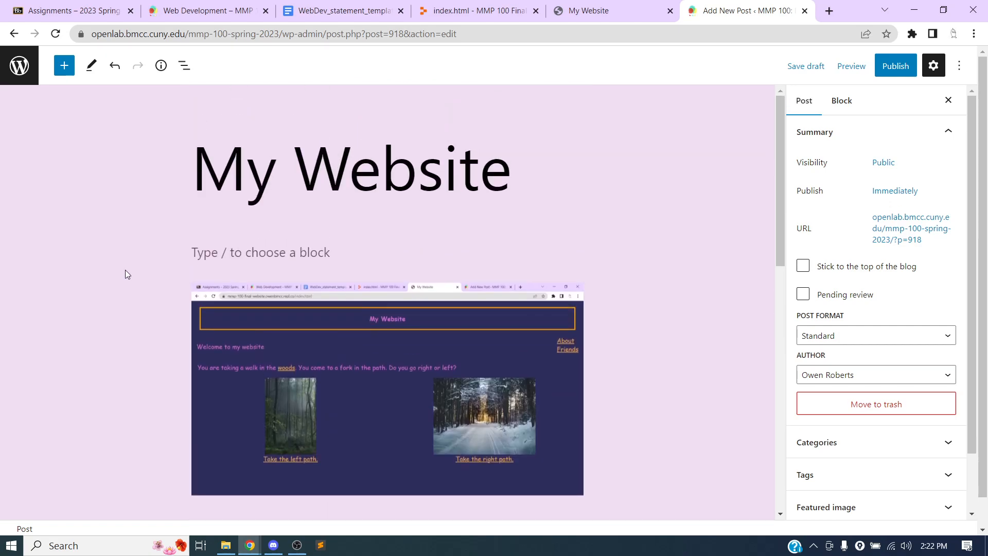
click(850, 66)
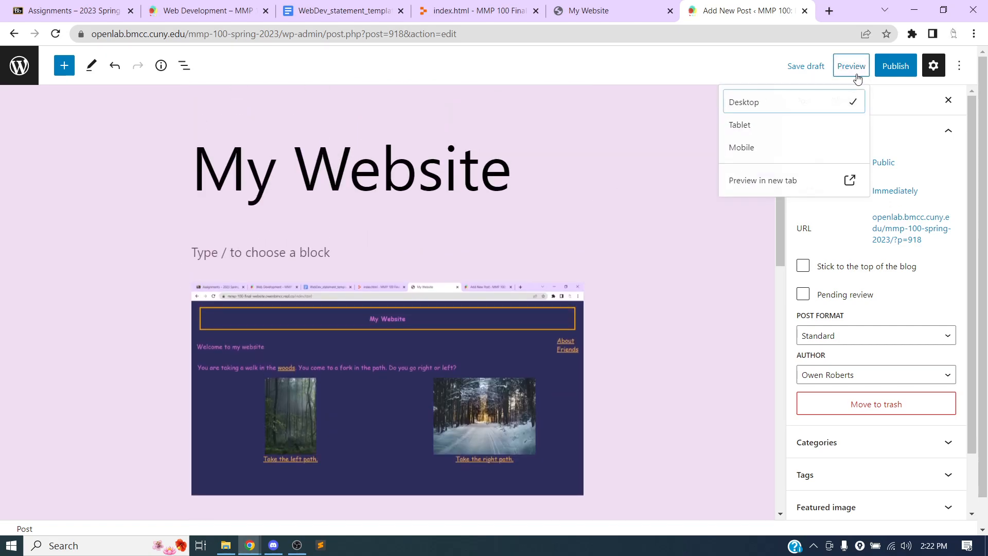
click(815, 180)
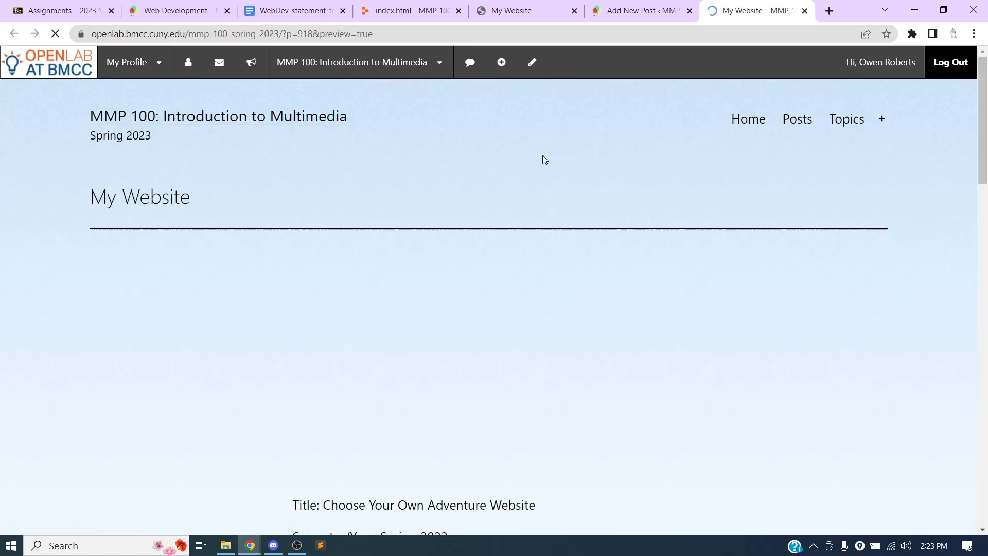
scroll(516, 157, down, 4)
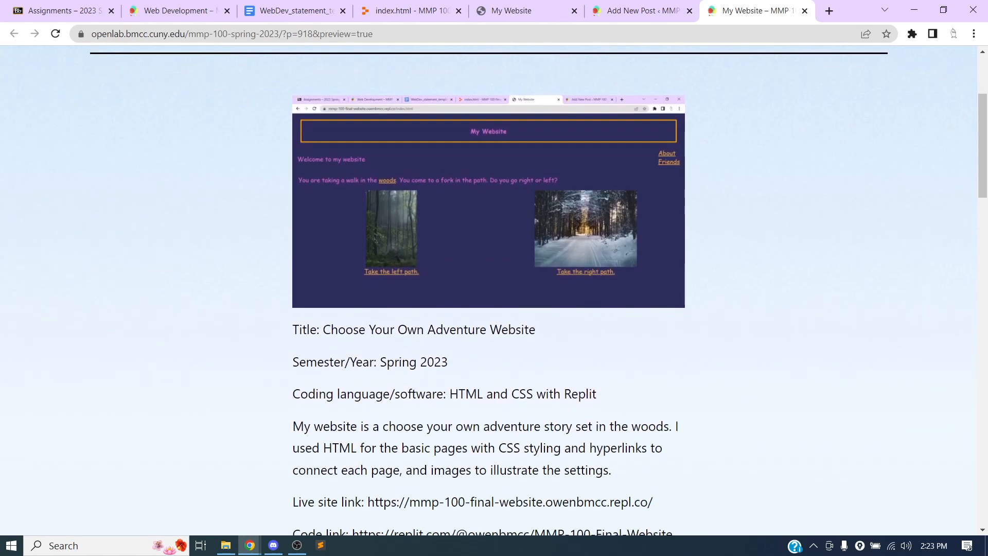
scroll(517, 154, down, 1)
scroll(517, 153, down, 5)
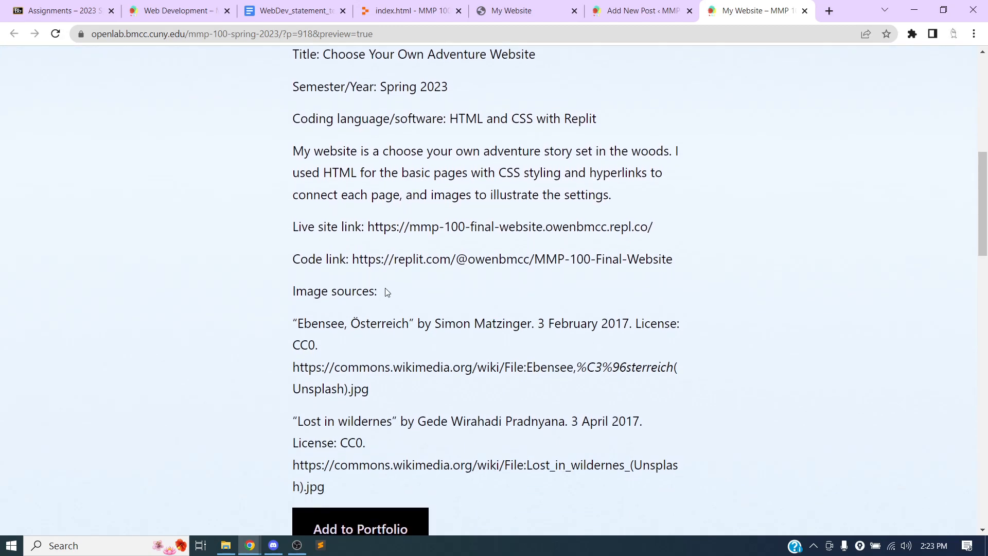
scroll(383, 297, down, 3)
scroll(456, 232, up, 8)
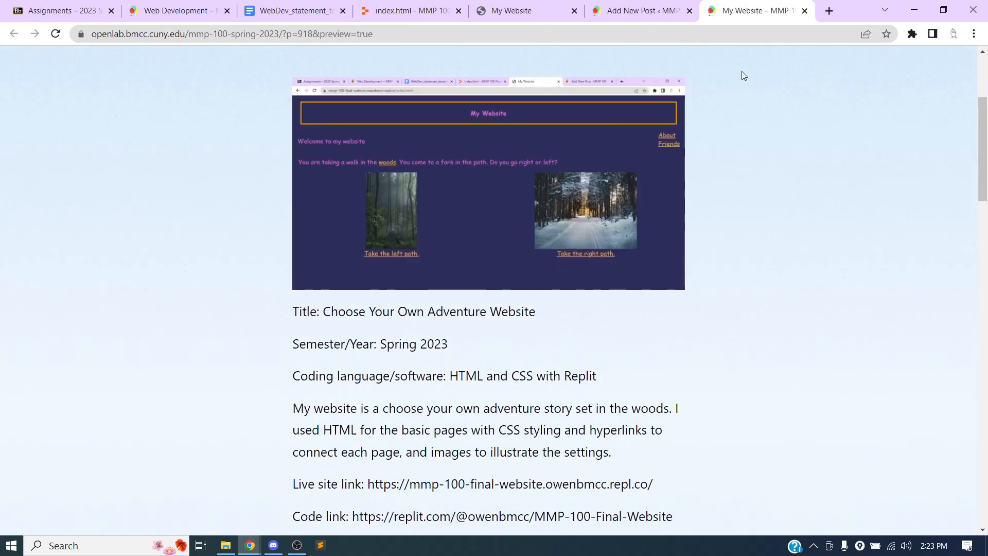
click(804, 11)
- Turn the live site URL in the post into a hyperlink that opens in a new tab
scroll(377, 221, down, 6)
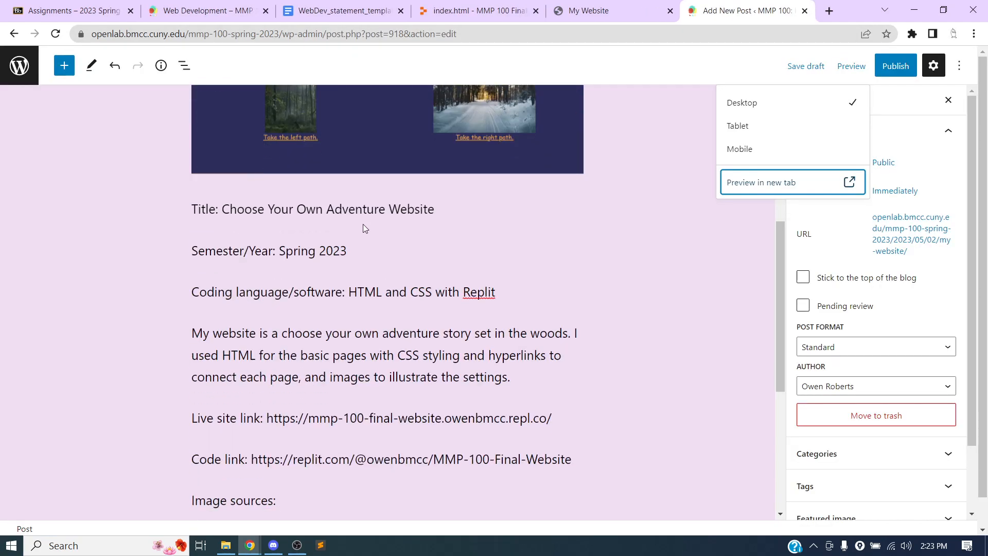
scroll(350, 318, down, 3)
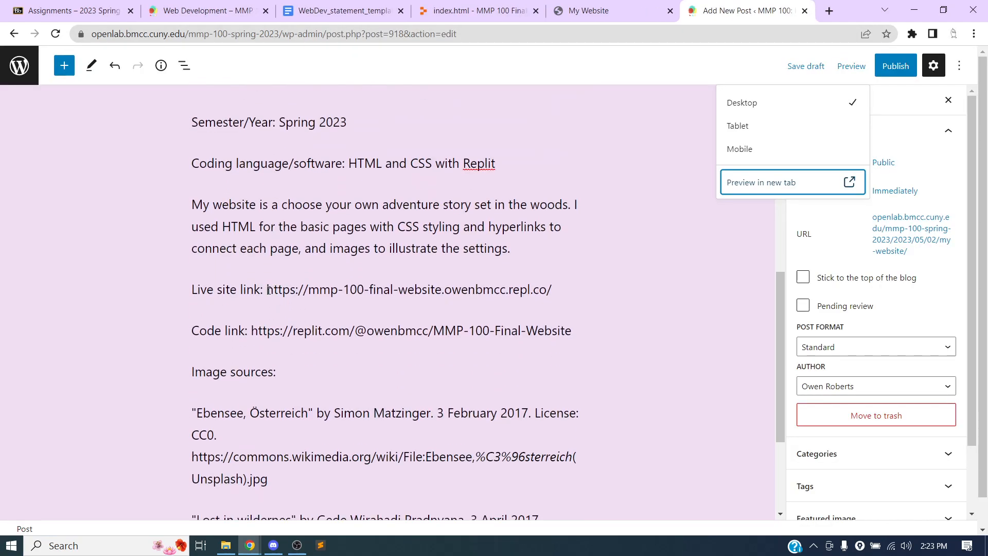
click(358, 289)
mouse_move(559, 290)
mouse_down()
mouse_move(345, 302)
mouse_move(273, 289)
mouse_move(573, 278)
mouse_up()
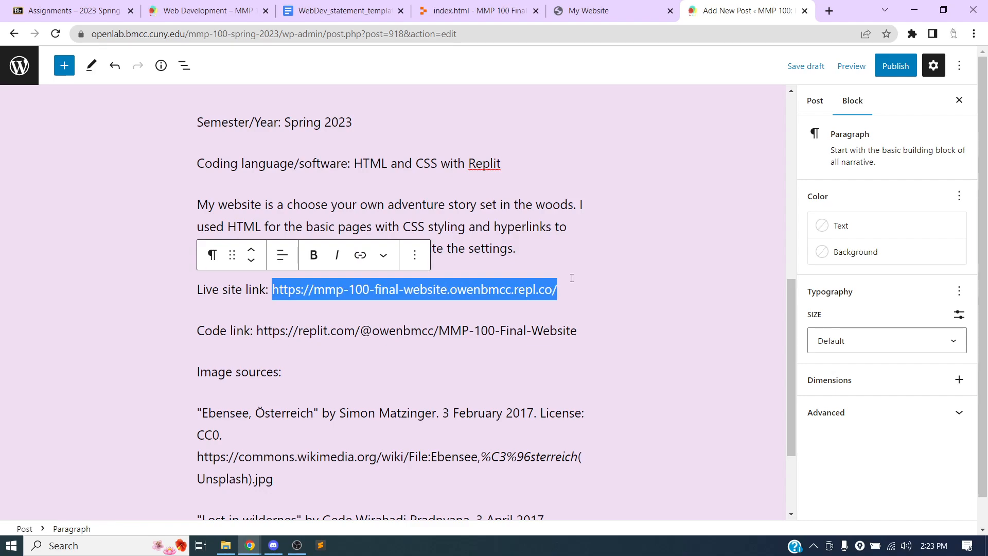
key(ctrl+k)
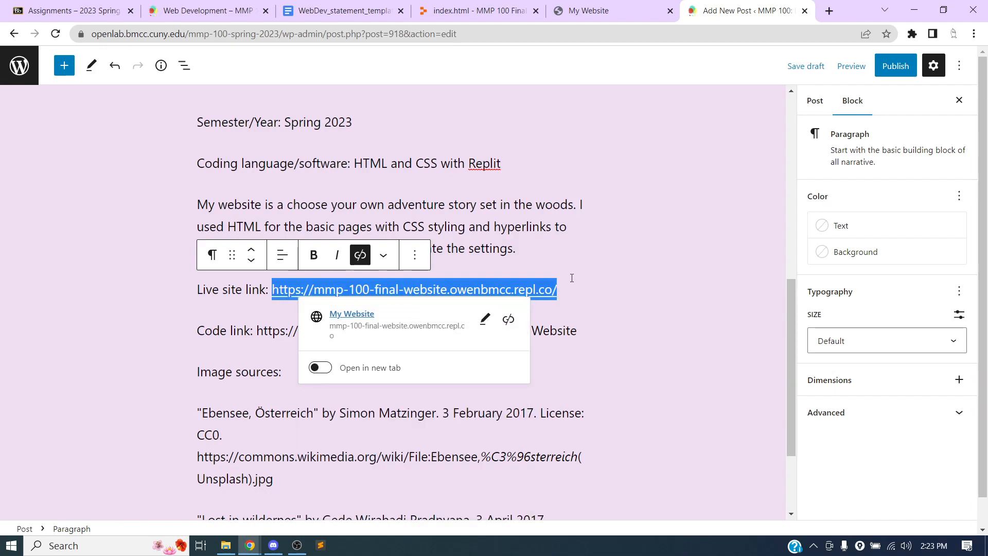
click(324, 372)
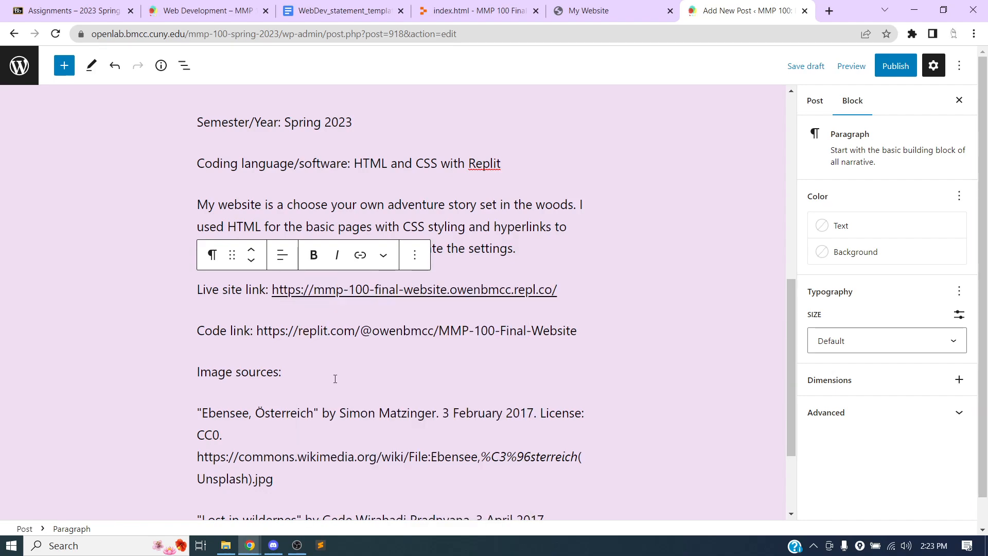
click(365, 259)
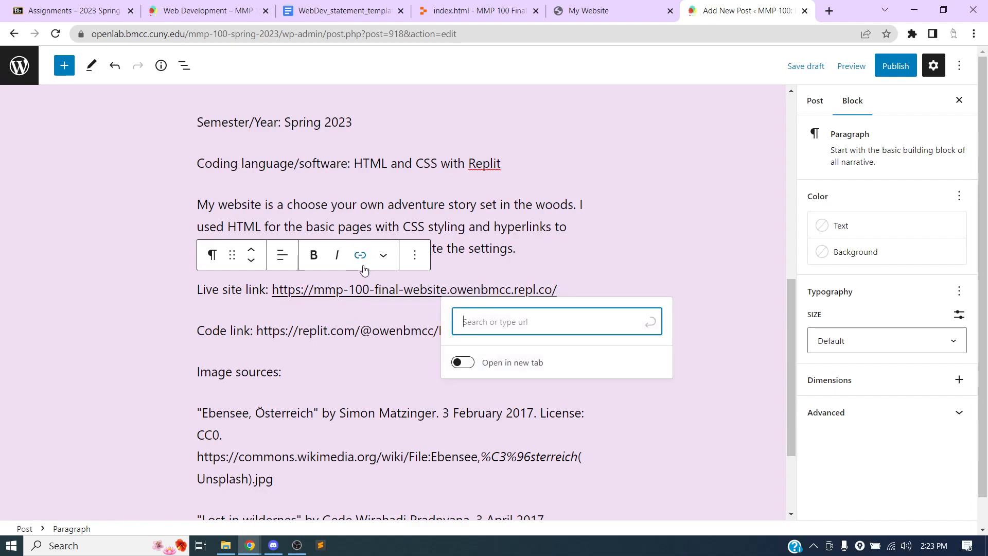
click(379, 309)
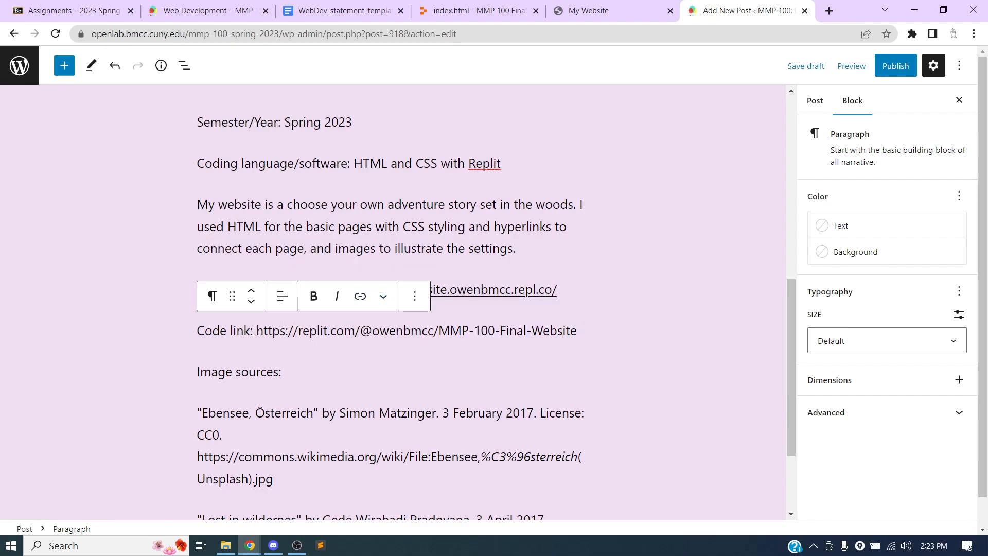
- Turn the Replit URL on the code link line into a hyperlink that opens in a new tab
drag(257, 330, 574, 332)
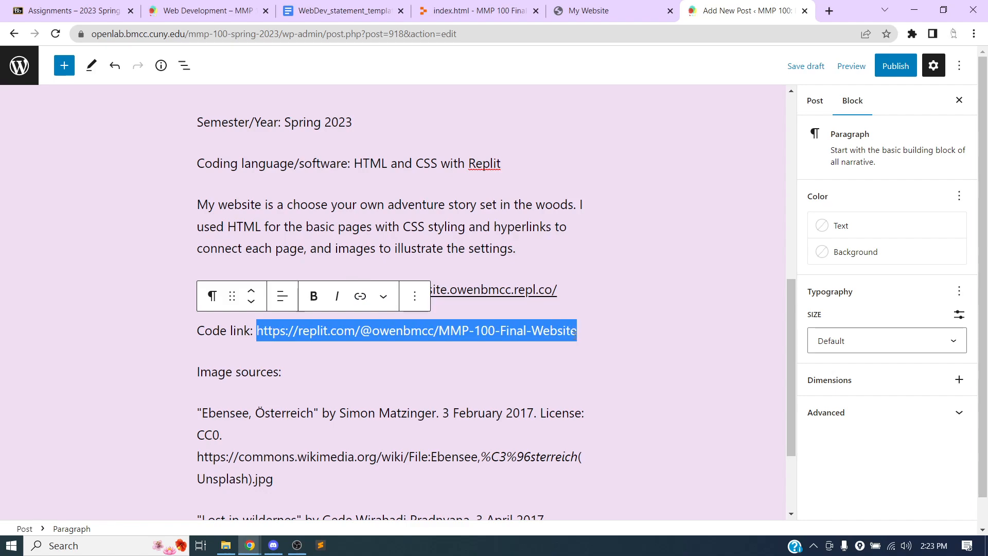
click(360, 295)
click(322, 306)
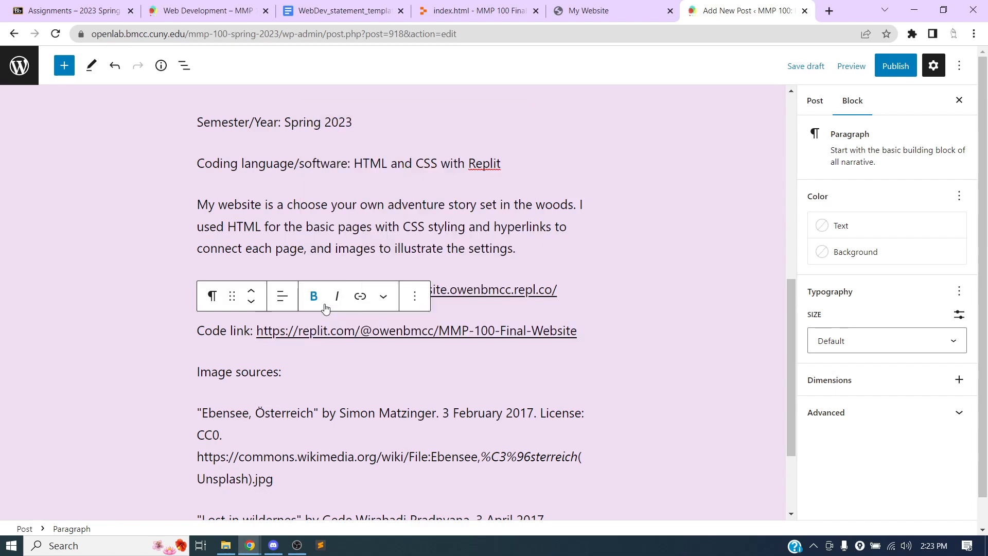
- Turn both Wikimedia Commons URLs under Image sources into hyperlinks that open in a new tab
scroll(258, 351, down, 3)
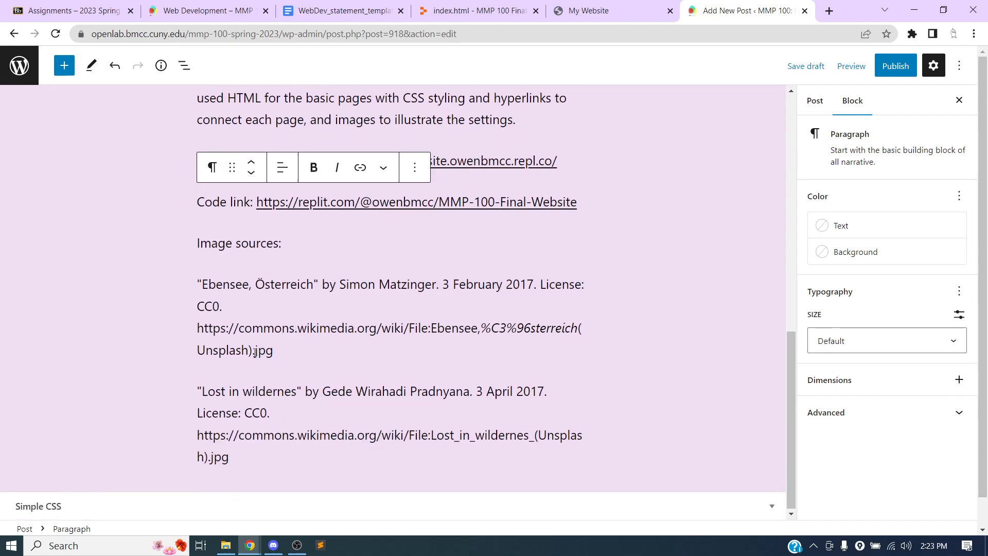
drag(199, 329, 284, 355)
click(359, 249)
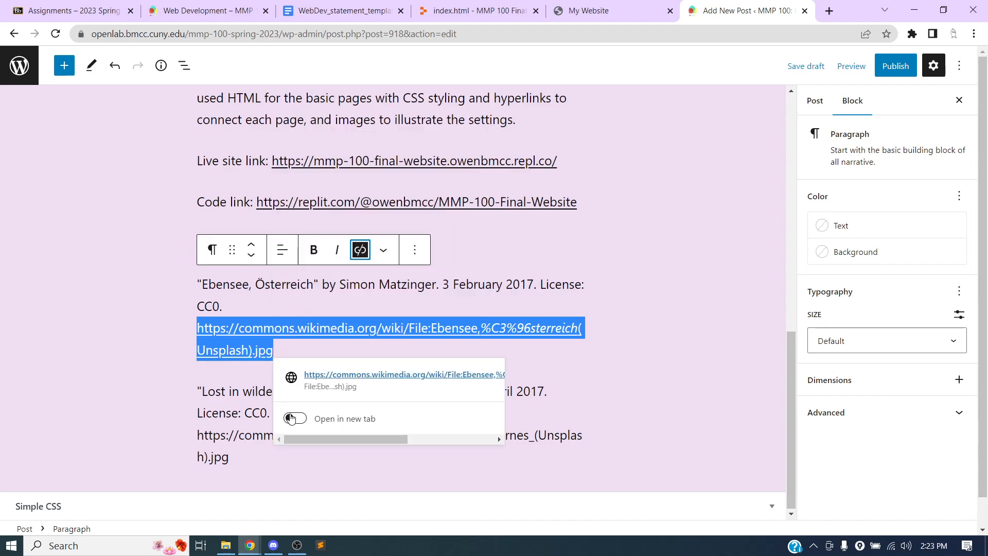
click(290, 416)
drag(199, 434, 231, 457)
click(360, 356)
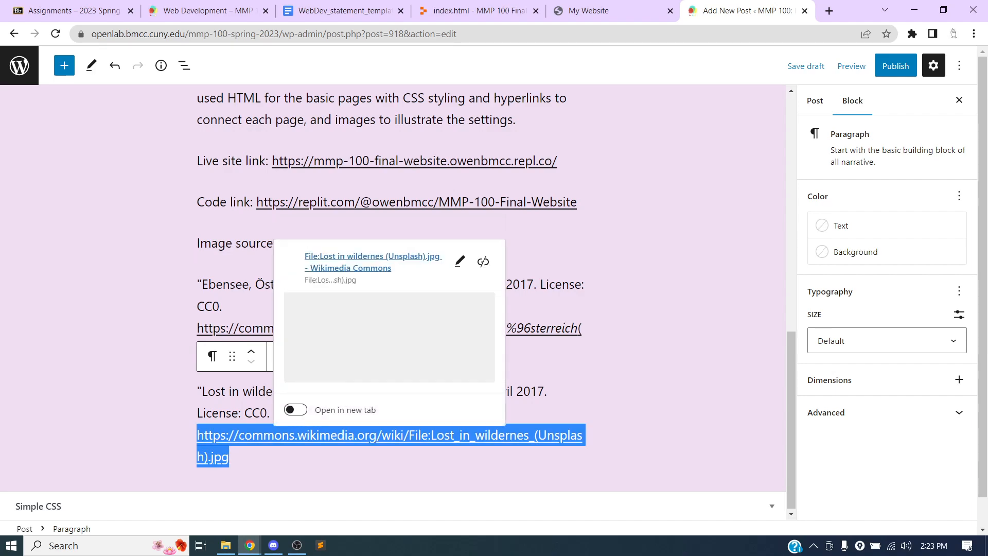
click(292, 411)
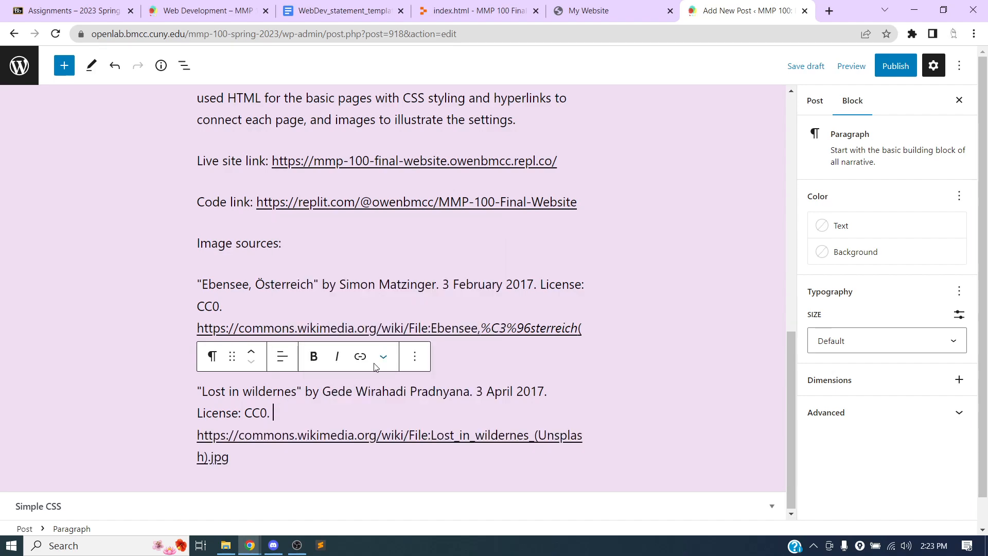
- Publish the post and copy the web address of its published page
click(896, 66)
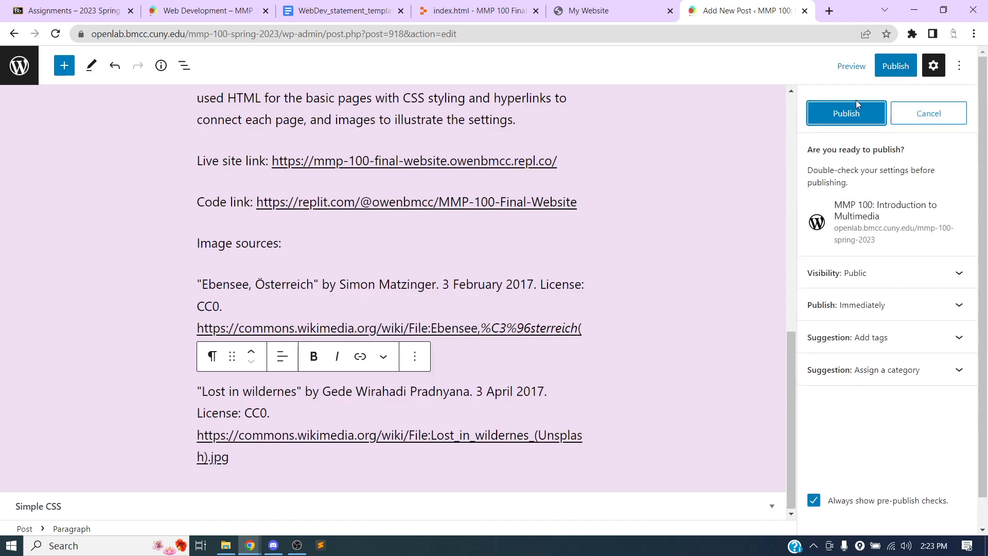
click(849, 115)
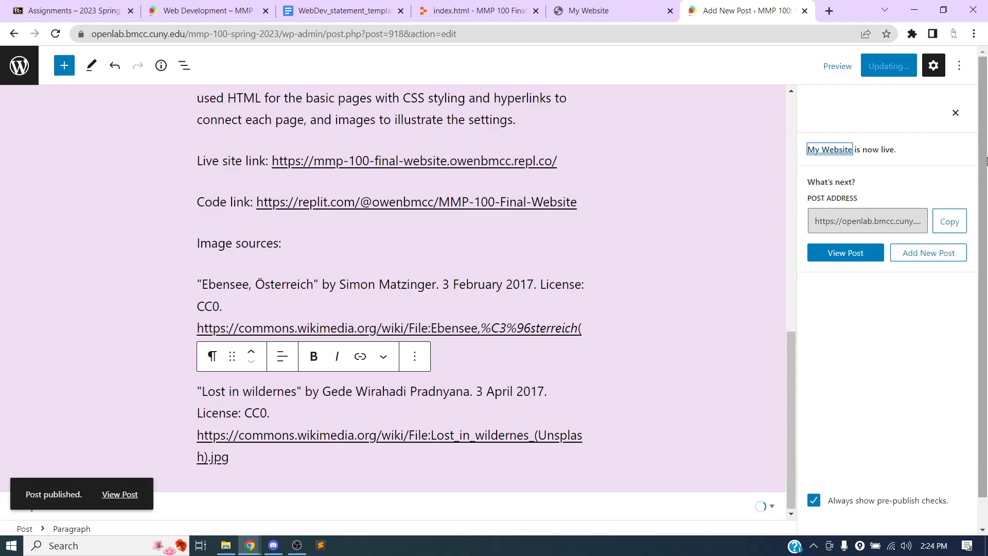
click(949, 221)
click(825, 255)
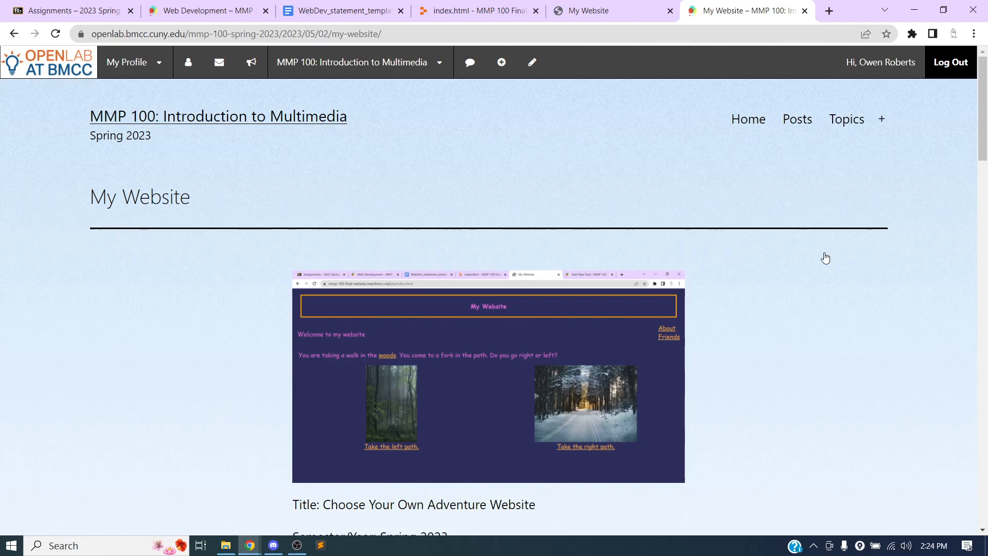
click(400, 28)
key(ctrl+c)
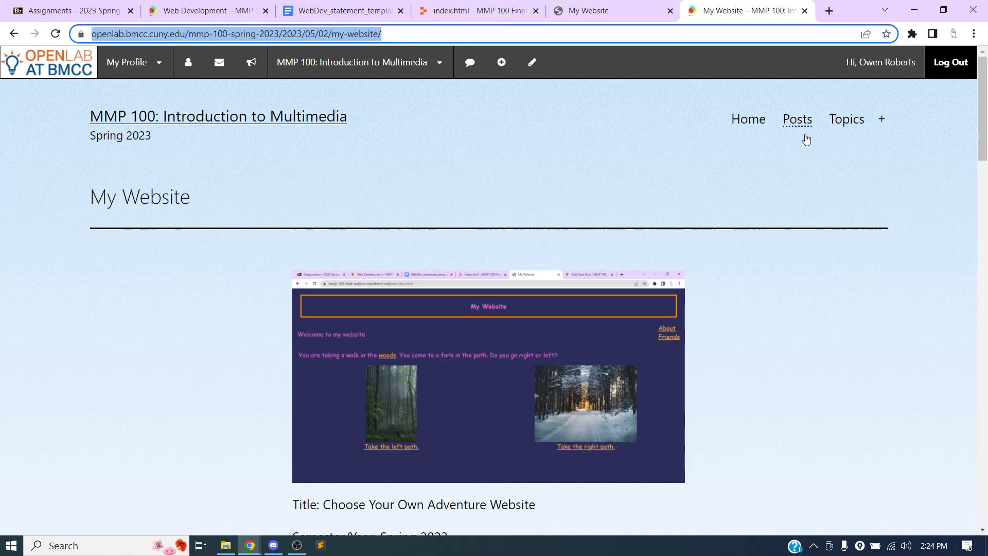
click(856, 129)
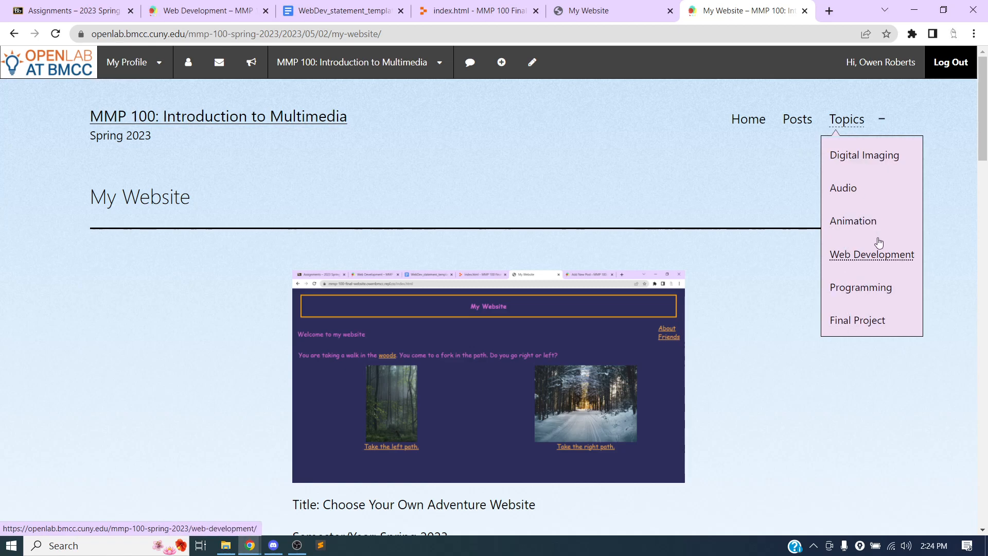
drag(642, 174, 644, 171)
click(653, 142)
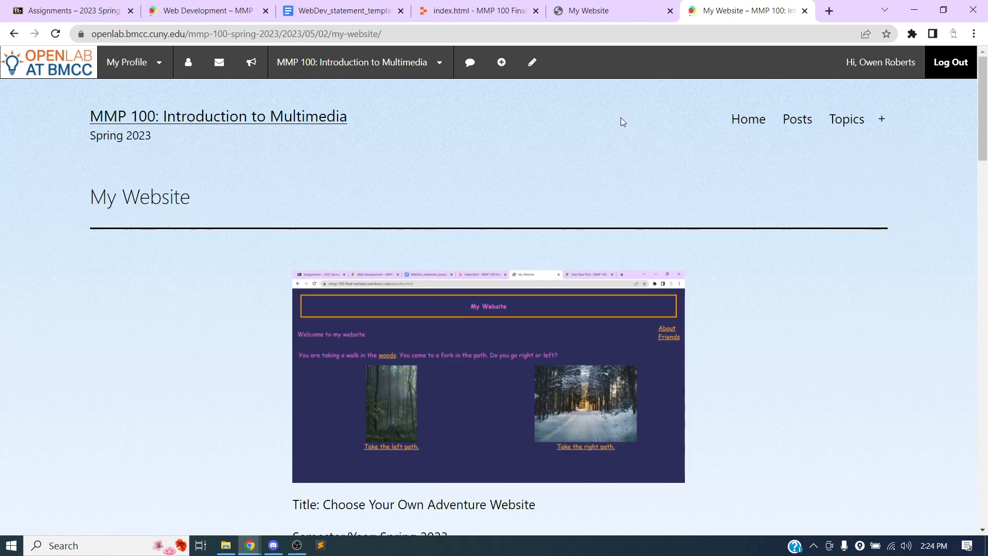
mouse_move(837, 124)
scroll(605, 101, down, 3)
scroll(606, 101, up, 3)
scroll(540, 112, down, 1)
scroll(548, 110, up, 1)
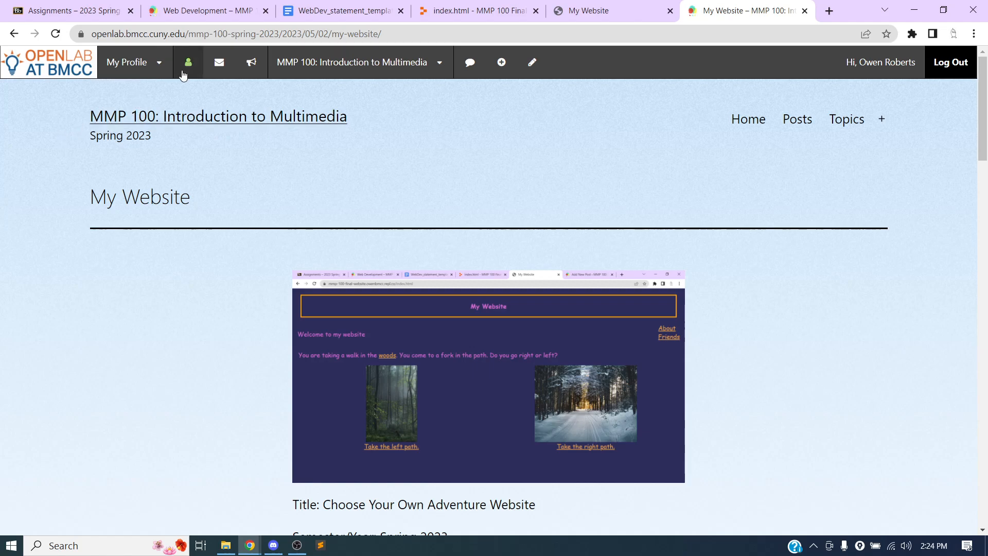
- Switch to the Blackboard course, turn on student preview, and open the Assignments page
click(73, 16)
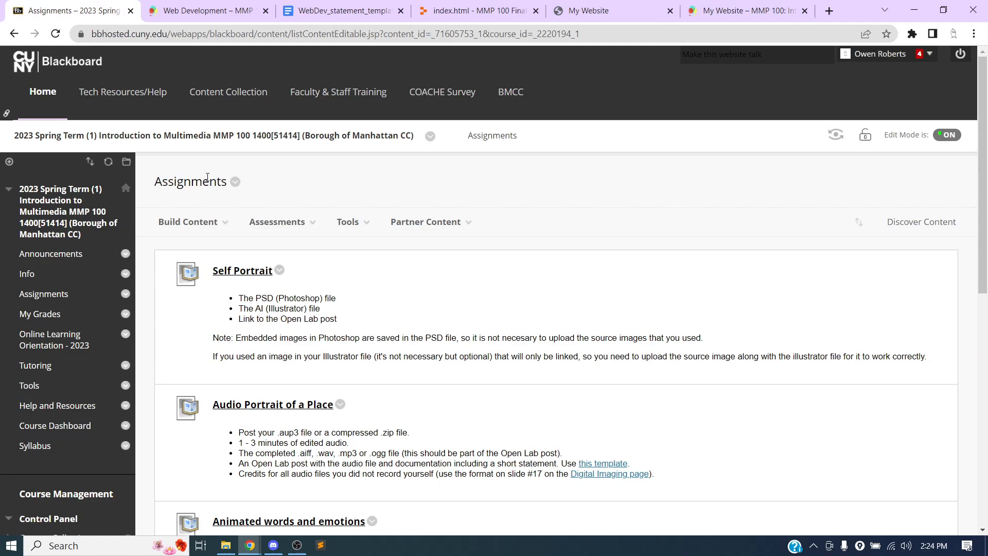
click(835, 135)
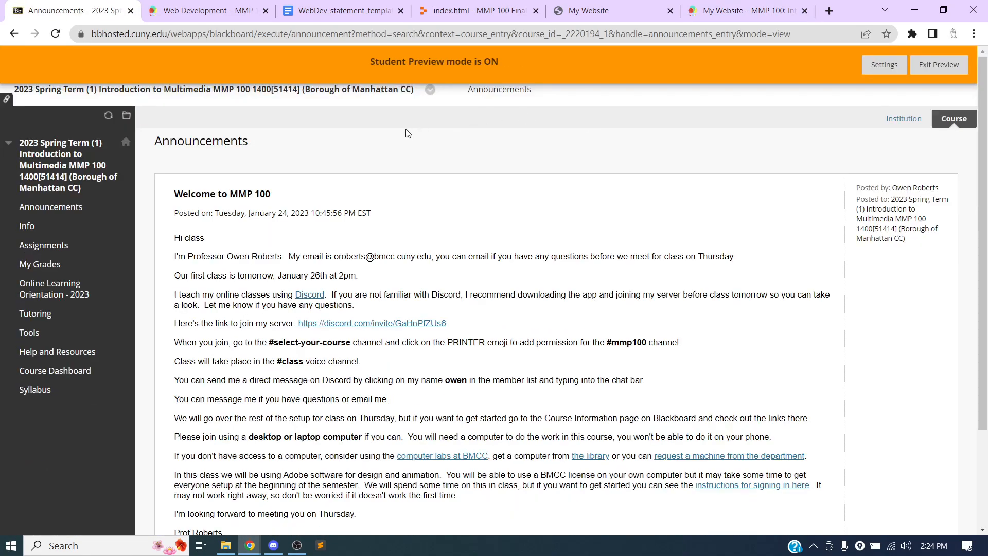
click(77, 245)
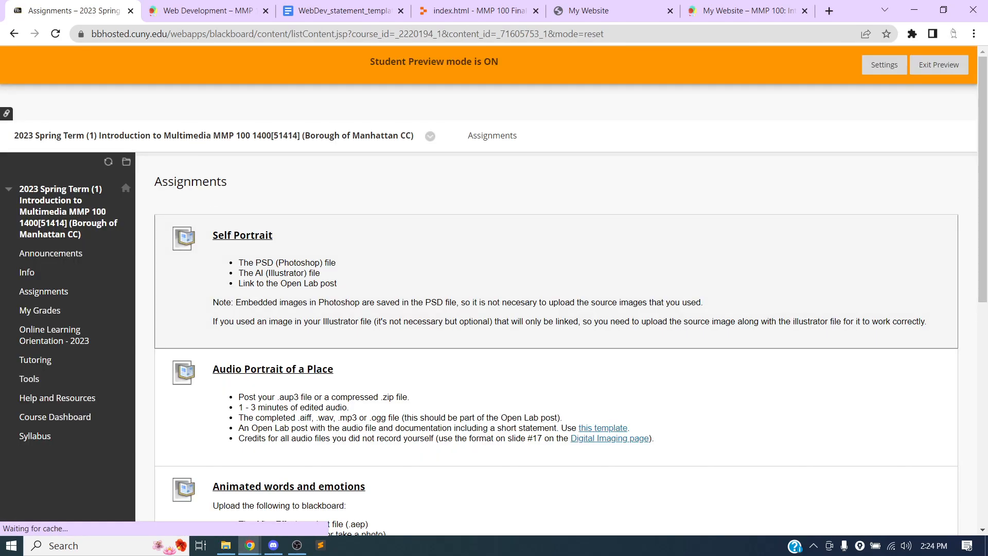
- Open the Website assignment's upload page and bring up its grading rubric
scroll(216, 193, down, 7)
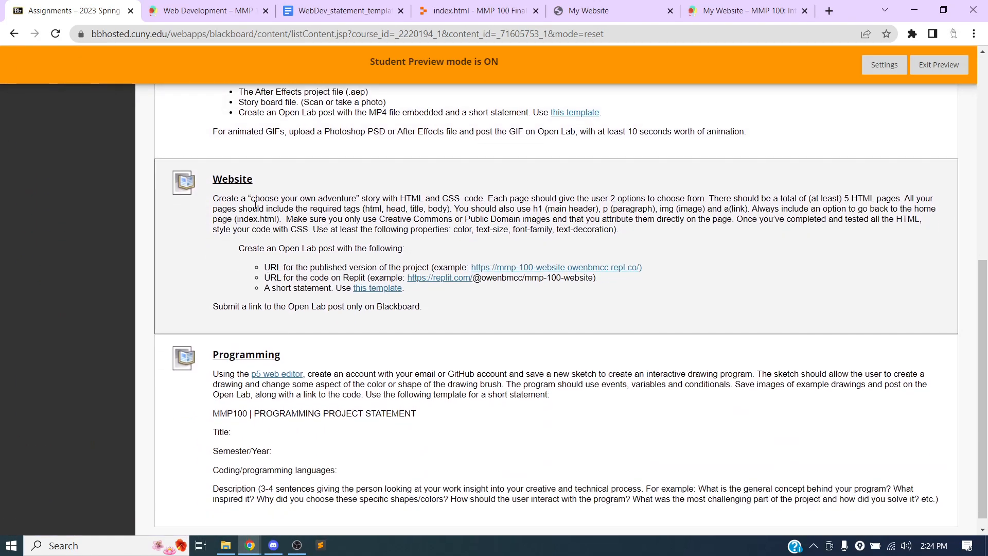
scroll(236, 191, up, 1)
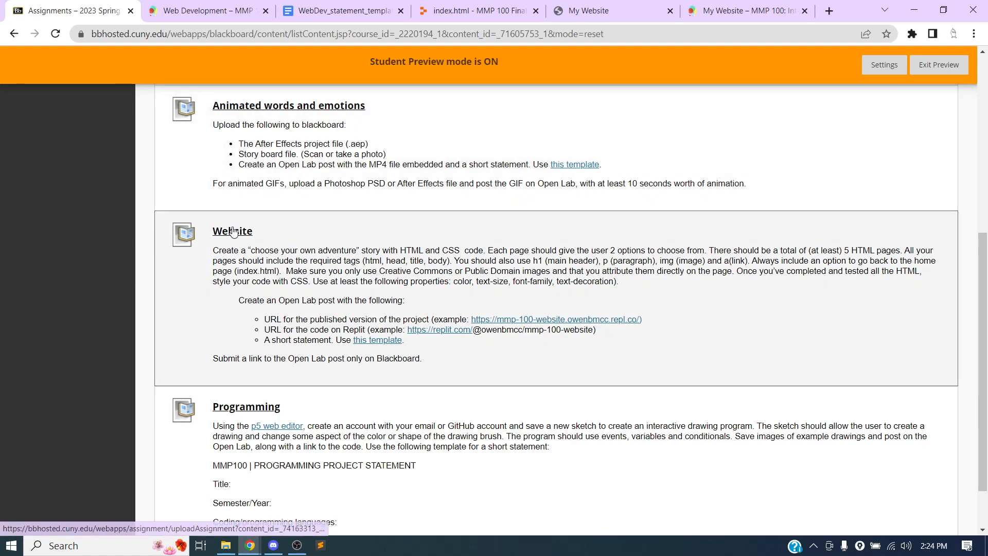
click(233, 232)
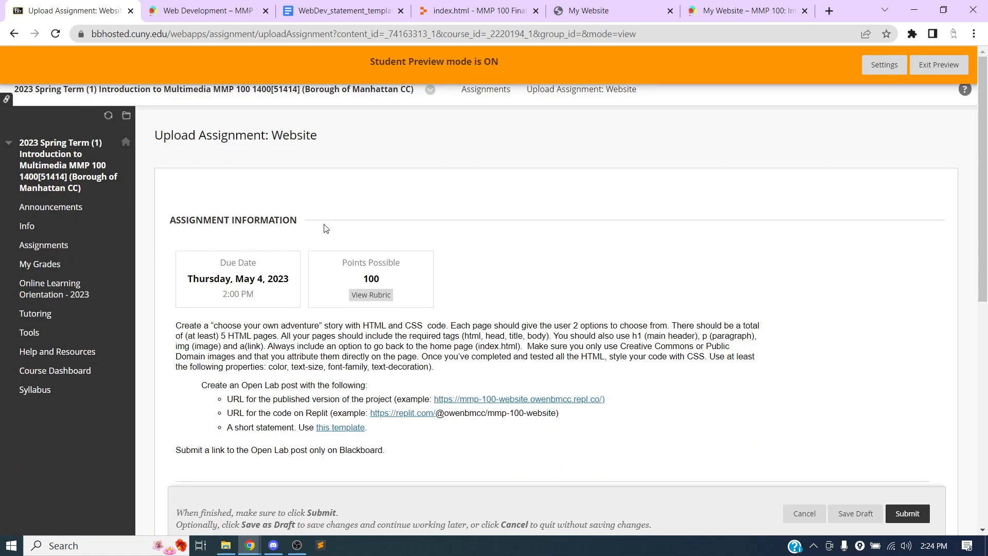
scroll(335, 220, down, 1)
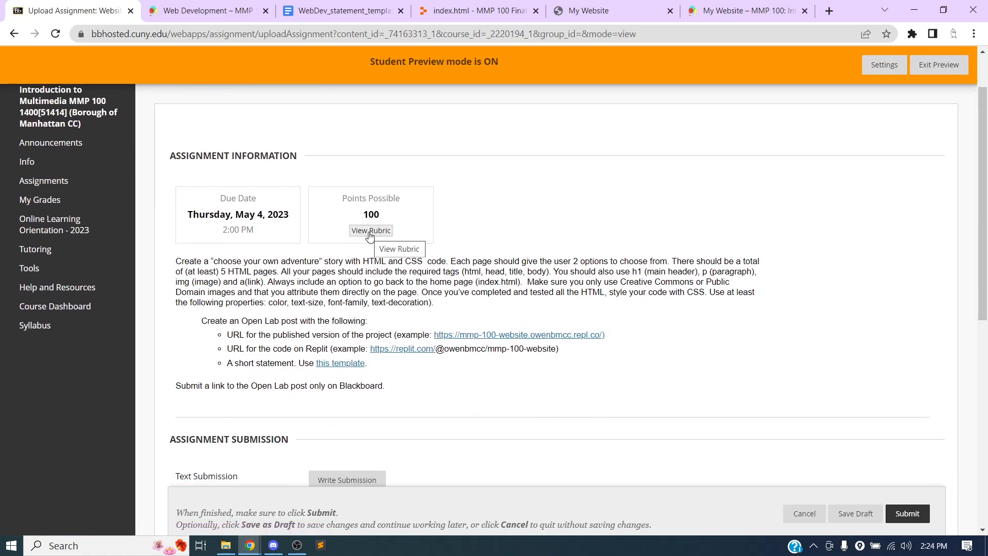
click(369, 231)
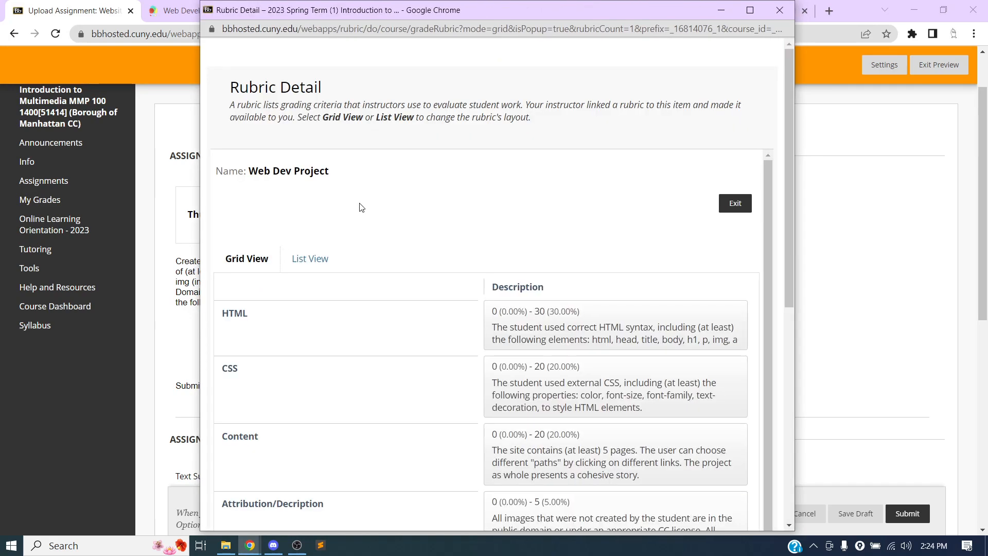
- Read through the grading criteria of the Web Dev Project rubric and close the rubric window
scroll(360, 203, down, 1)
scroll(496, 169, down, 5)
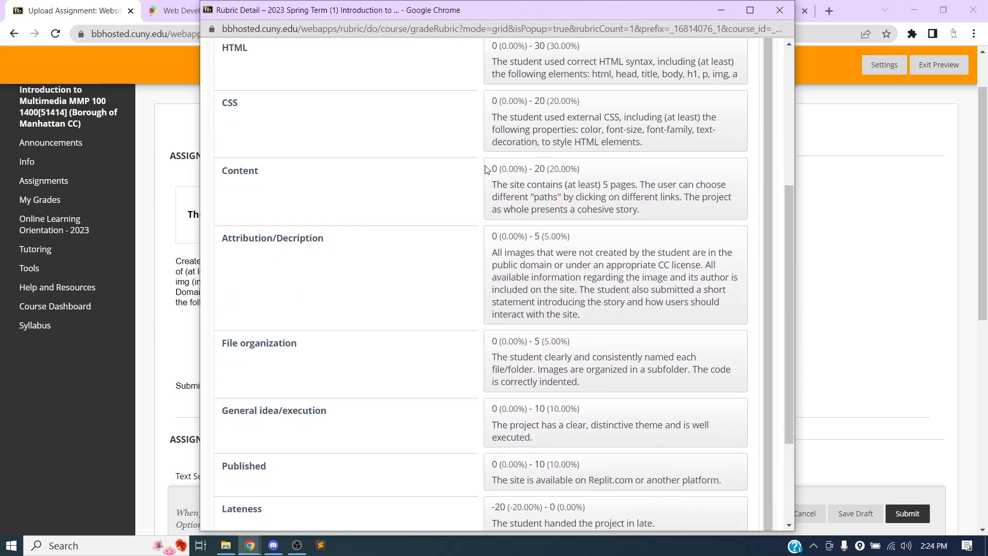
scroll(447, 178, down, 3)
scroll(358, 262, up, 6)
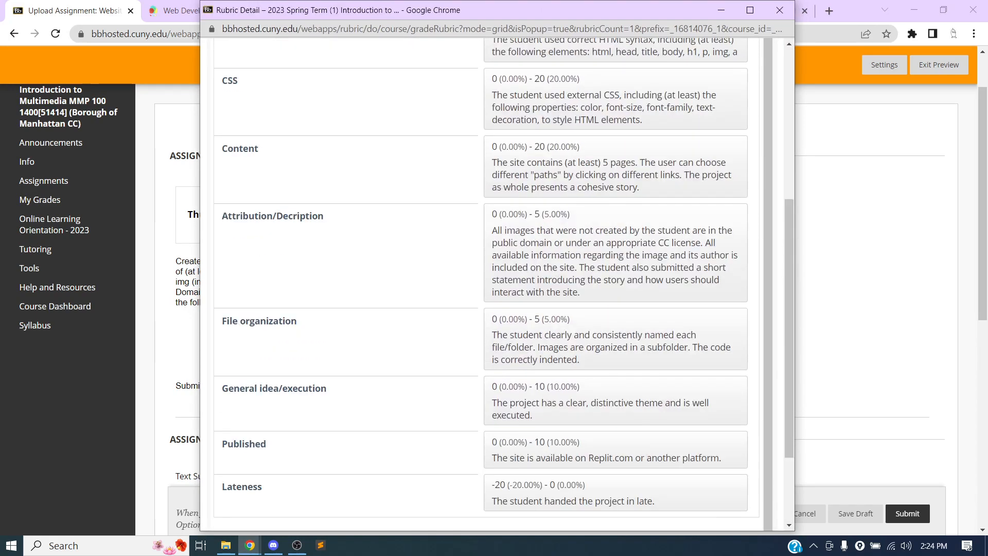
click(780, 10)
scroll(481, 169, down, 3)
scroll(463, 175, down, 2)
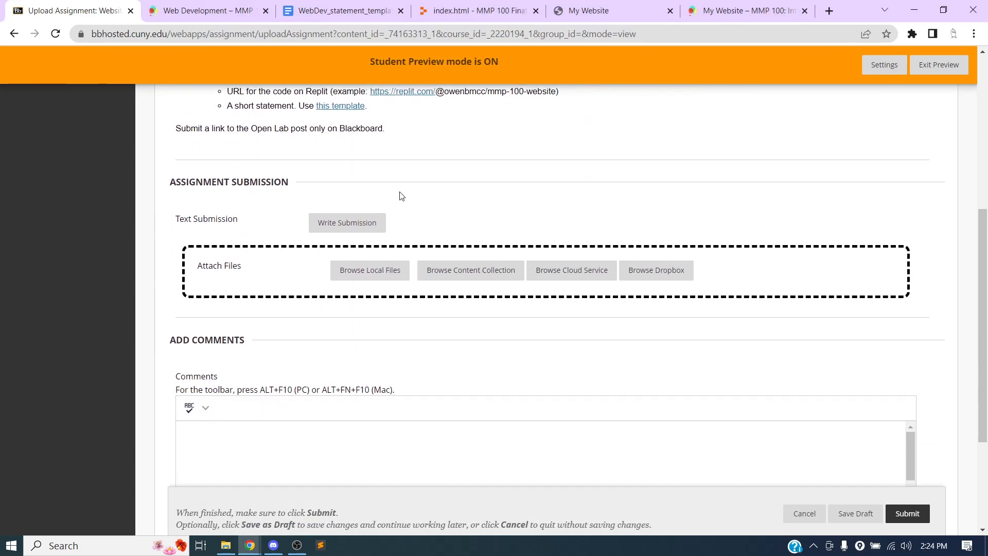
click(380, 219)
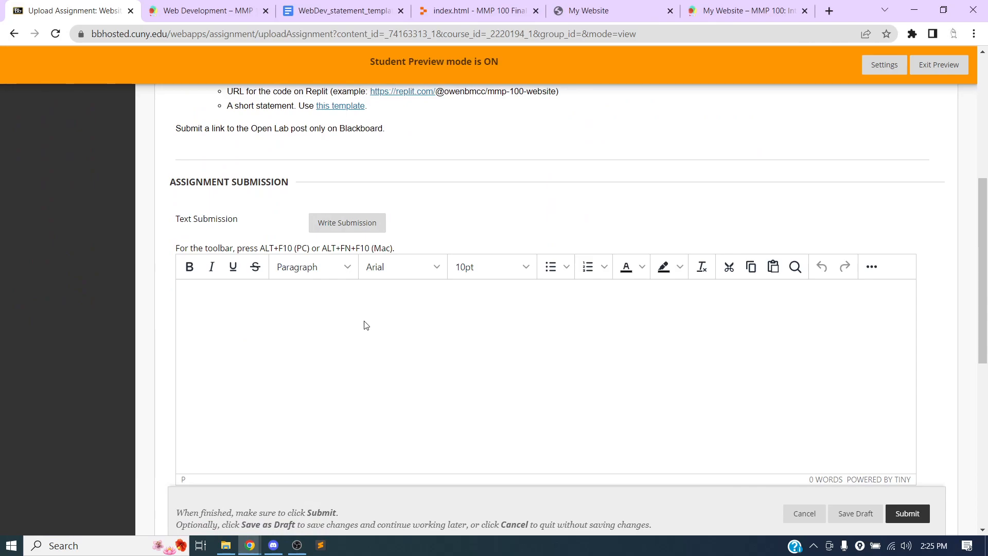
key(ctrl+v)
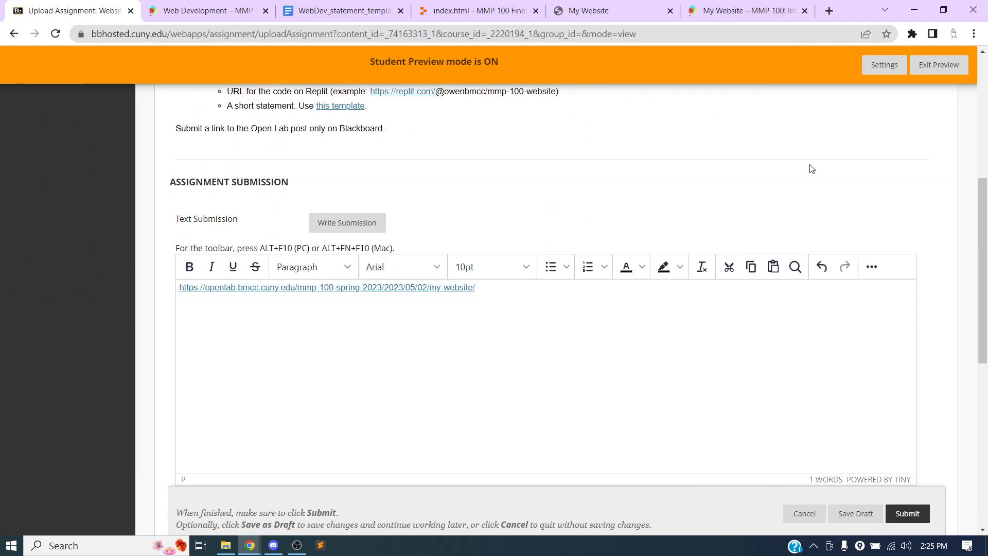
scroll(512, 178, down, 3)
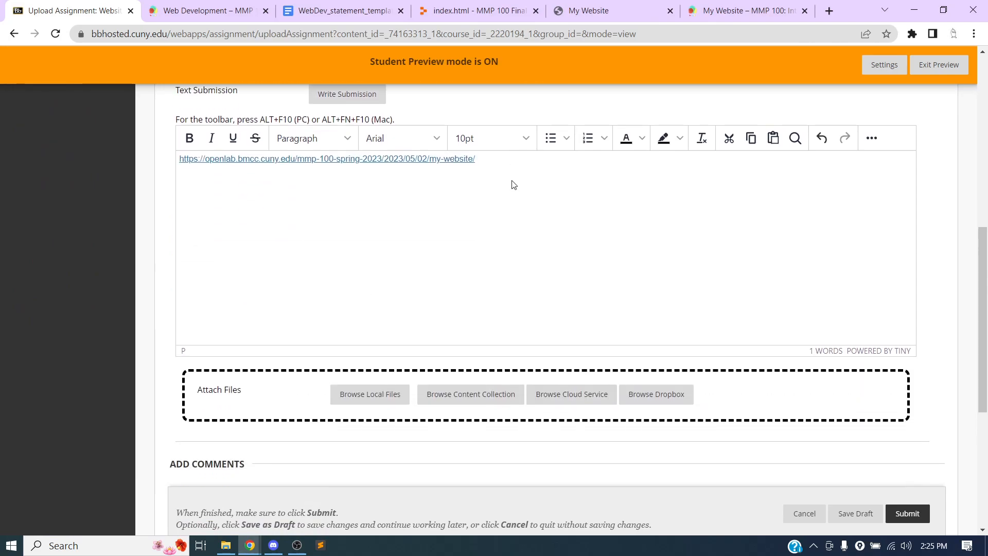
scroll(512, 185, down, 5)
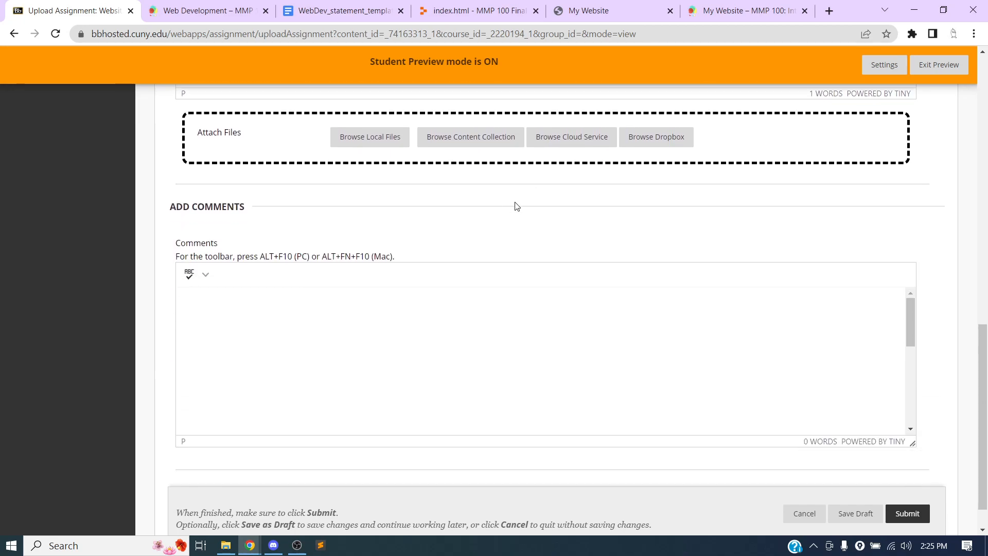
click(907, 513)
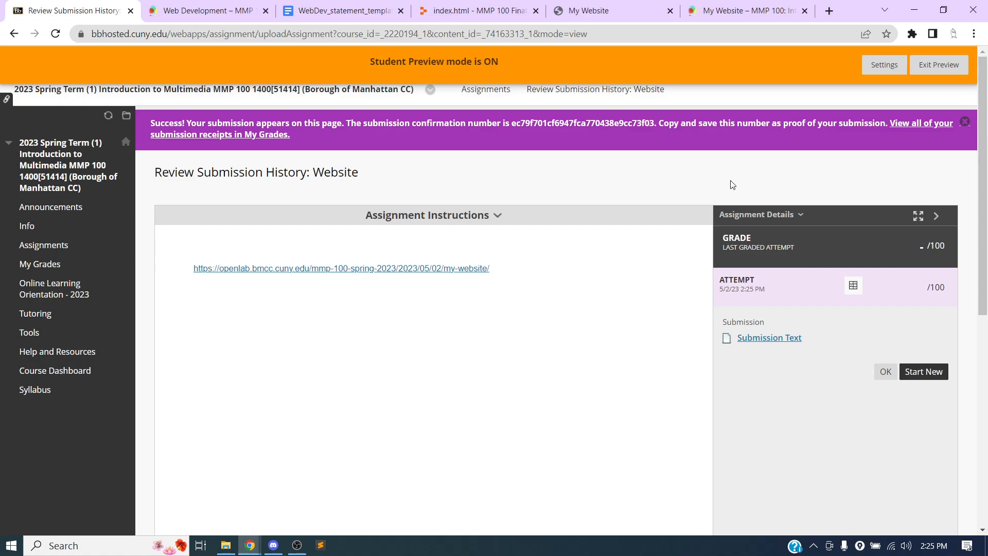
- Exit student preview, choosing to delete the preview user and all data
click(938, 65)
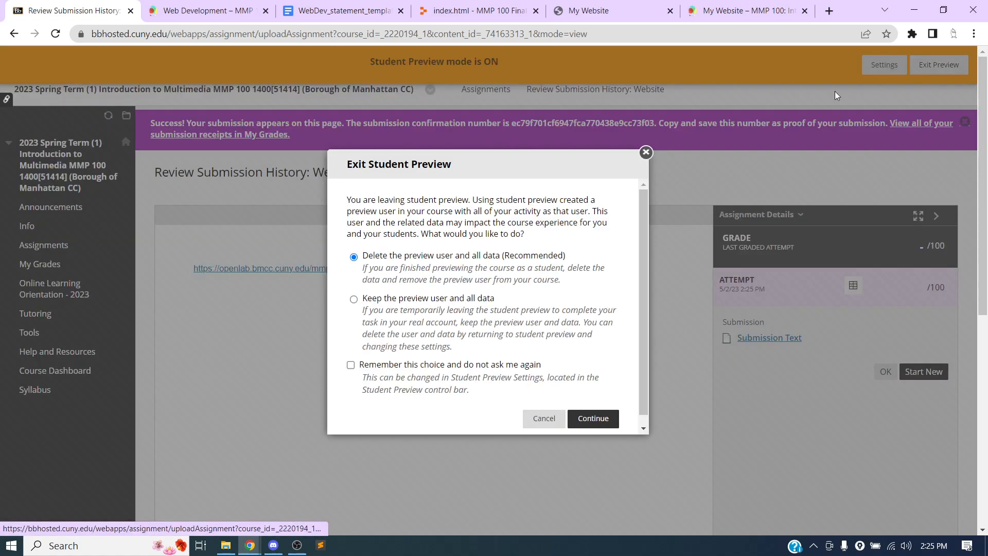
click(585, 420)
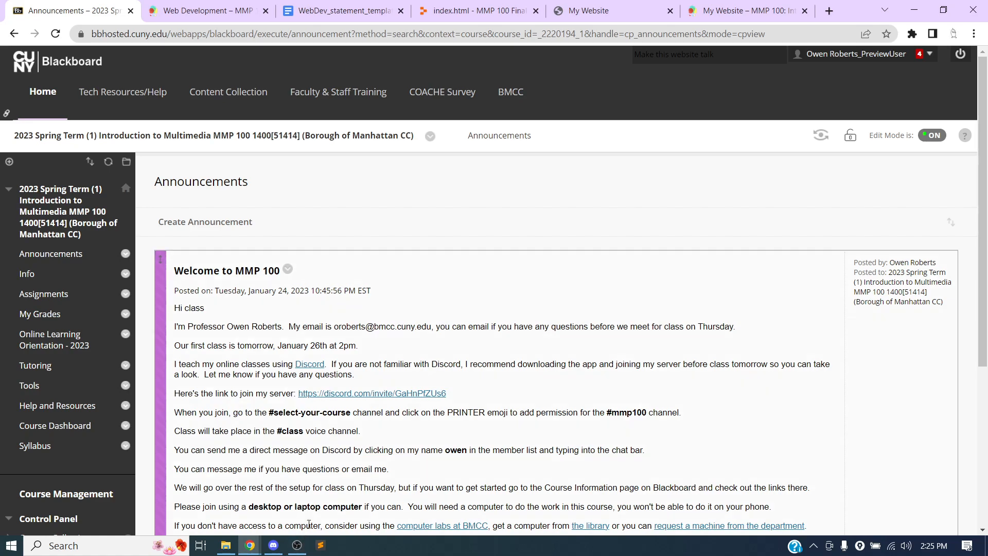
click(296, 545)
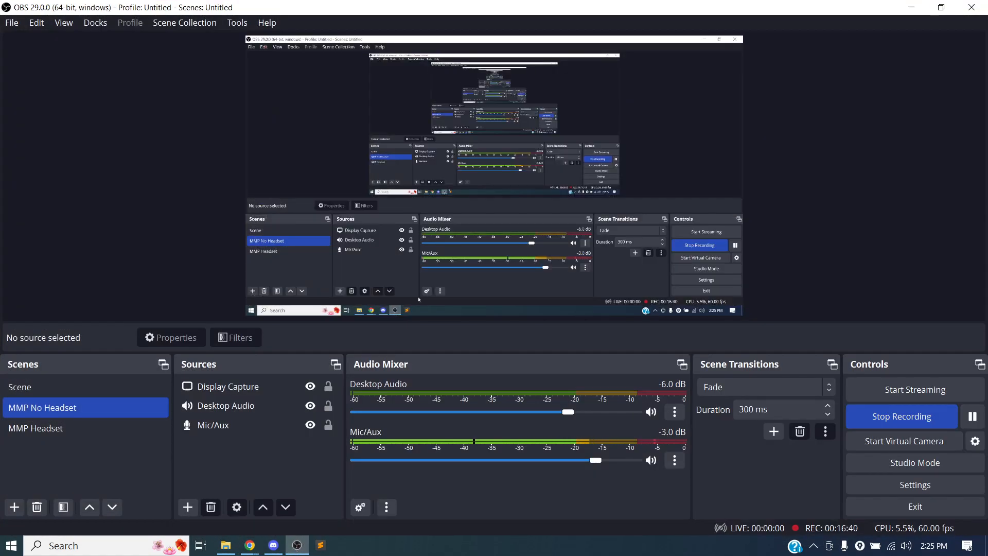